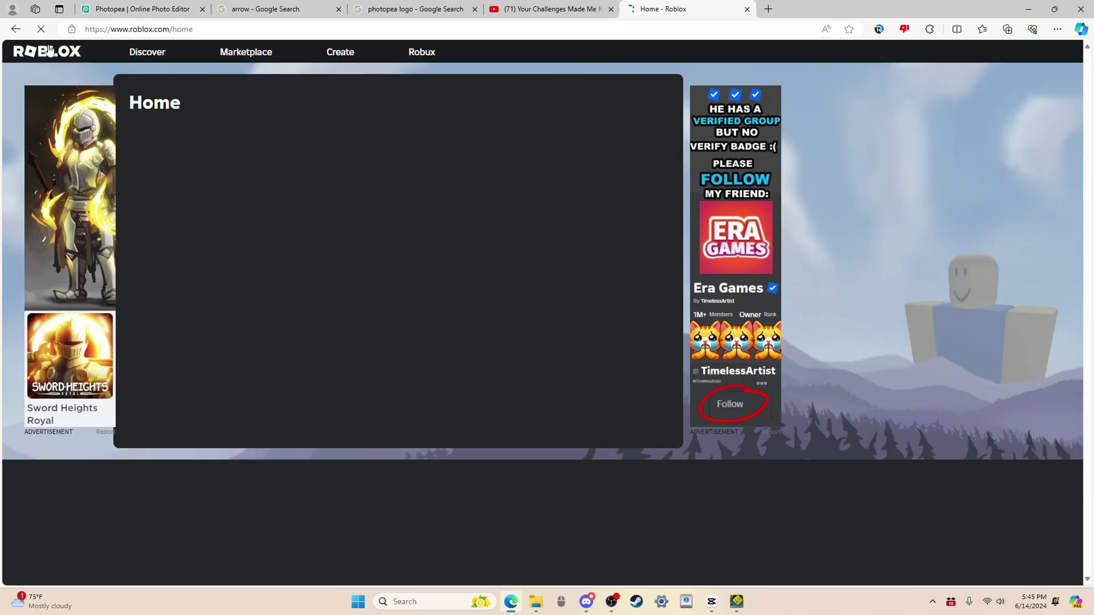
Step: Switch to the main account and list its seven owned plugins in the Inventory's Plugins category
click(1045, 51)
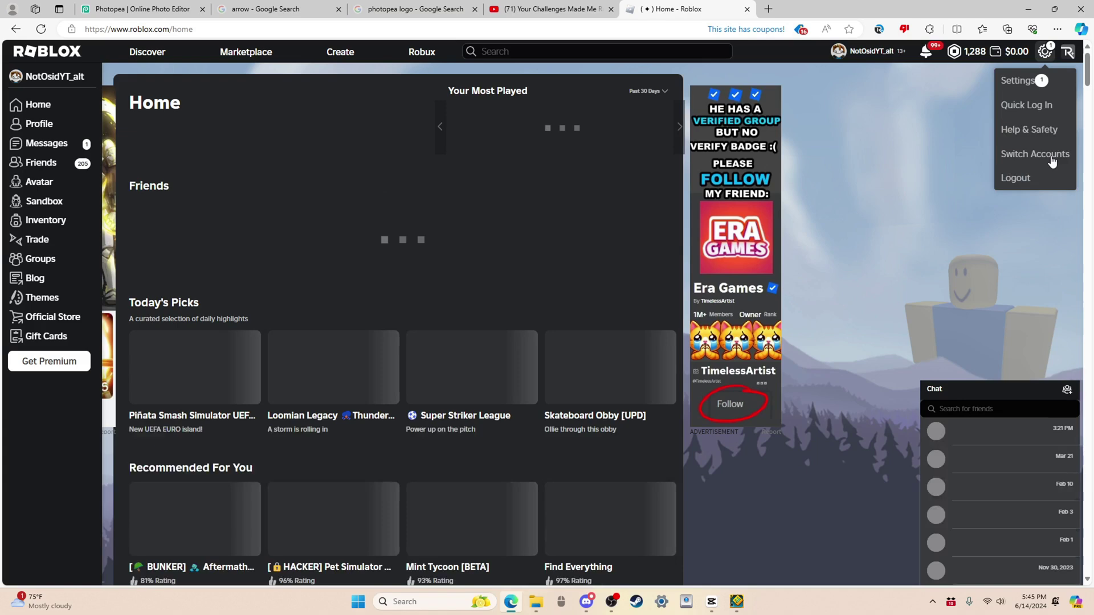
click(1052, 163)
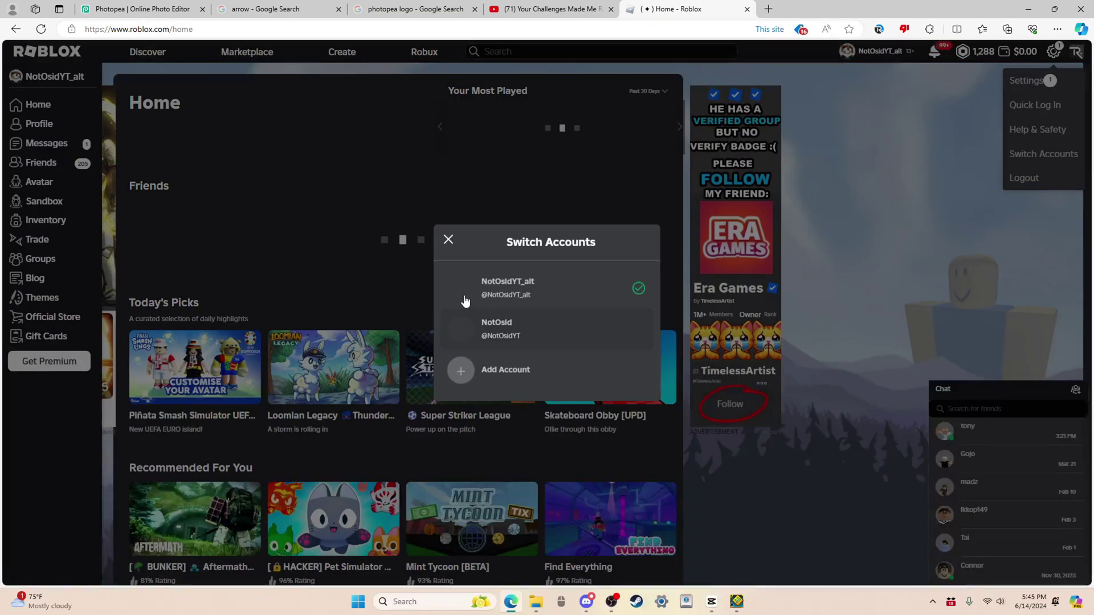
click(497, 323)
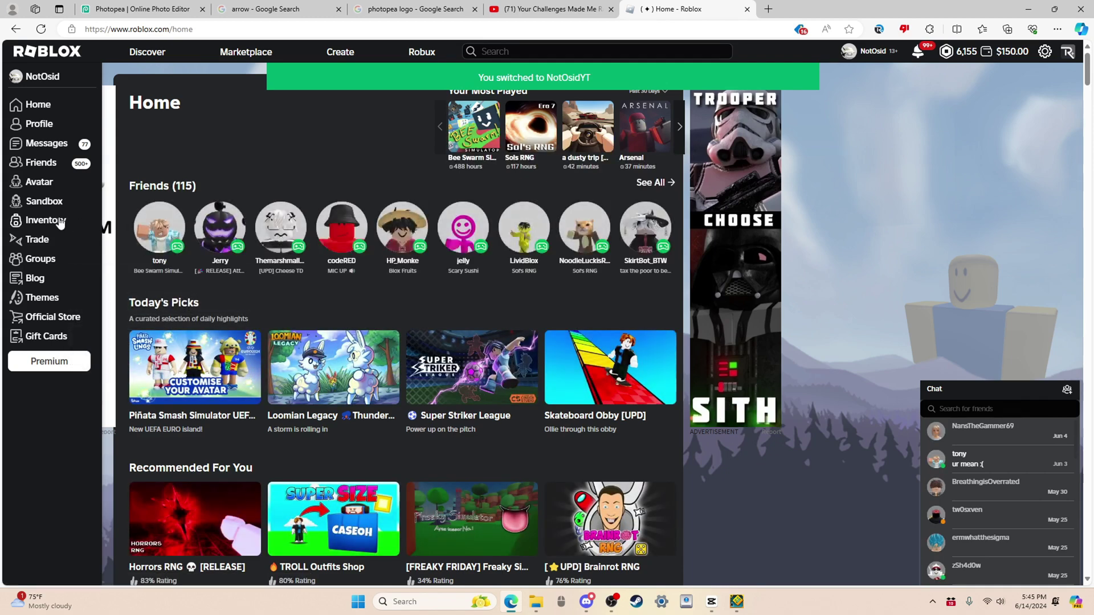
click(45, 220)
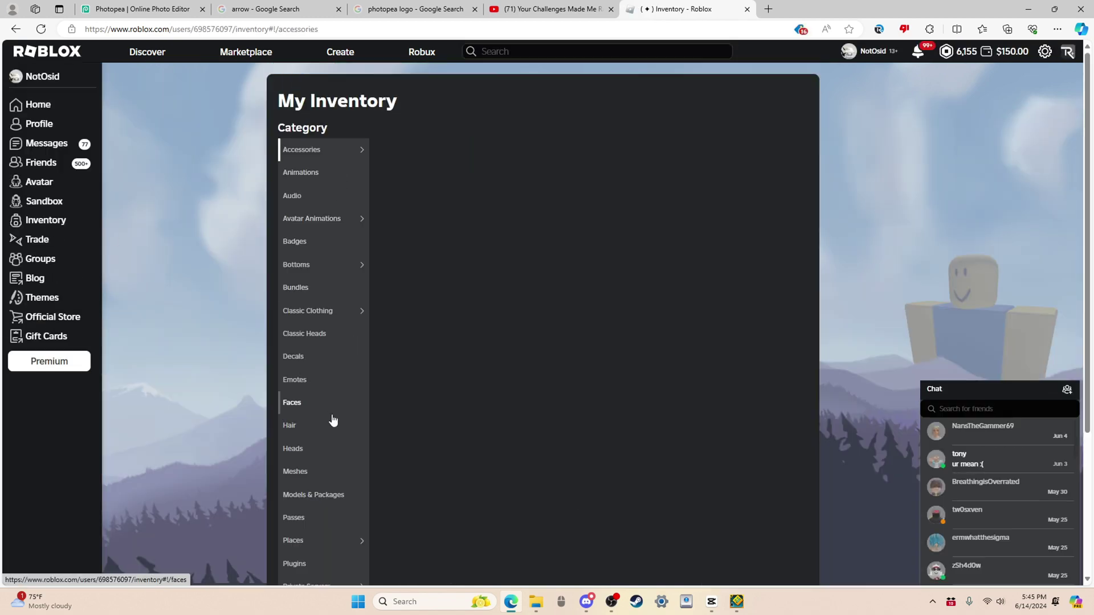
click(324, 562)
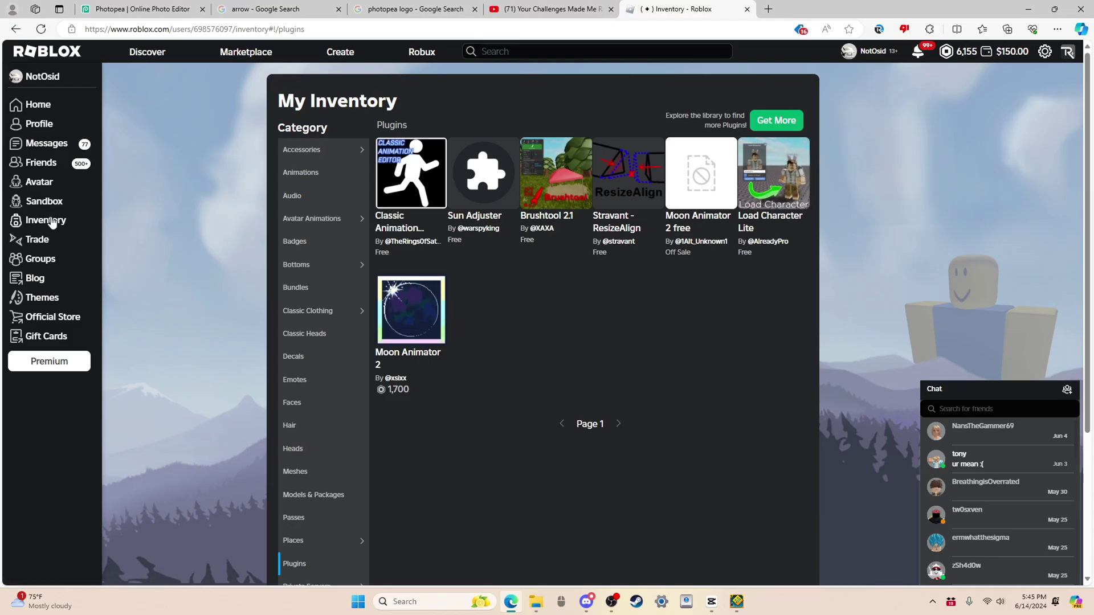
Step: Open the Load Character Lite page on Creator Hub and launch it with Try in Studio
click(768, 171)
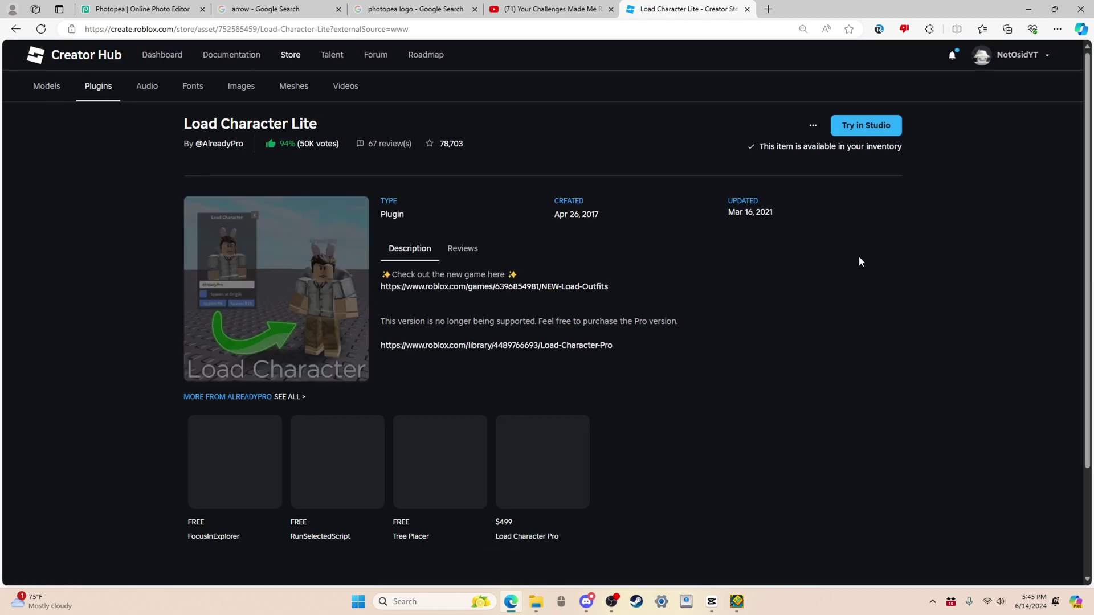
click(866, 126)
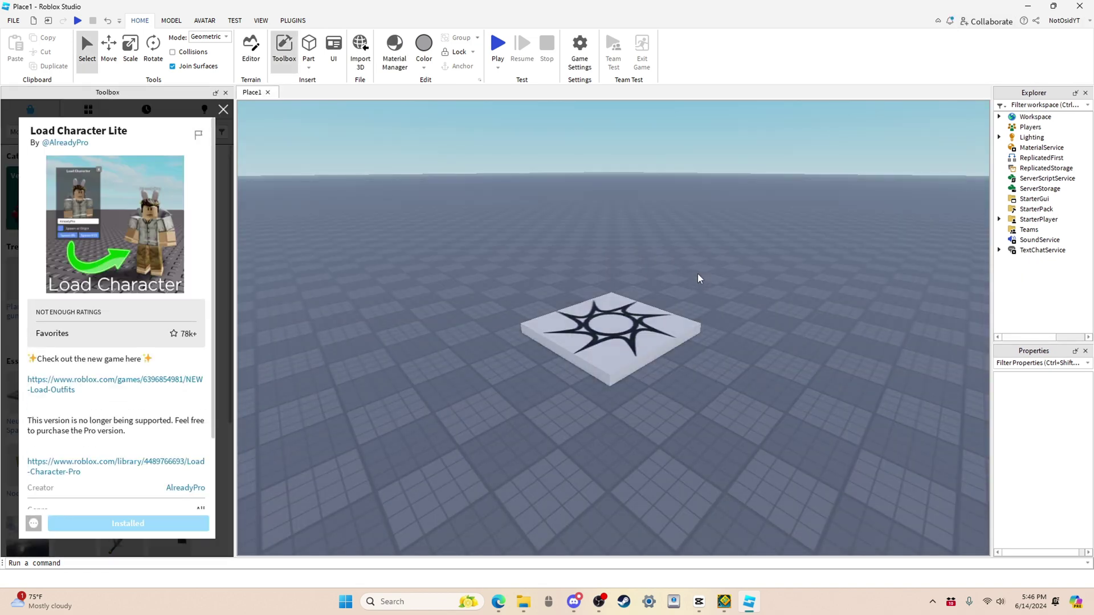
Step: Delete the decal-covered baseplate and close the Load Character Lite details overlay in the Toolbox
right_drag(694, 277, 779, 268)
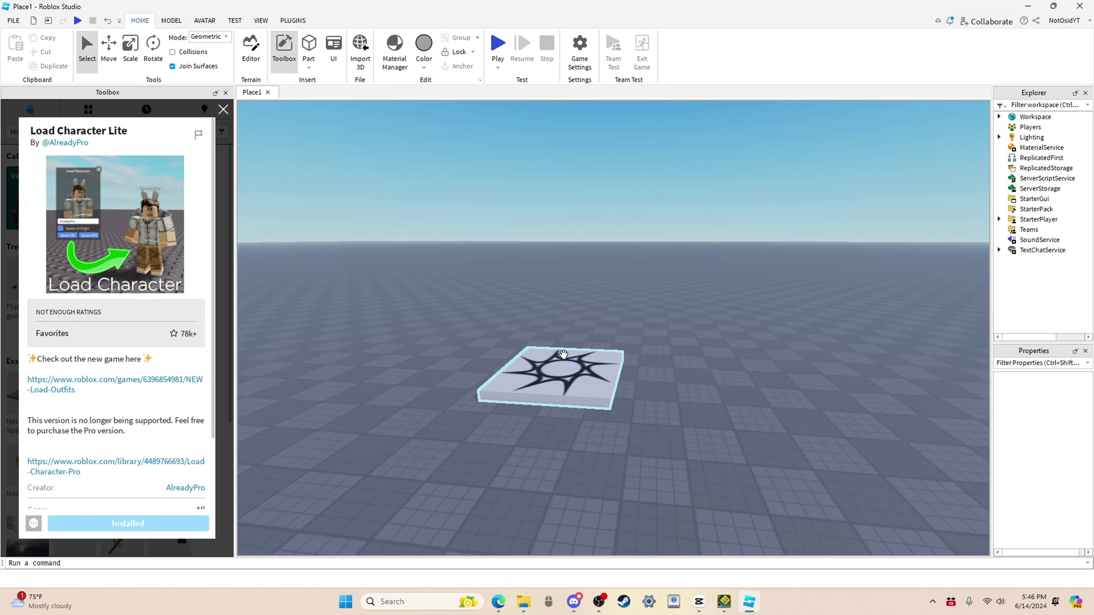
click(546, 366)
key(Delete)
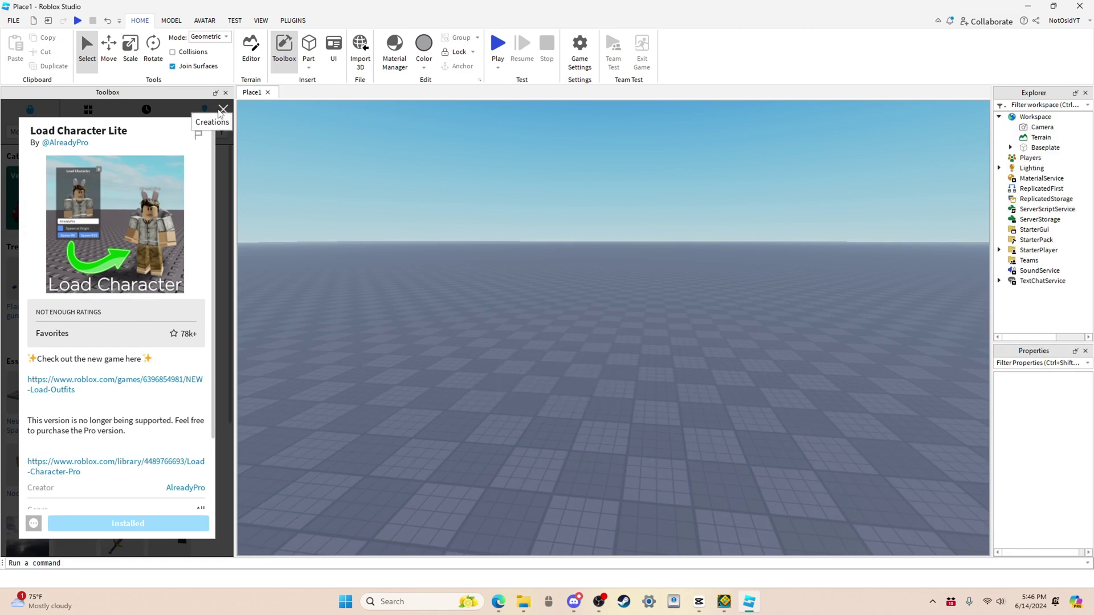
click(224, 109)
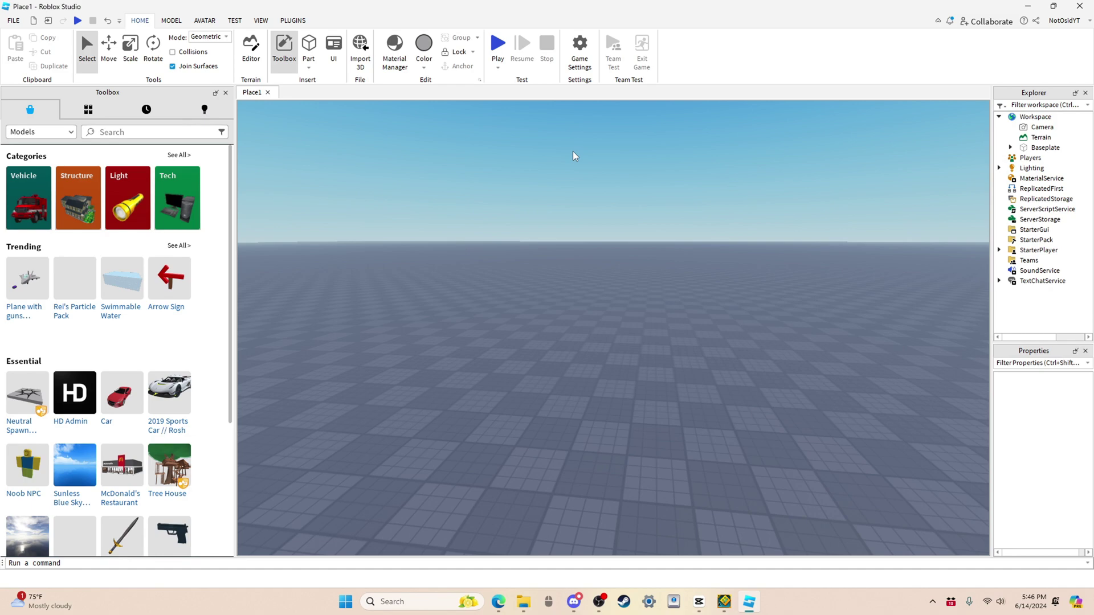
right_drag(575, 155, 576, 157)
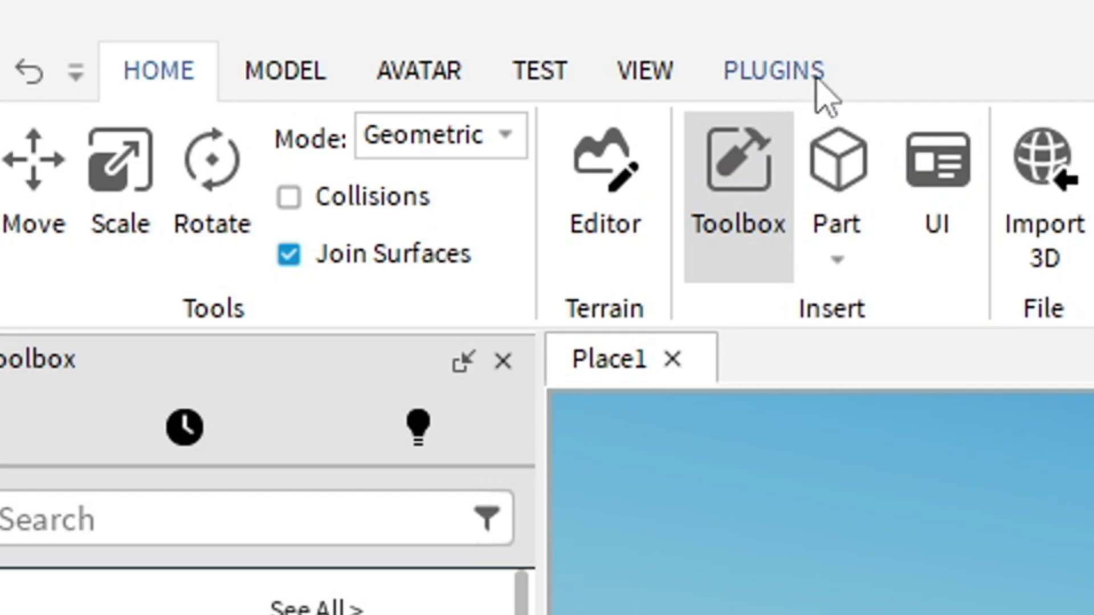
Step: Spawn the account's avatar as an R15 character via Load Character, entering its username, and focus it
click(304, 26)
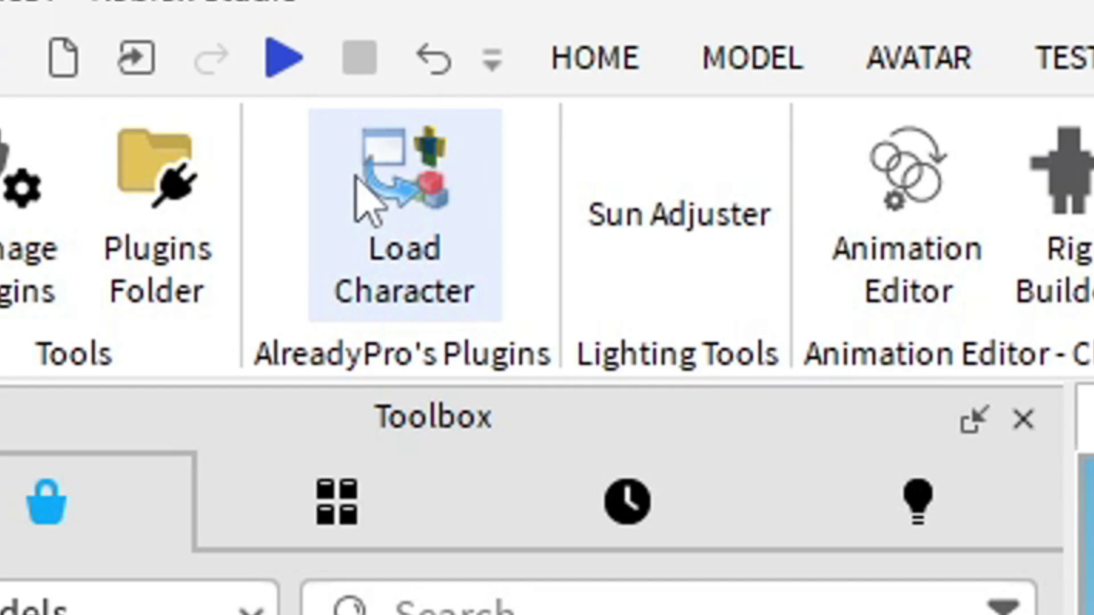
click(114, 59)
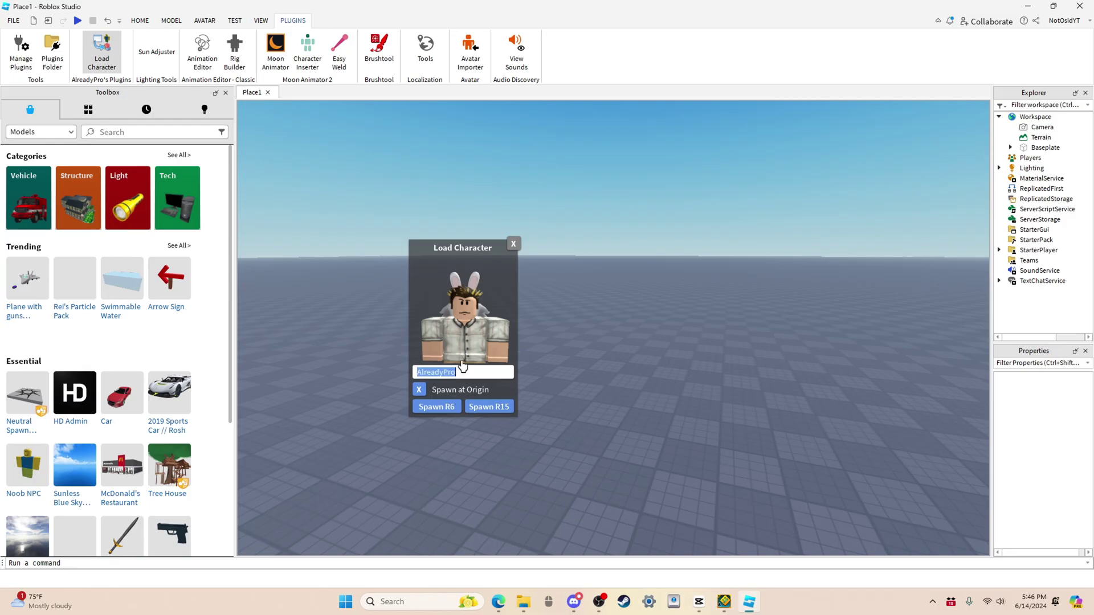
text(N)
text(ot)
text(OsidYT)
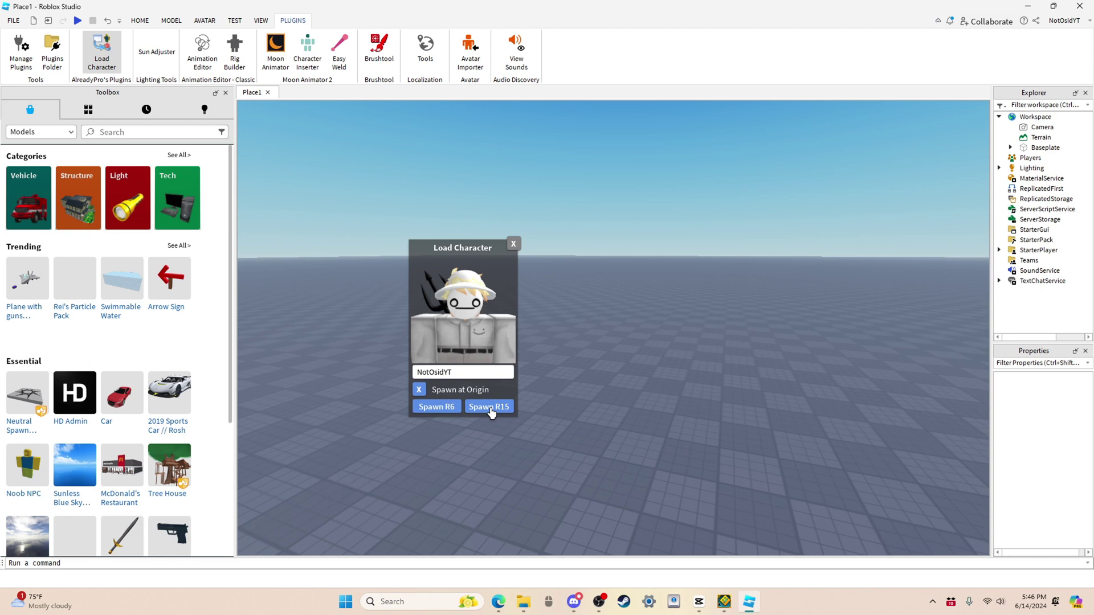
click(490, 411)
click(513, 245)
key(f)
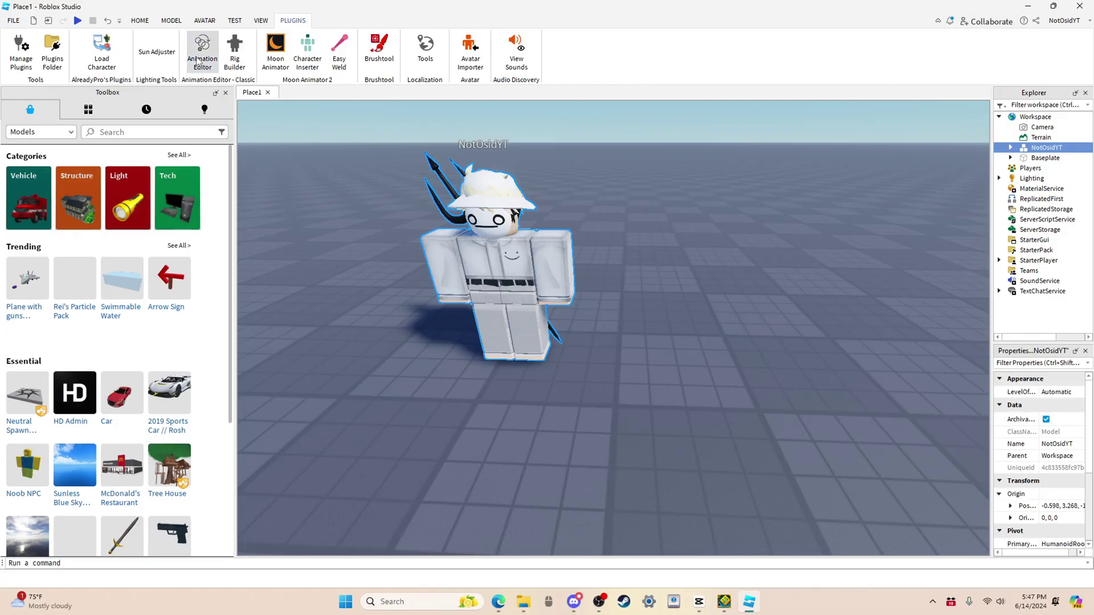
Step: Load the character as the rig in the Animation Editor to show its body-part timeline
click(197, 62)
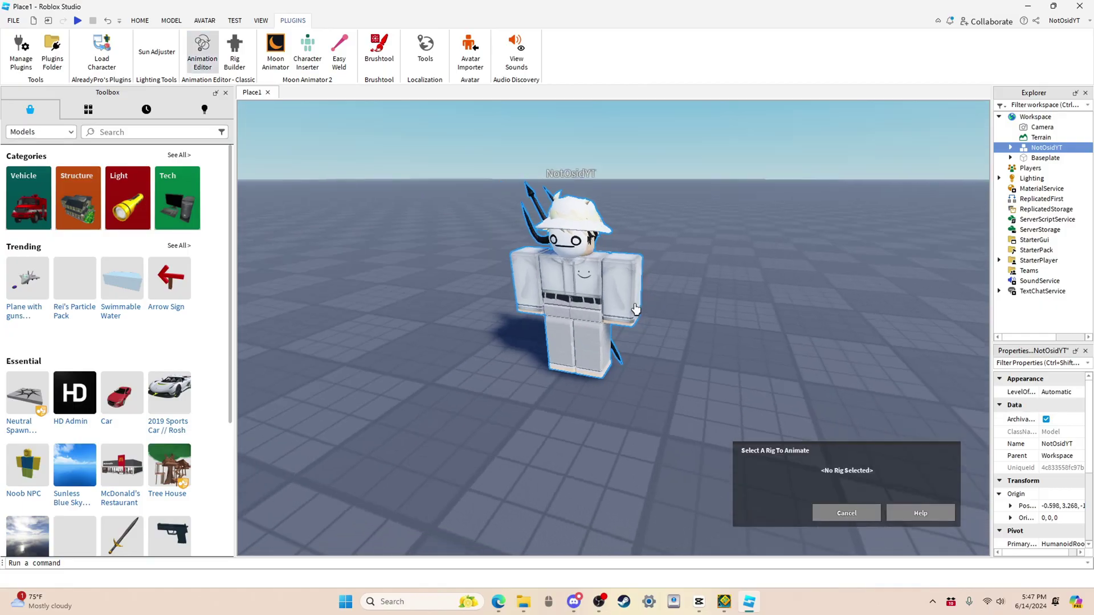
click(574, 292)
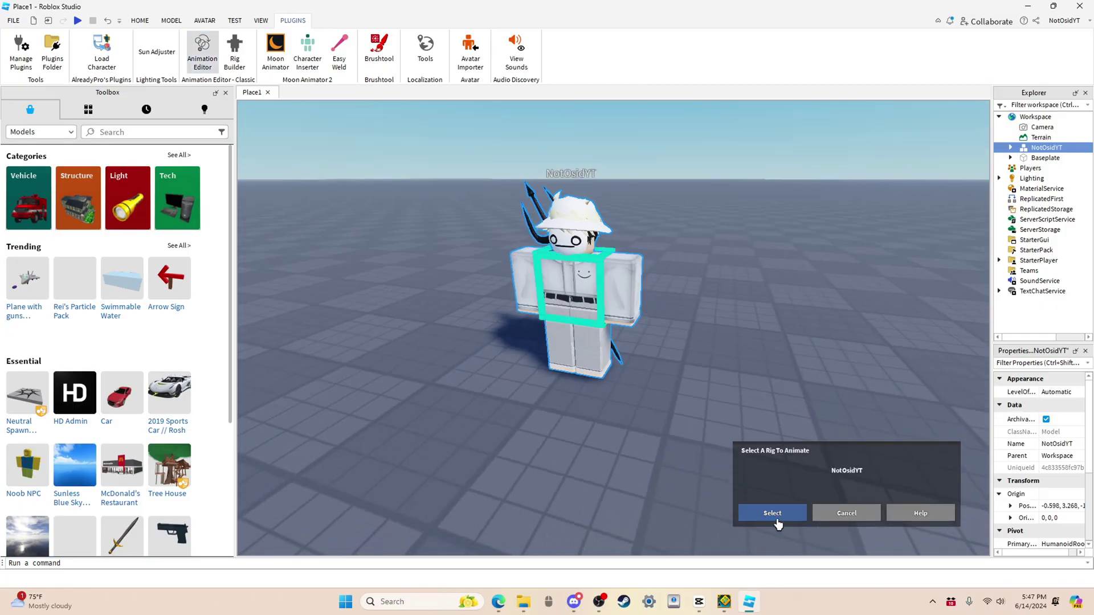
click(773, 514)
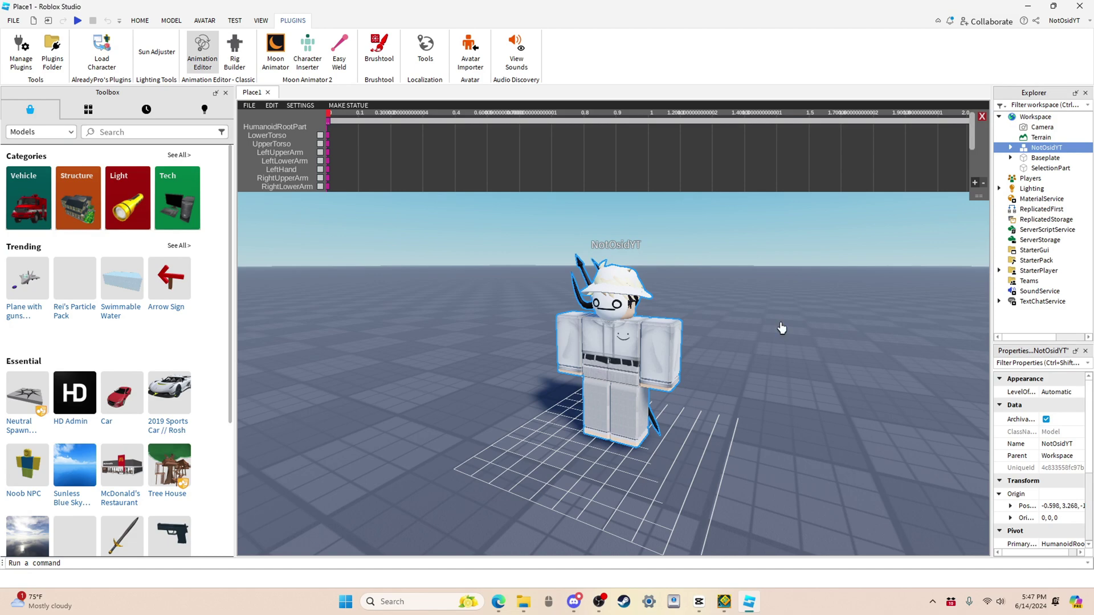
Step: Select the right upper arm, a leg and the head in turn to try the rotate gizmo
scroll(764, 341, up, 5)
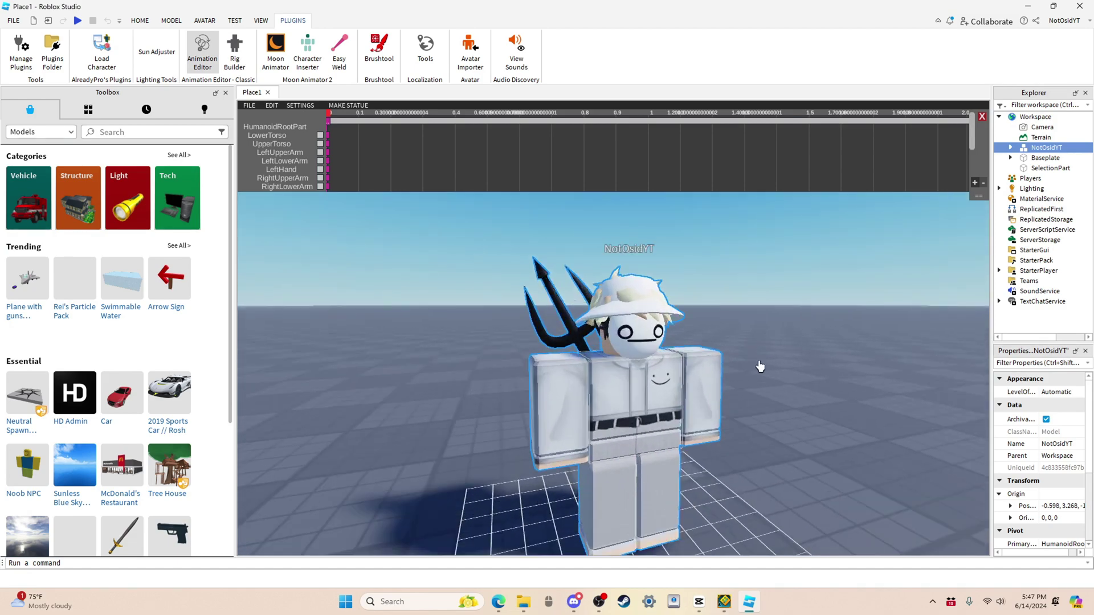
click(559, 399)
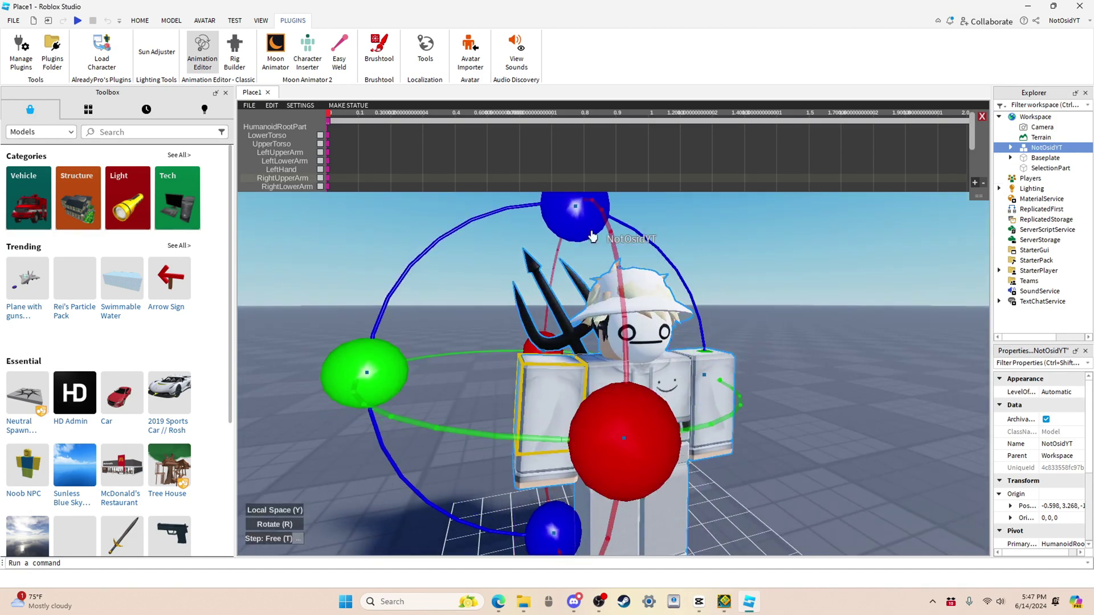
scroll(593, 236, down, 5)
scroll(645, 385, up, 3)
click(645, 385)
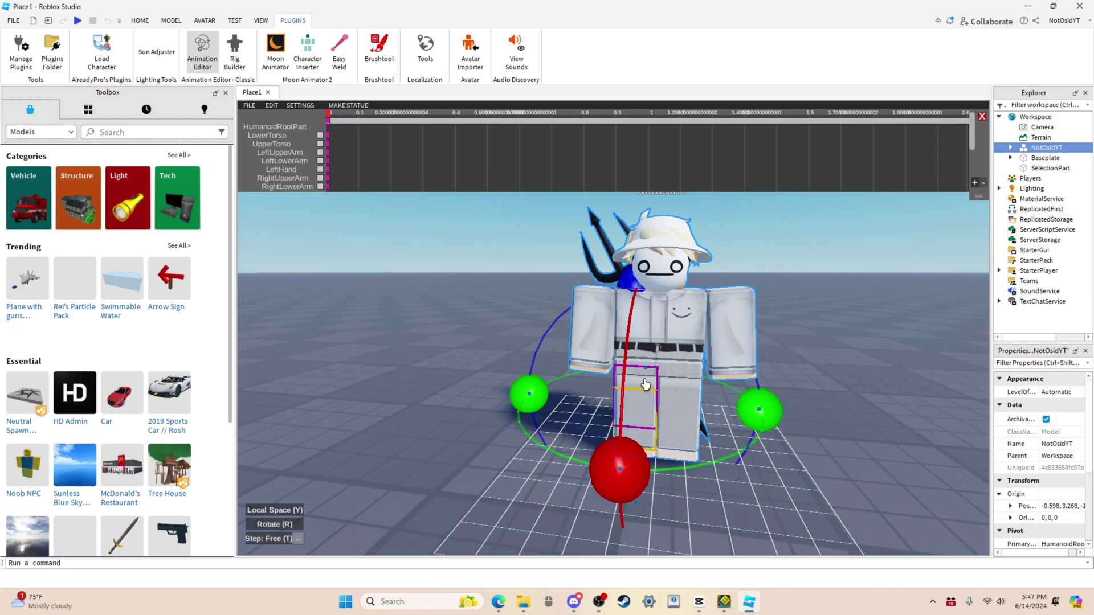
click(661, 265)
click(798, 251)
scroll(588, 342, up, 3)
click(587, 343)
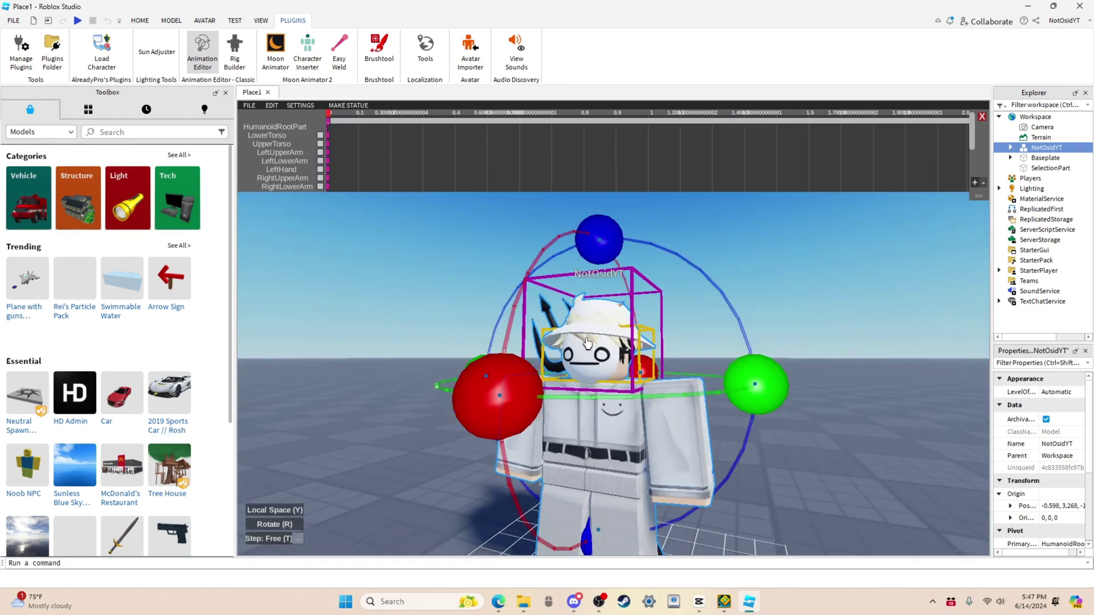
click(818, 224)
scroll(818, 225, down, 5)
scroll(813, 232, up, 2)
scroll(769, 285, down, 3)
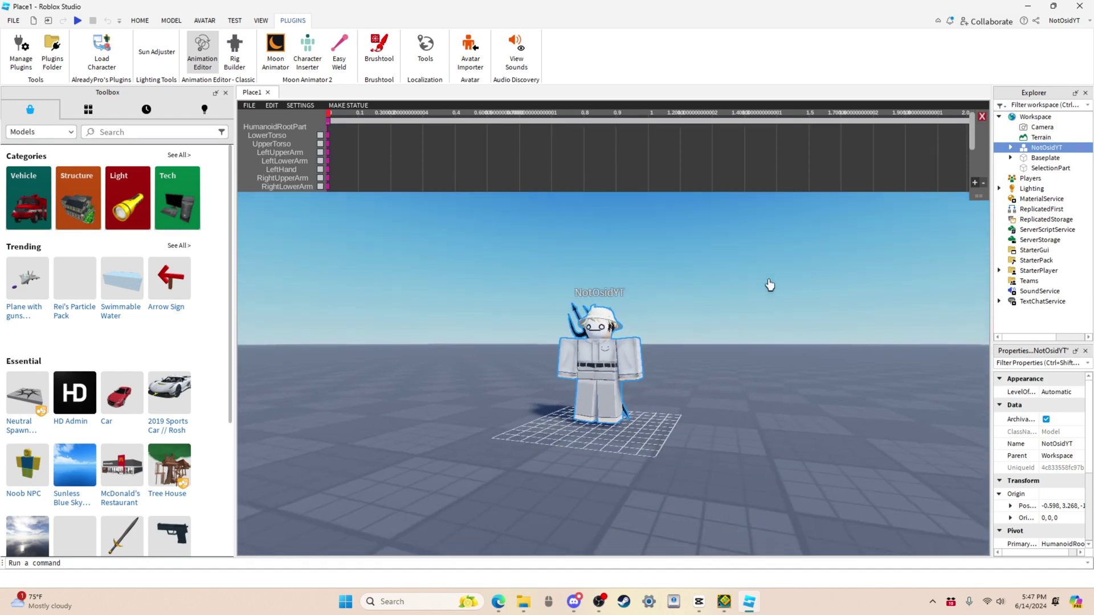
right_drag(769, 285, 729, 308)
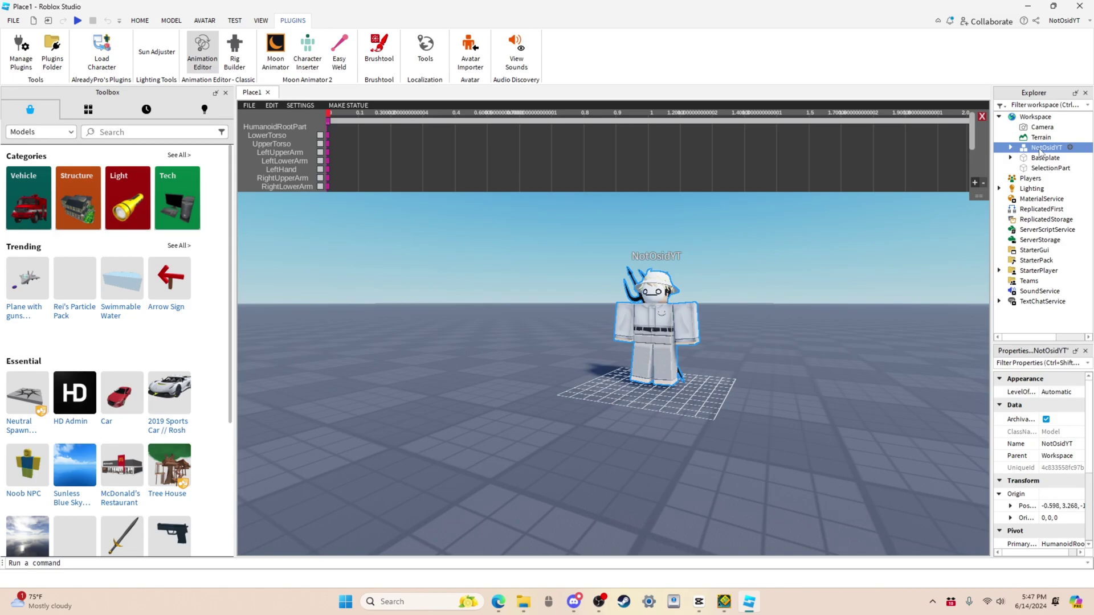
right_click(1041, 149)
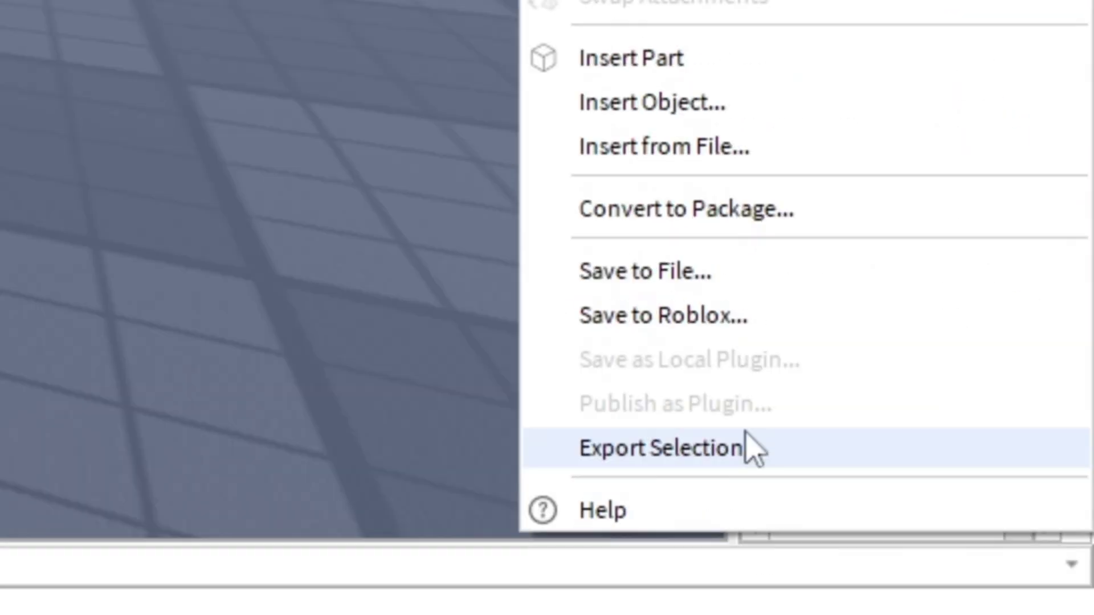
click(996, 530)
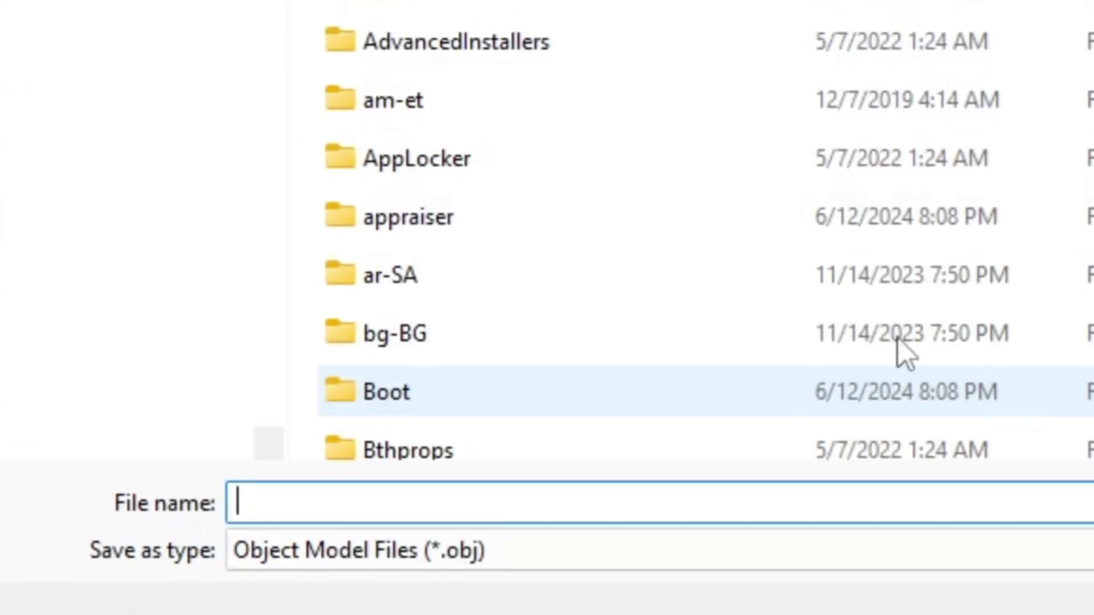
scroll(171, 256, up, 5)
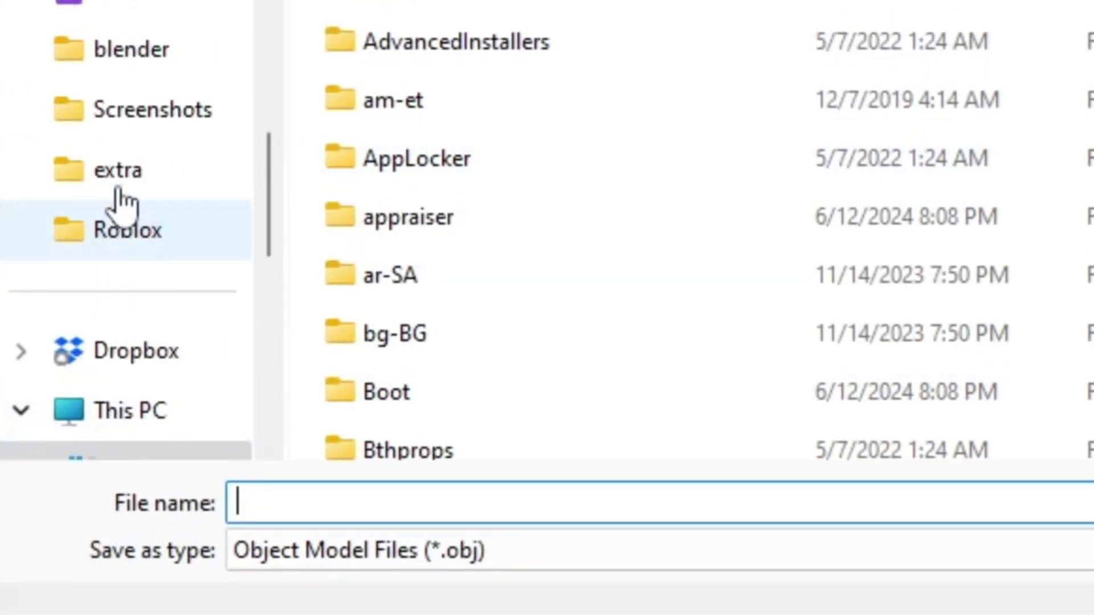
click(145, 46)
click(367, 506)
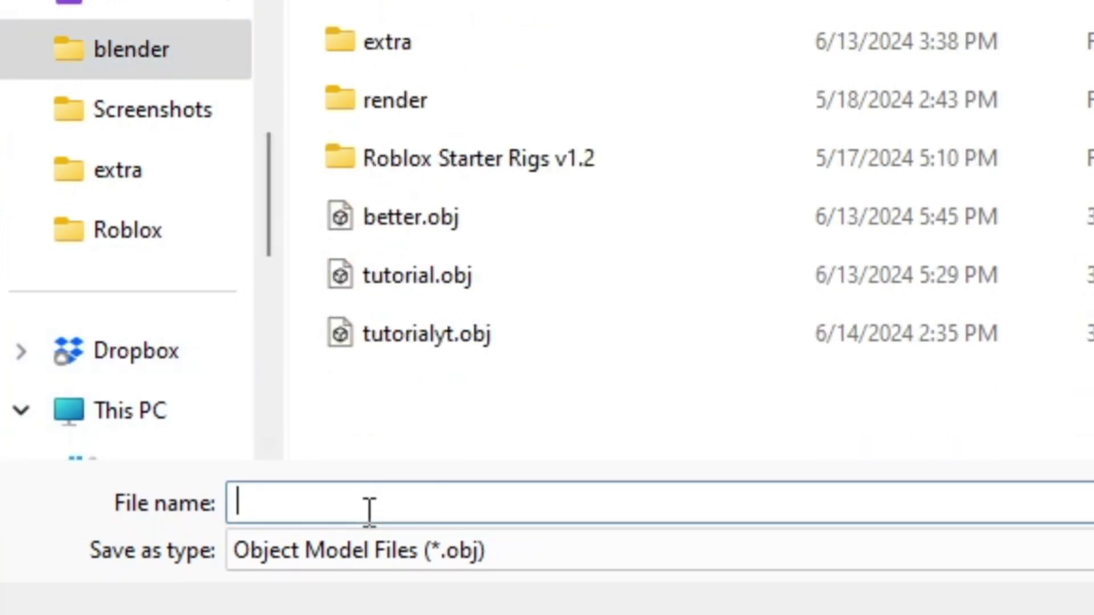
text(36436457357863865fgfraag)
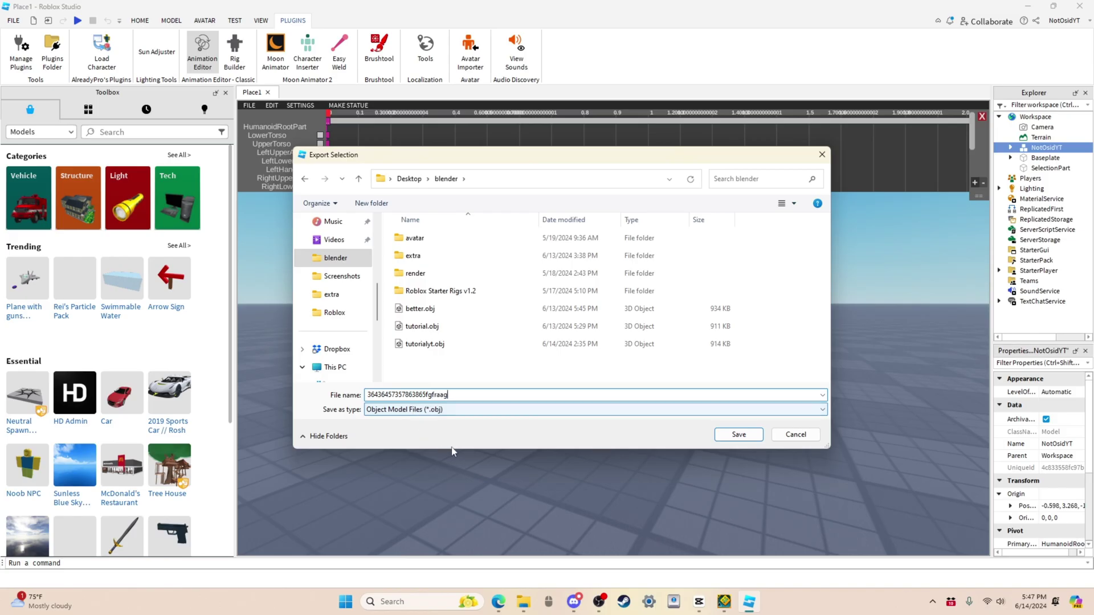
Step: Save the OBJ export, then open lightroom.blend from the Desktop blender folder in File Explorer
click(739, 434)
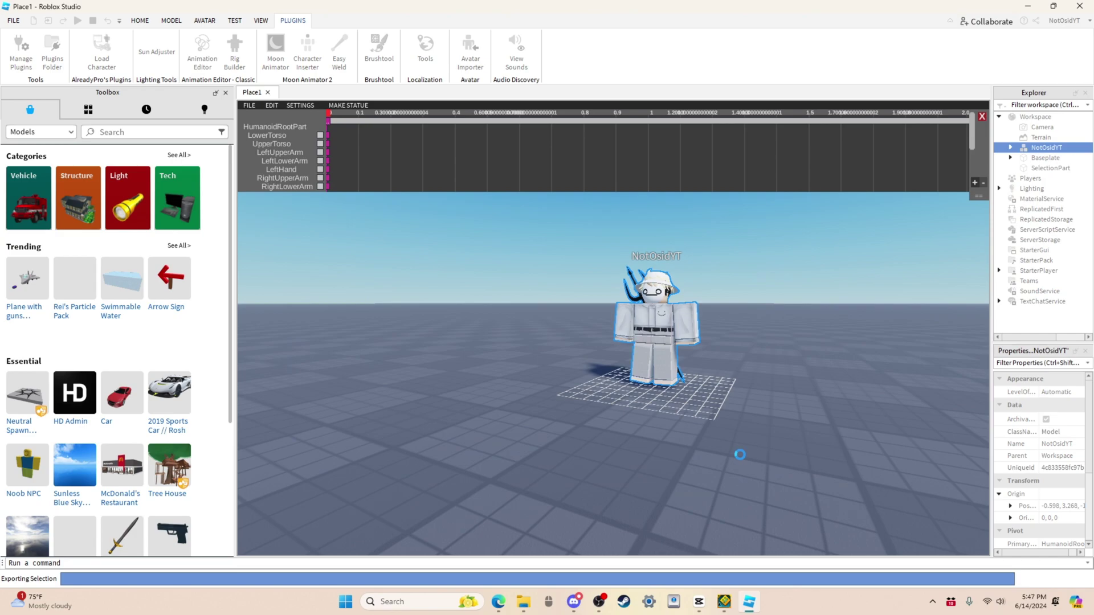
click(523, 602)
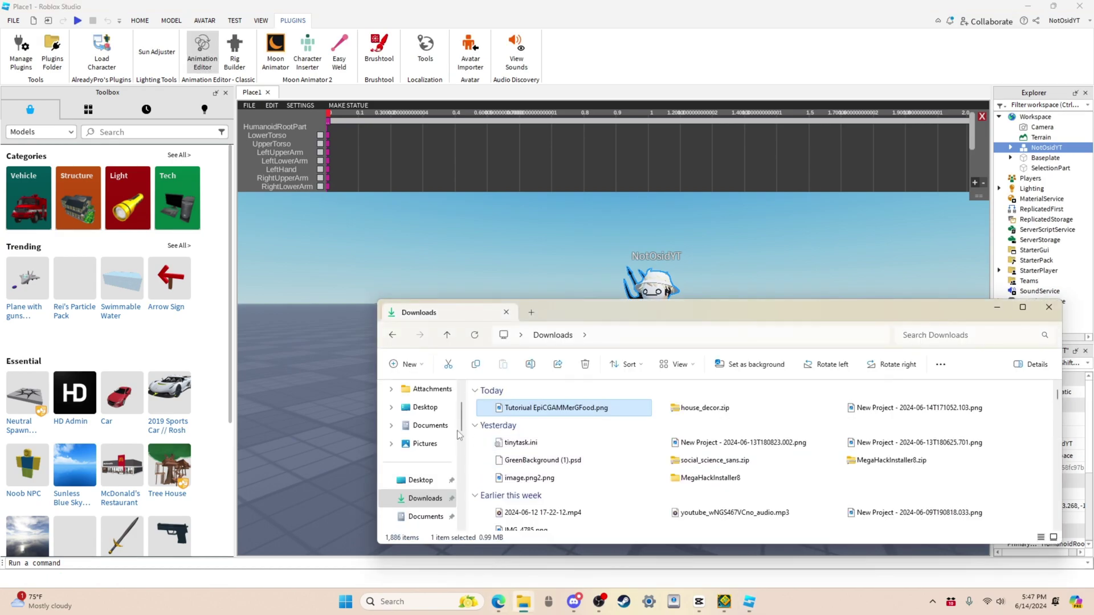
scroll(165, 296, down, 5)
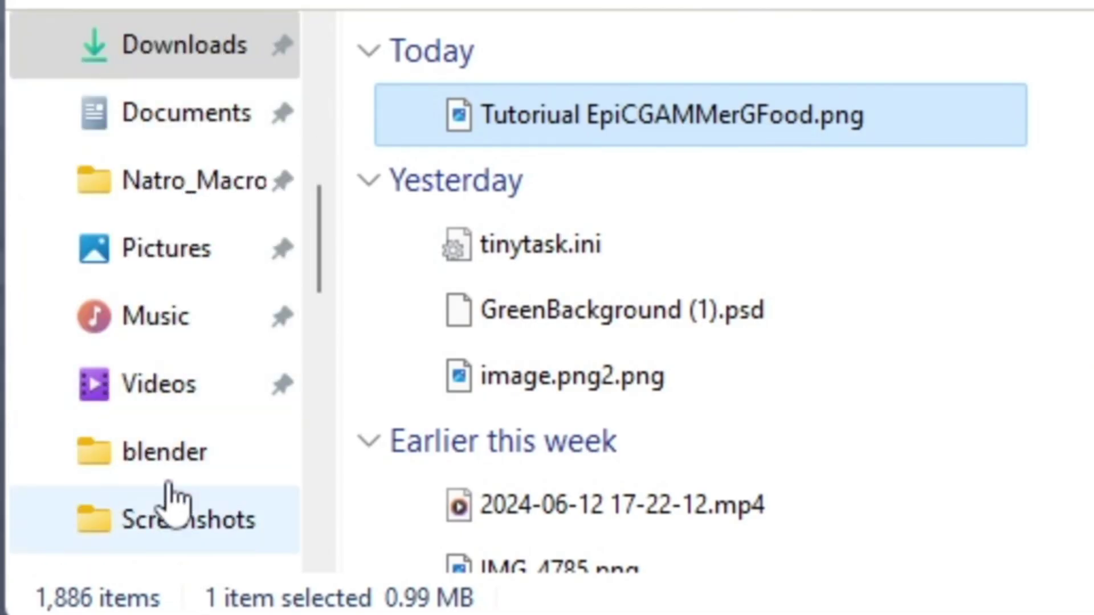
click(158, 445)
scroll(706, 302, down, 2)
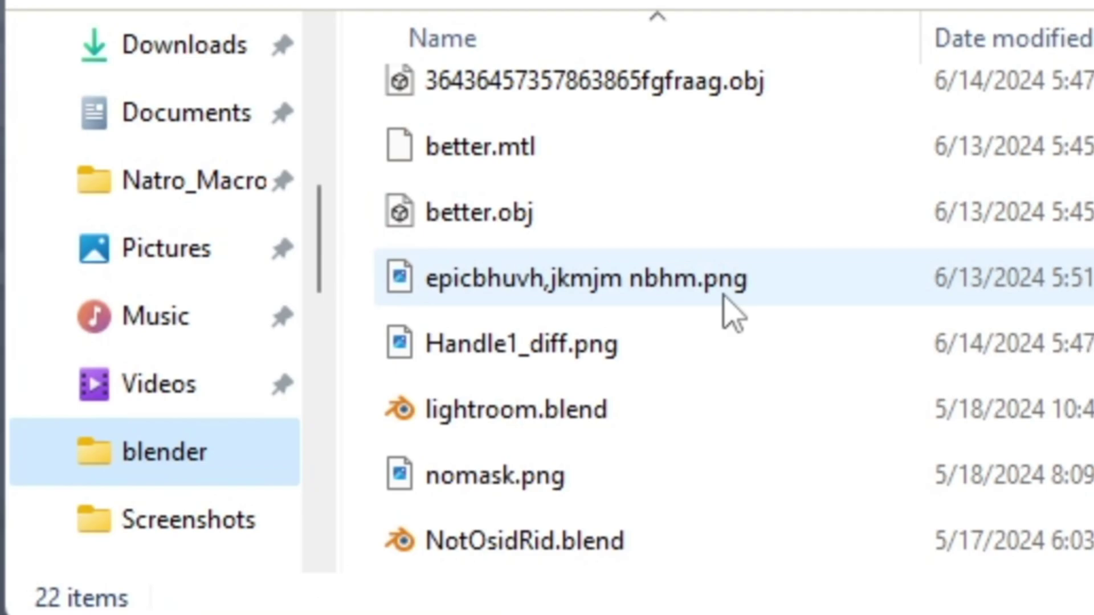
click(622, 422)
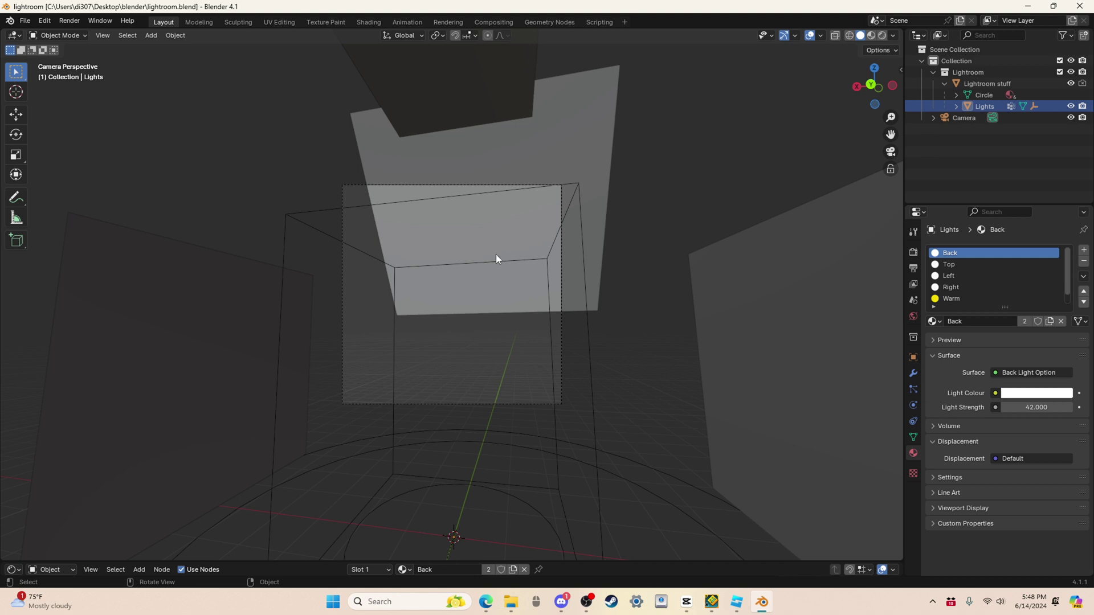
Step: Orbit the lightroom scene out of the camera view to inspect its lights and ground circle
right_click(607, 303)
middle_drag(711, 227, 643, 246)
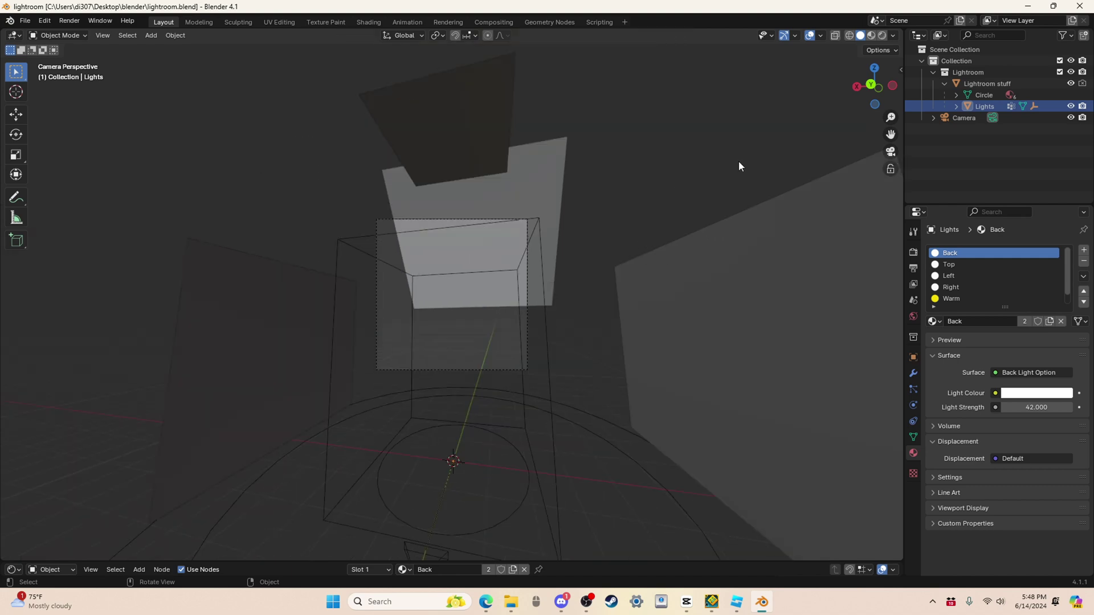
middle_drag(739, 162, 483, 251)
scroll(515, 357, down, 3)
scroll(511, 335, up, 6)
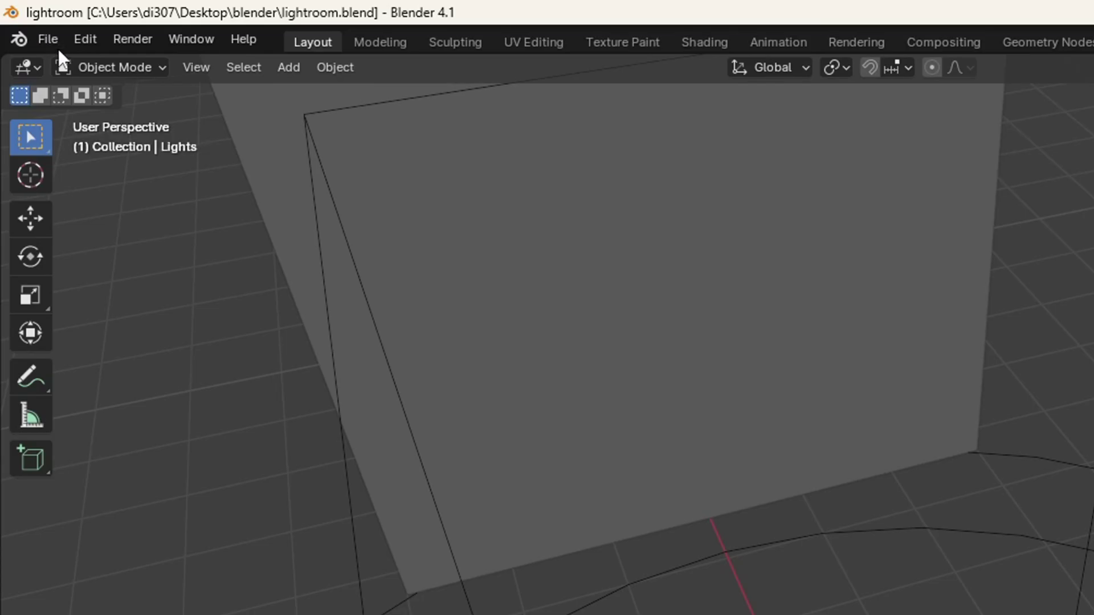
click(25, 20)
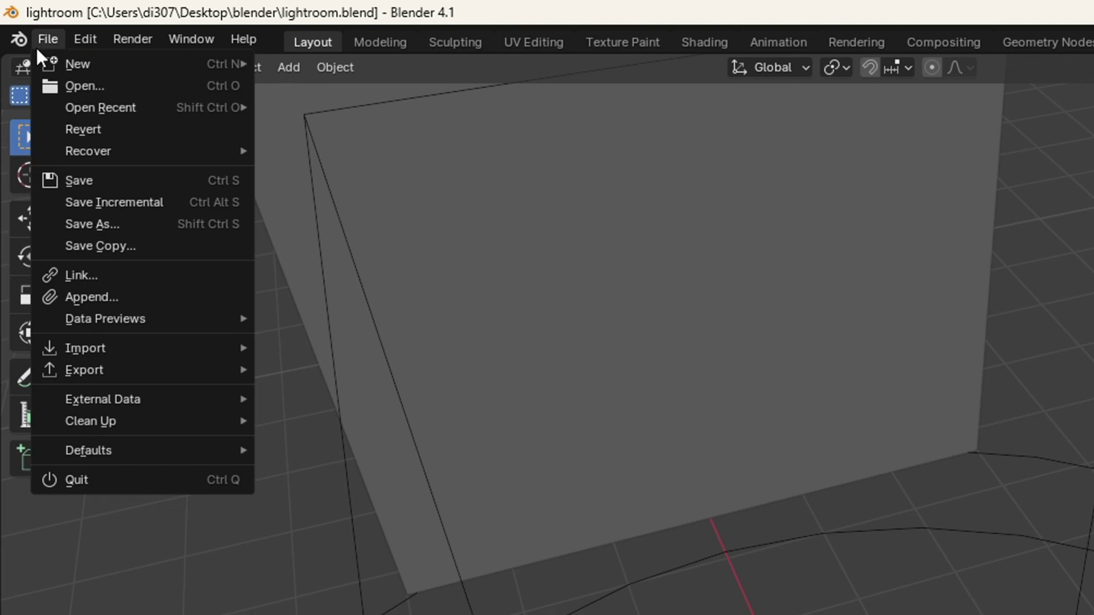
mouse_move(77, 182)
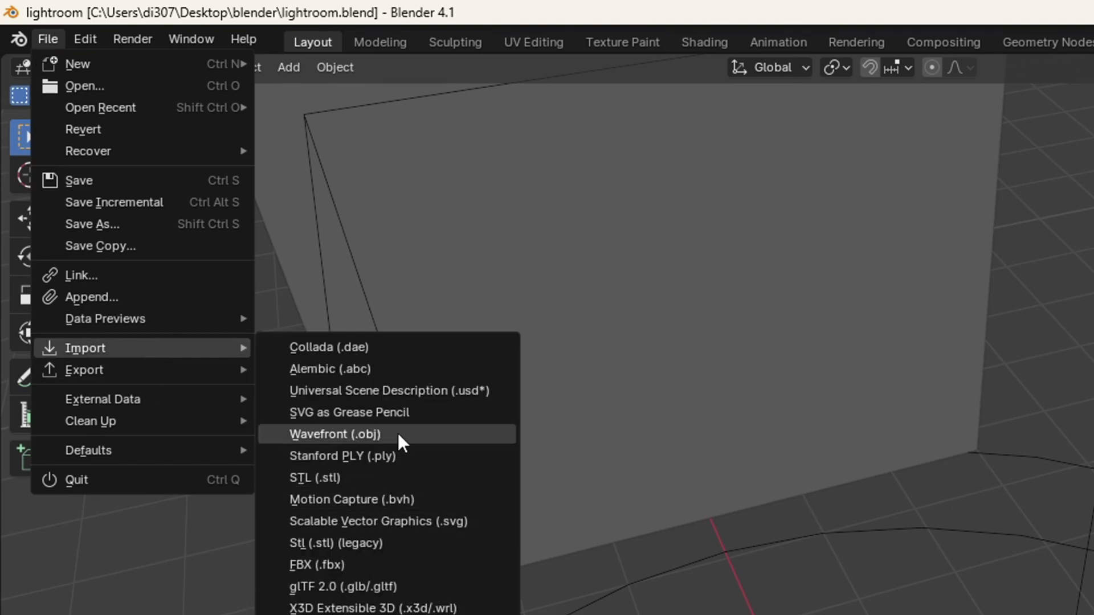
click(398, 434)
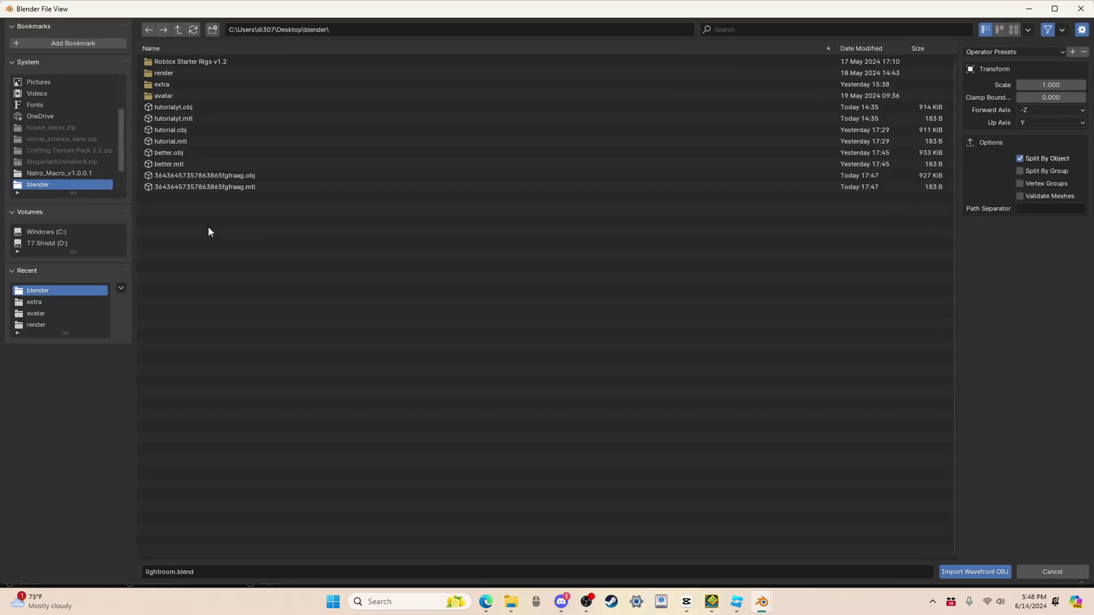
click(270, 176)
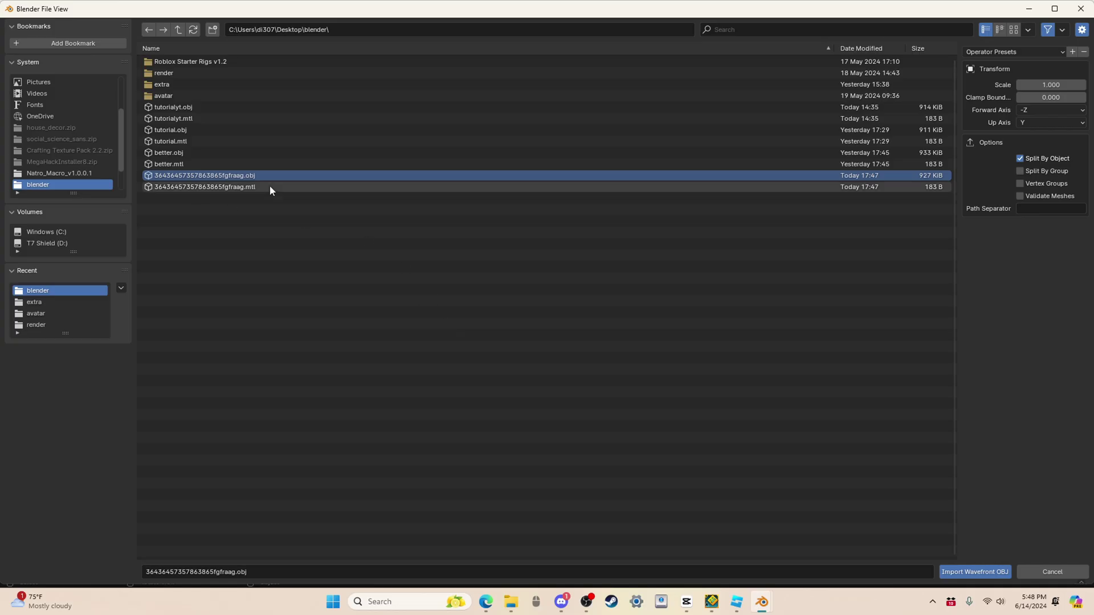
click(976, 572)
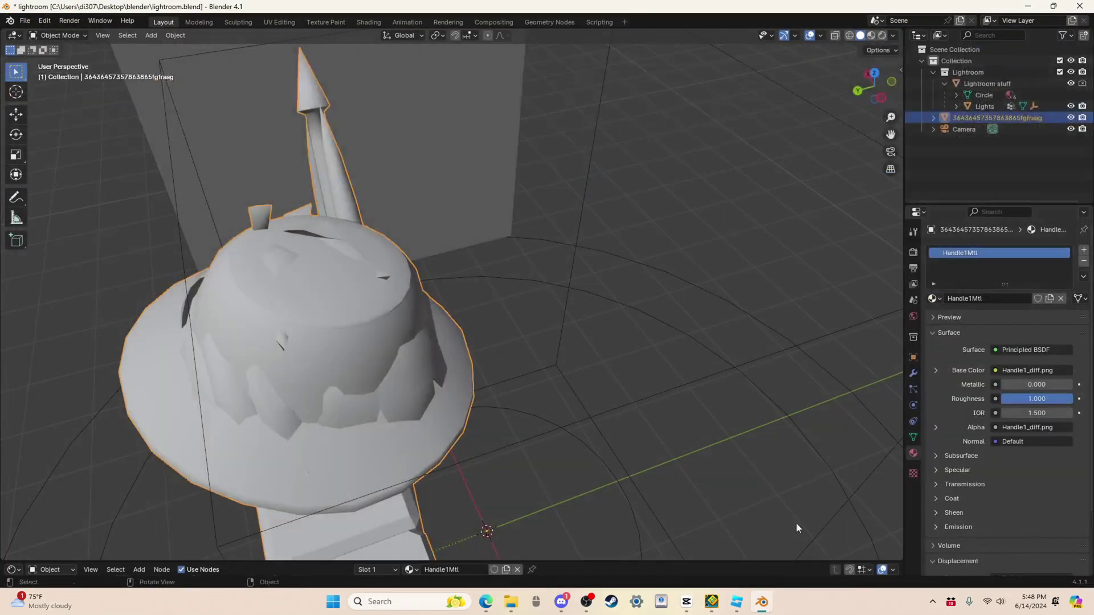
Step: Move the character along Y and slightly right toward the centre of the ground circle
scroll(552, 419, down, 5)
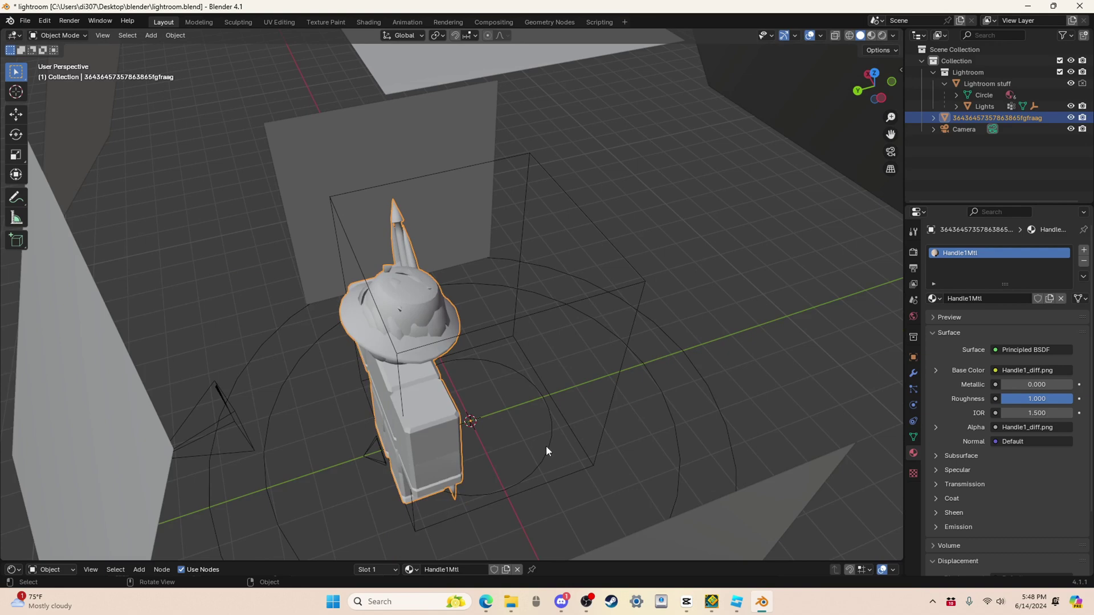
middle_drag(516, 407, 53, 239)
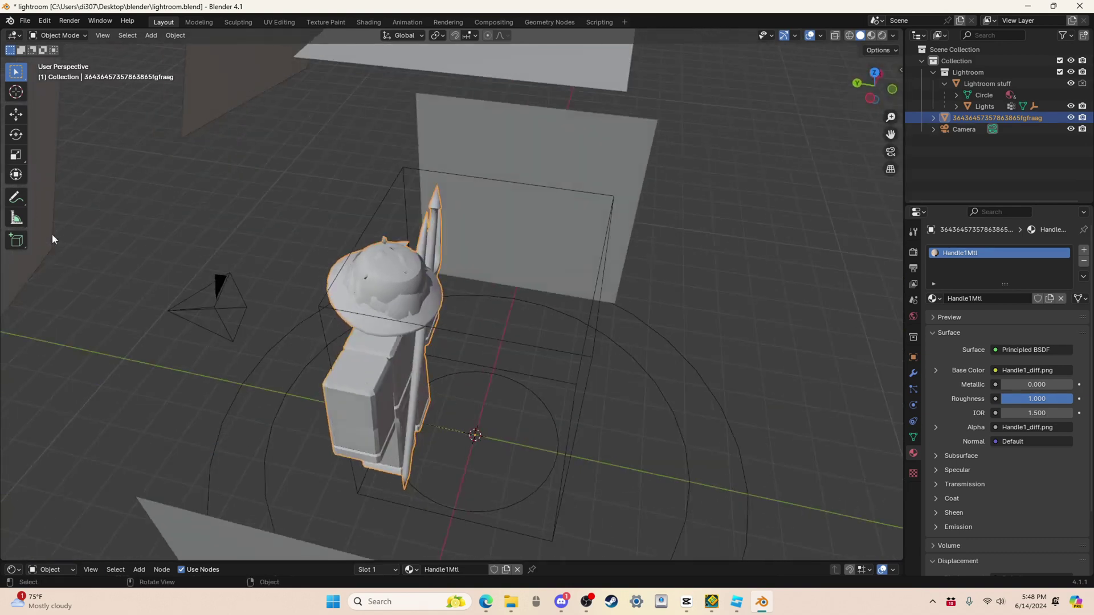
click(16, 115)
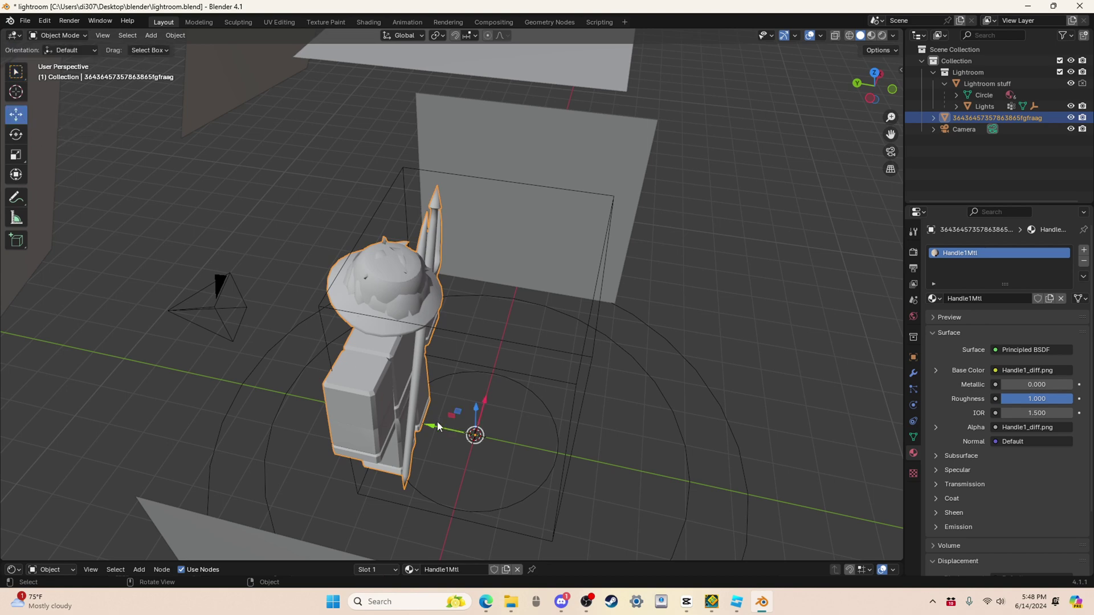
drag(439, 427, 497, 439)
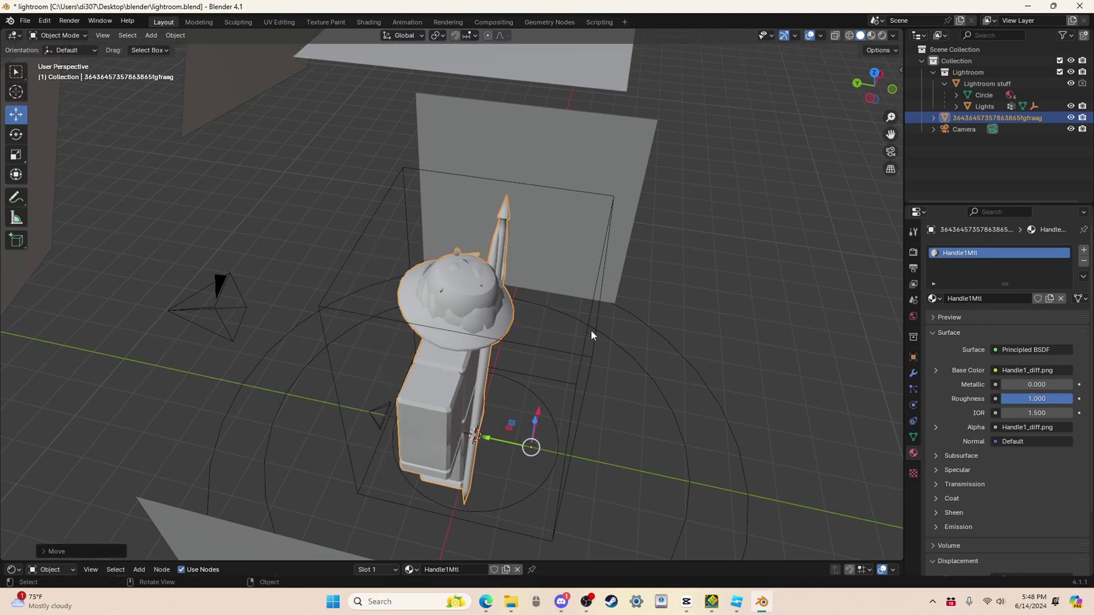
middle_drag(591, 335, 477, 443)
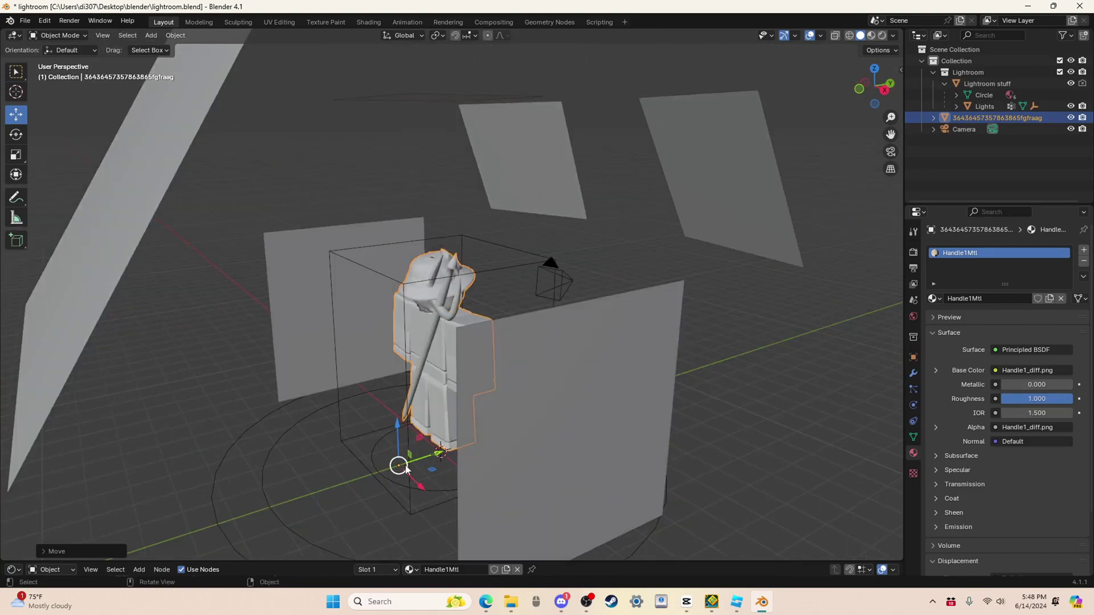
mouse_move(405, 469)
mouse_down()
mouse_move(478, 460)
mouse_move(418, 472)
mouse_up()
Step: Check the character from above and nudge it along X to centre it among the lights
right_click(487, 455)
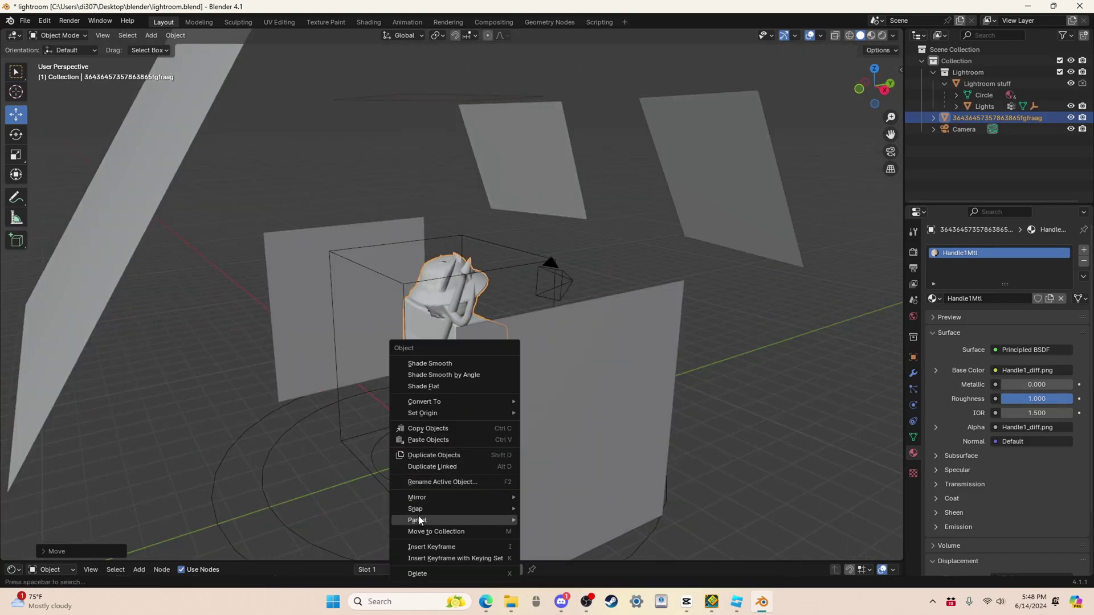
click(582, 232)
scroll(608, 240, up, 3)
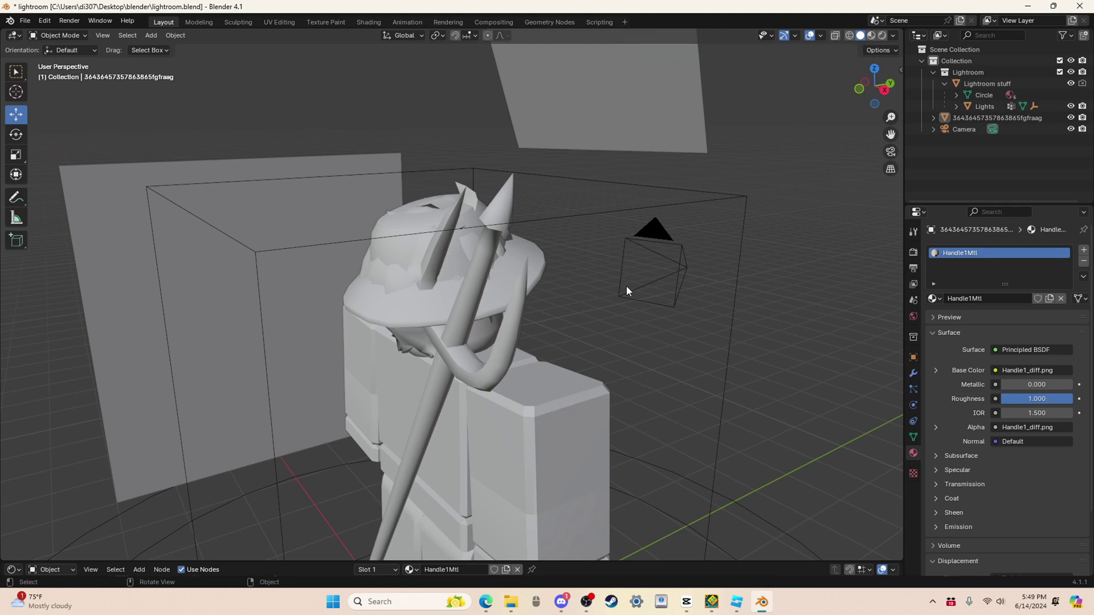
middle_drag(626, 291, 439, 391)
click(479, 357)
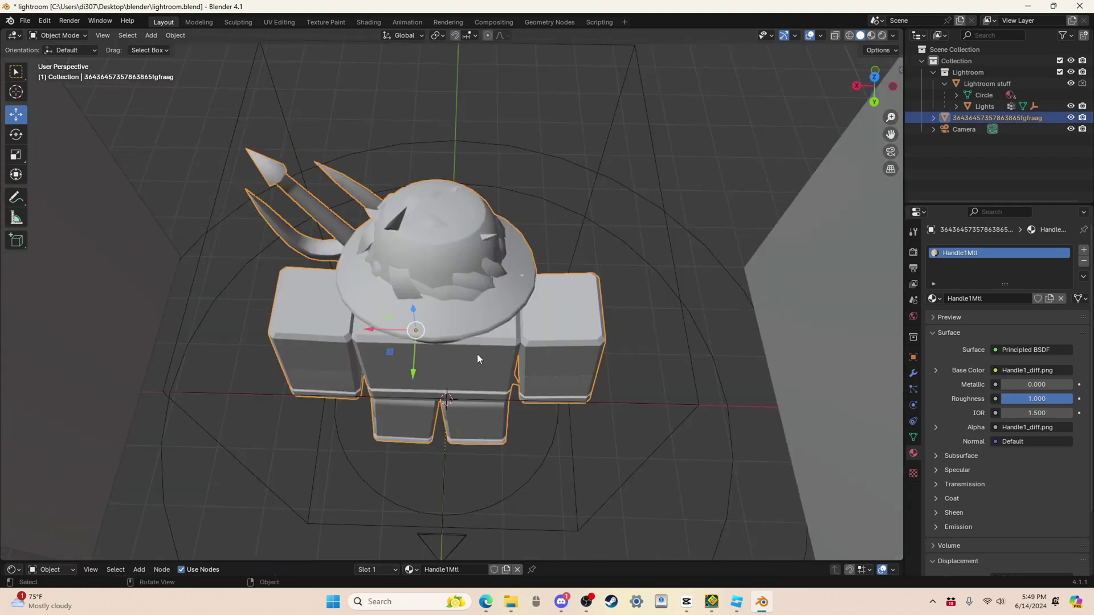
drag(371, 337, 393, 333)
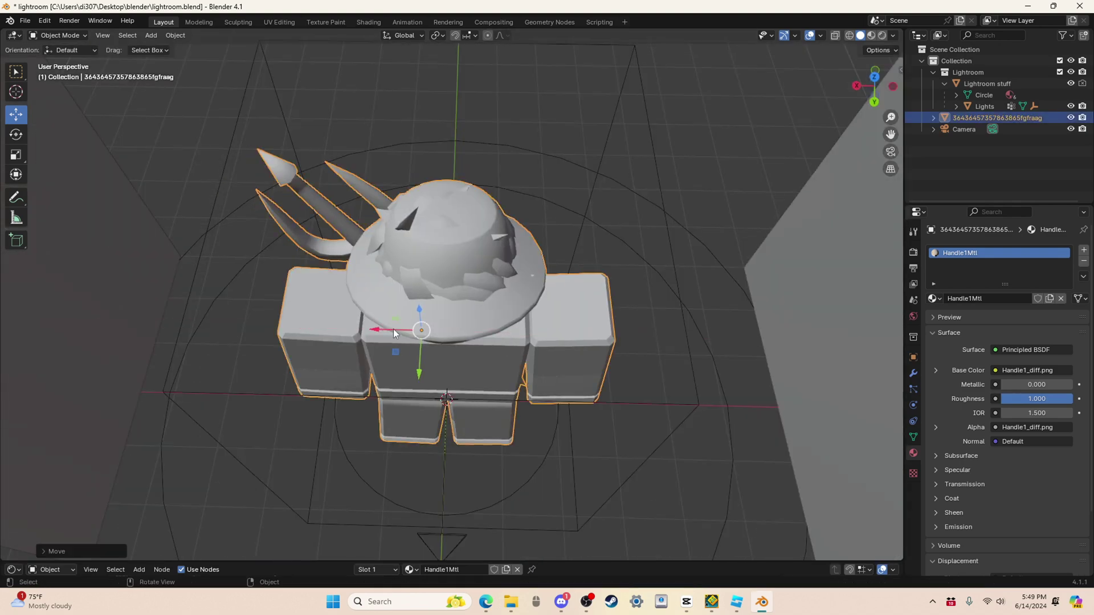
middle_drag(730, 203, 707, 121)
Step: Deselect the character, switch to Material Preview shading, and look through the scene camera
scroll(572, 317, down, 3)
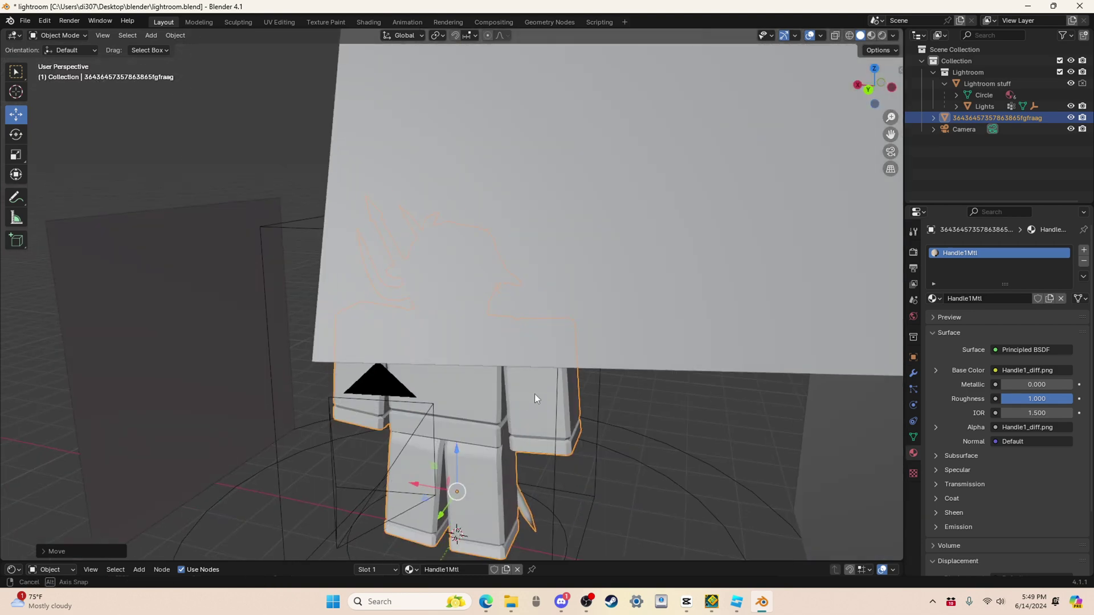
scroll(536, 394, up, 4)
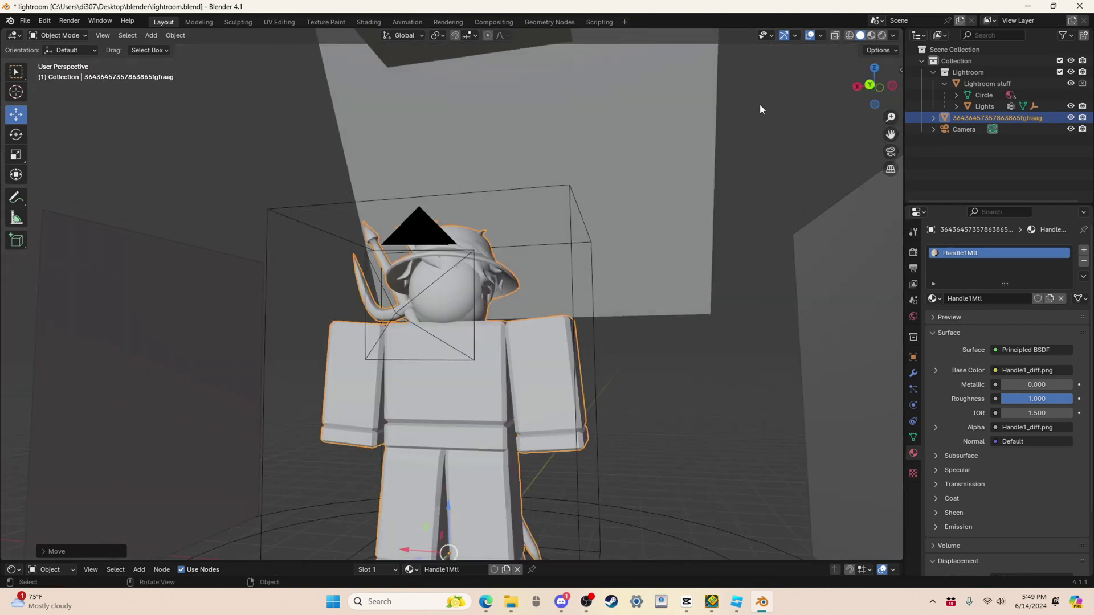
click(760, 103)
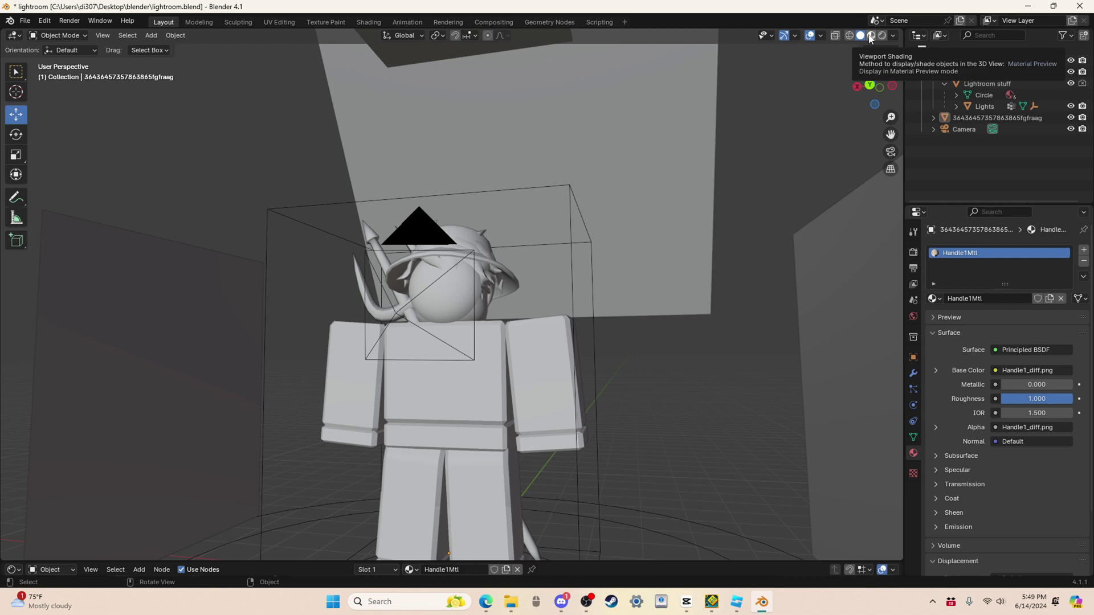
click(870, 38)
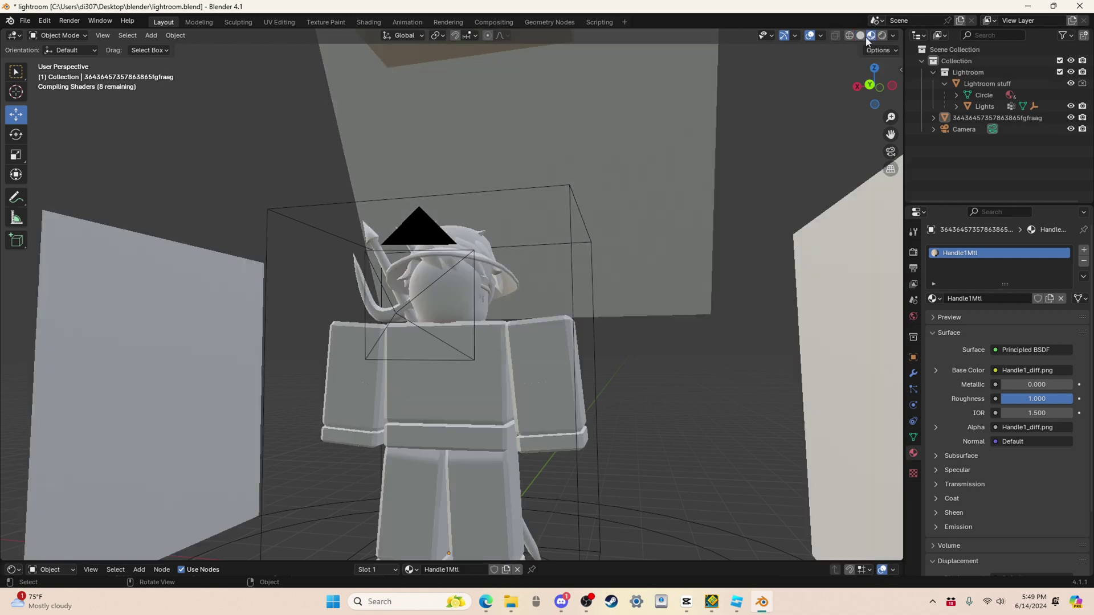
mouse_move(610, 272)
middle_down()
mouse_move(643, 354)
mouse_move(623, 361)
middle_up()
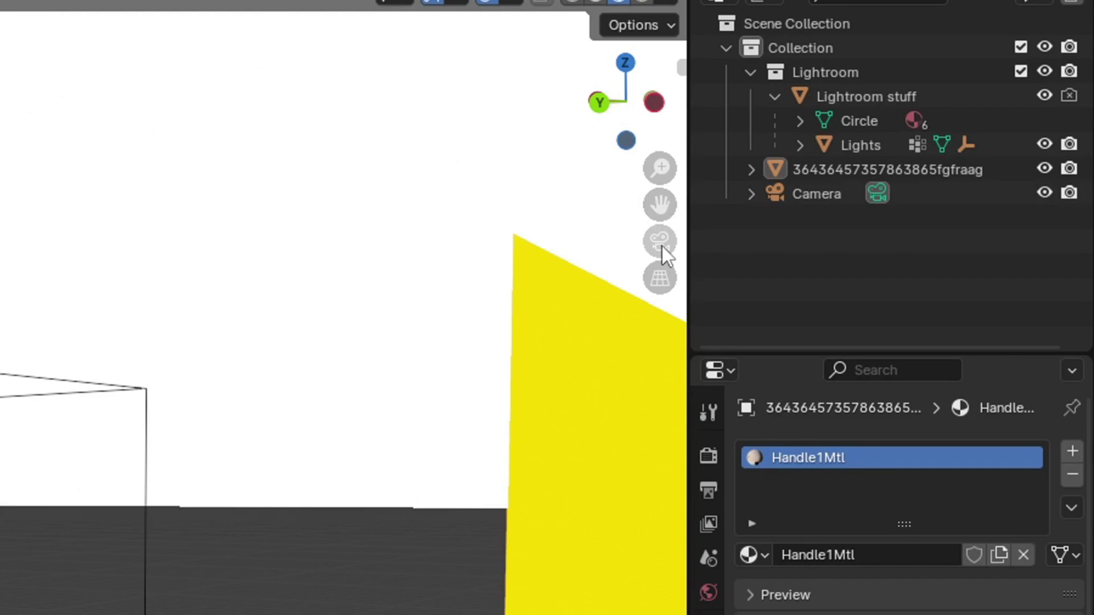
click(660, 239)
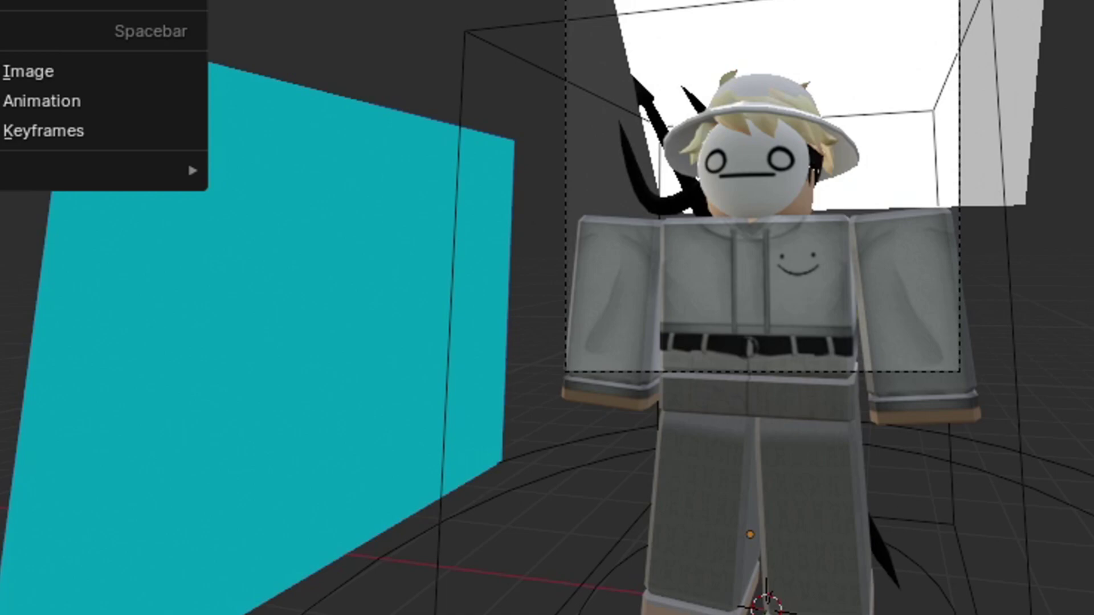
Step: Walk the camera forward and back until the avatar is framed between the cyan and yellow panels
mouse_move(187, 159)
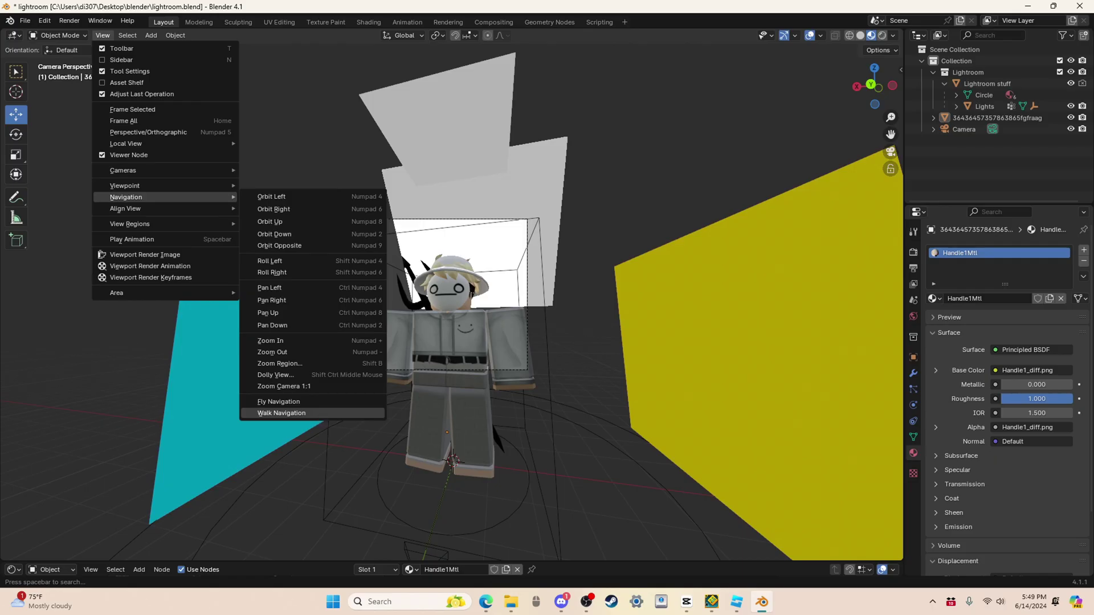
click(416, 488)
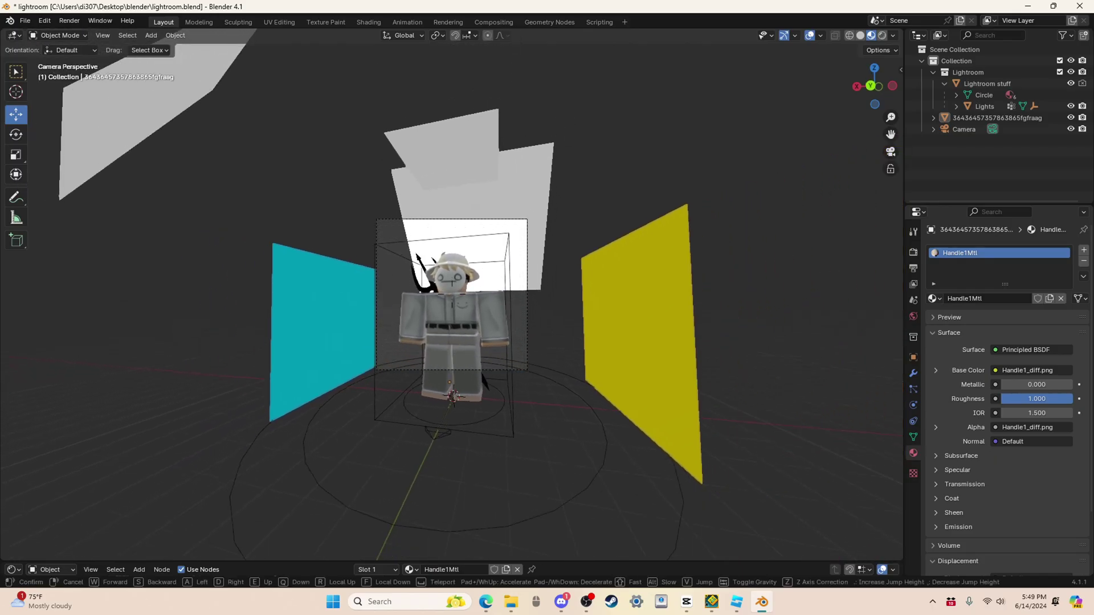
key(w)
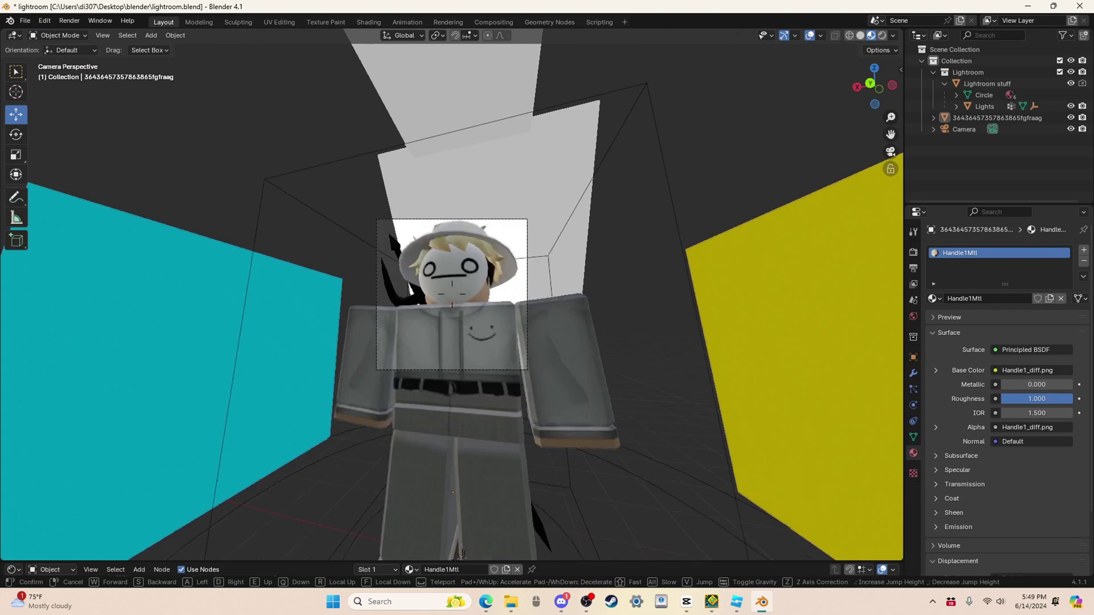
key(s)
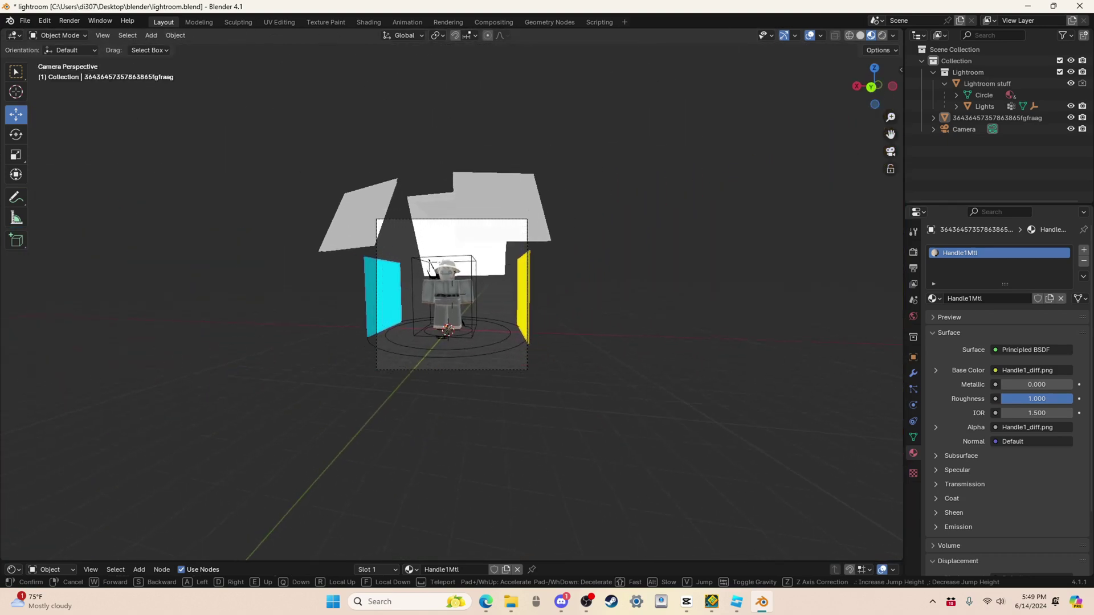
key(w)
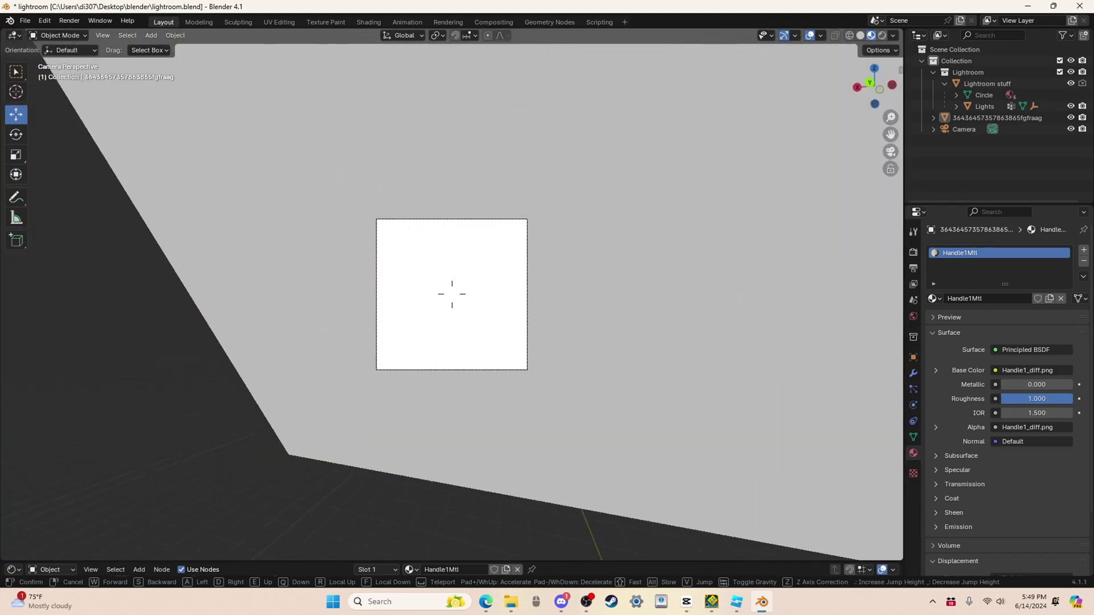
key(s)
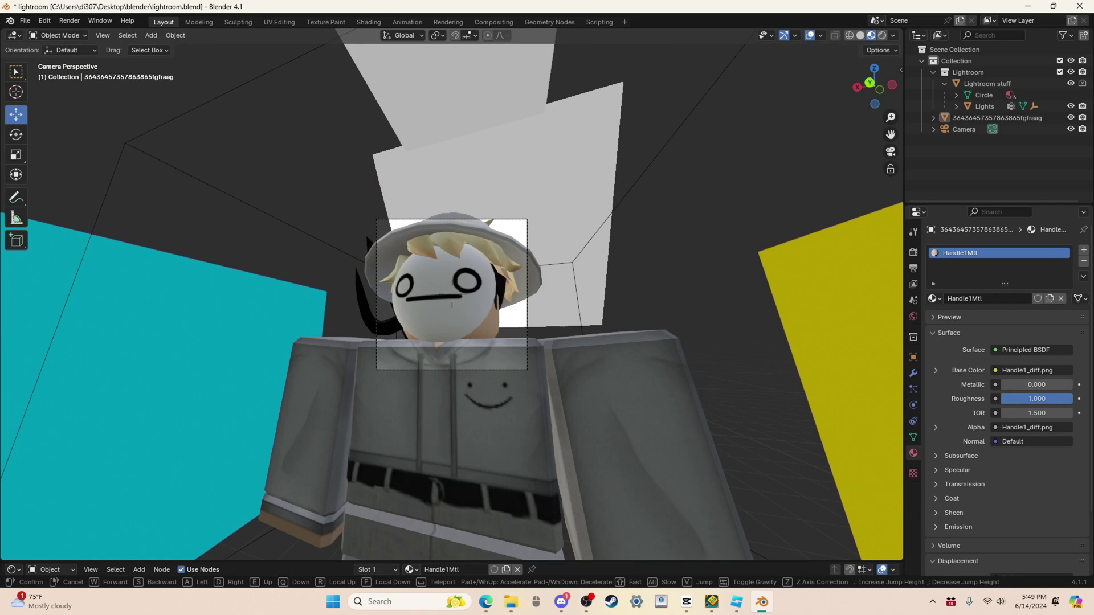
key(s)
key(w)
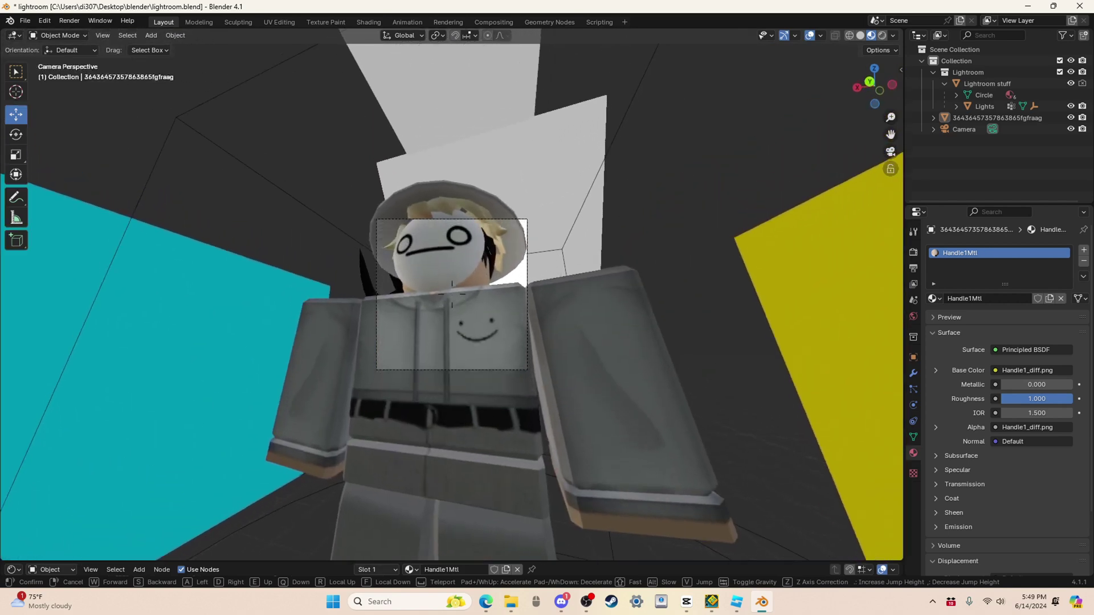
key(s)
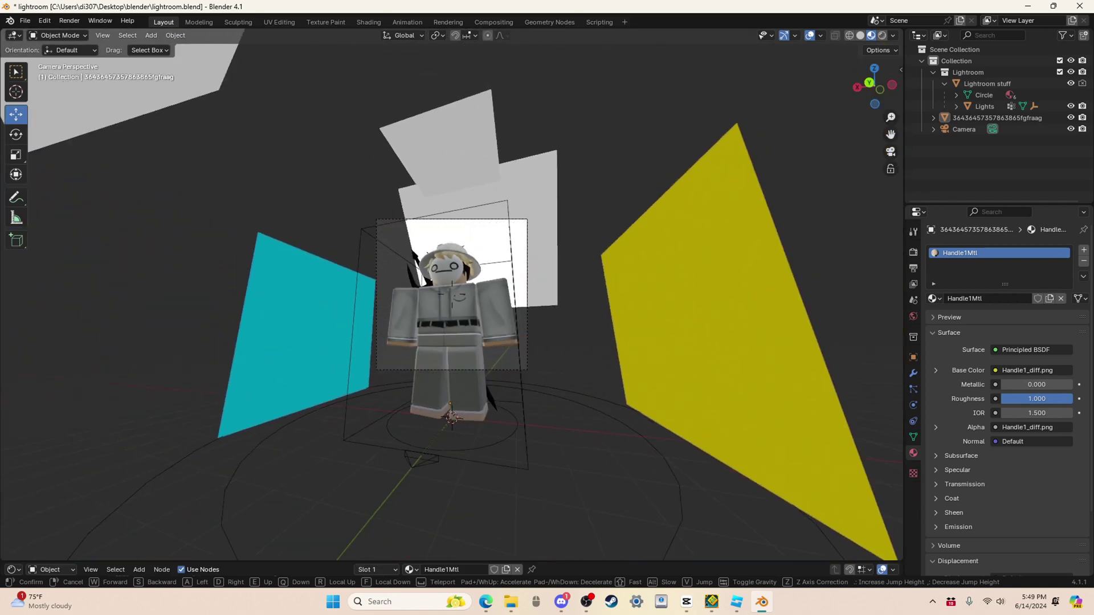
key(w)
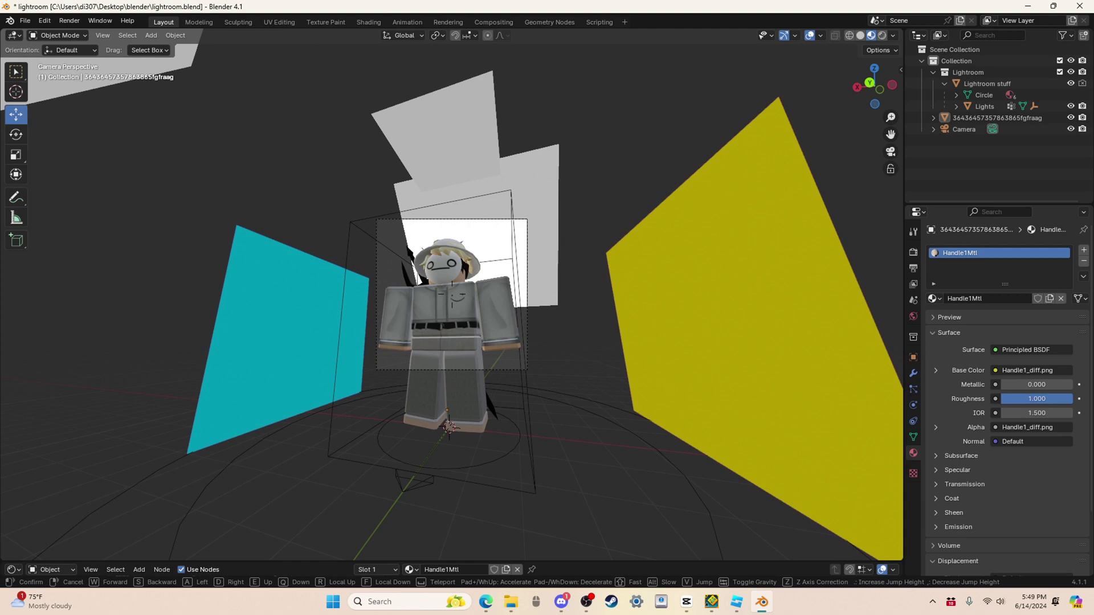
key(s)
key(w)
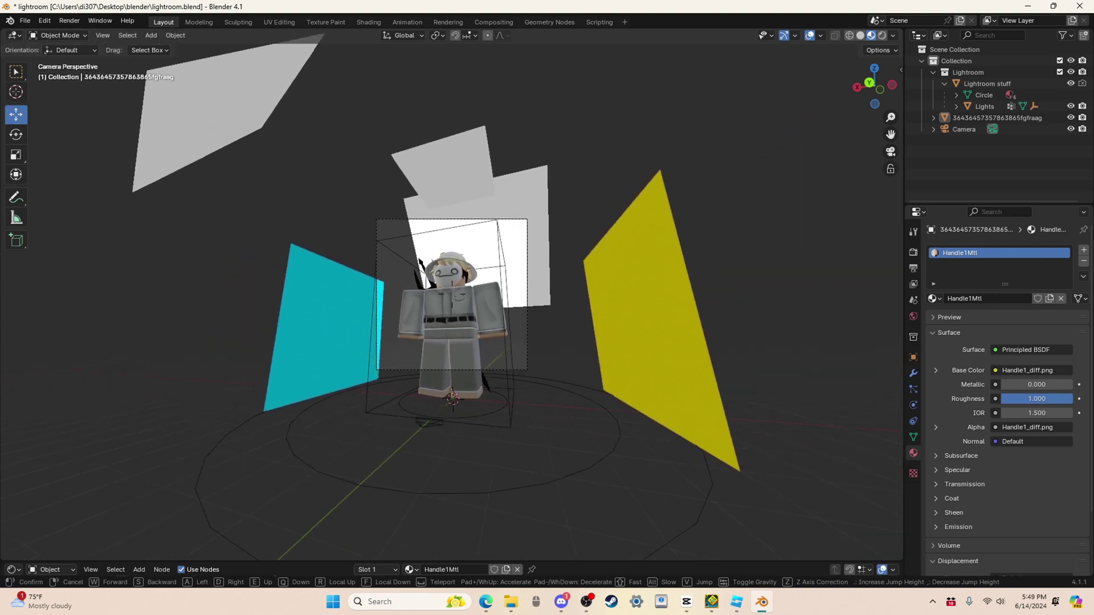
key(w)
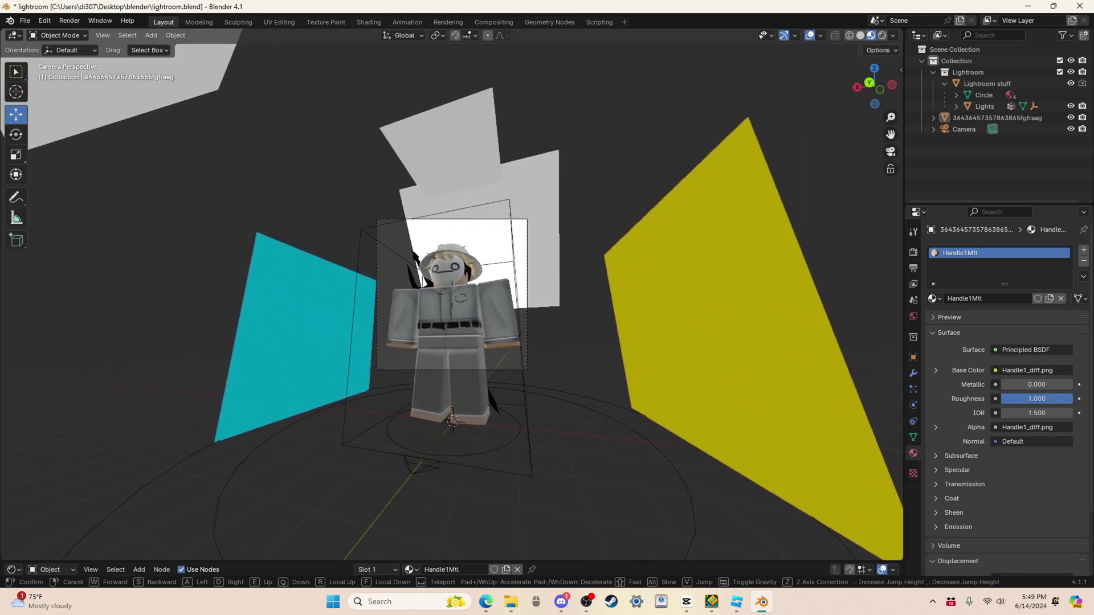
click(317, 414)
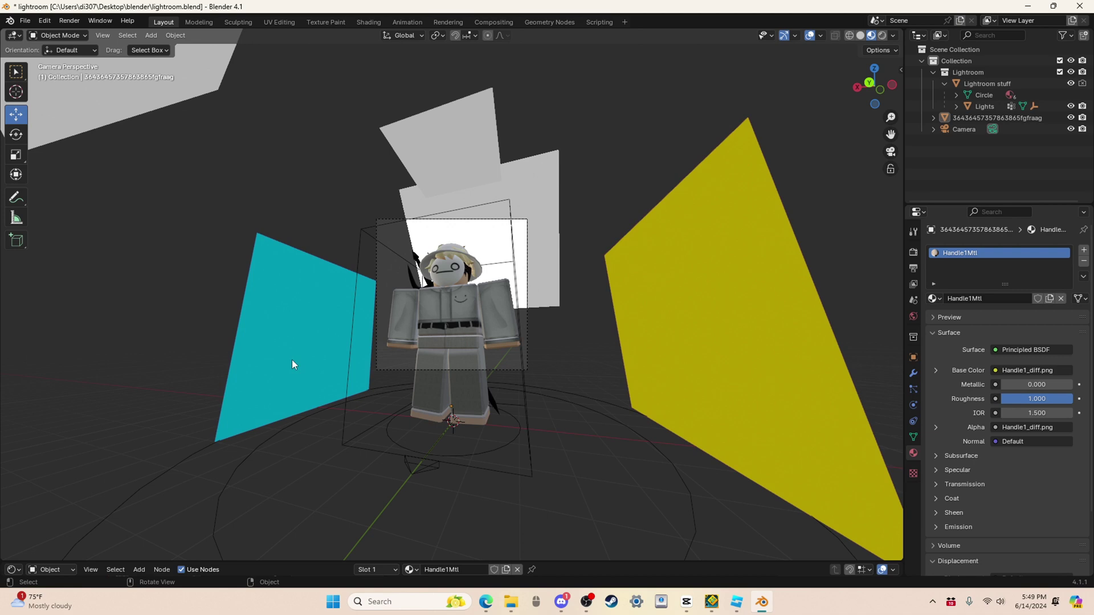
Step: Orbit around the character and switch the viewport to Rendered shading
scroll(272, 196, up, 5)
middle_drag(273, 196, 466, 358)
scroll(466, 358, up, 3)
click(882, 36)
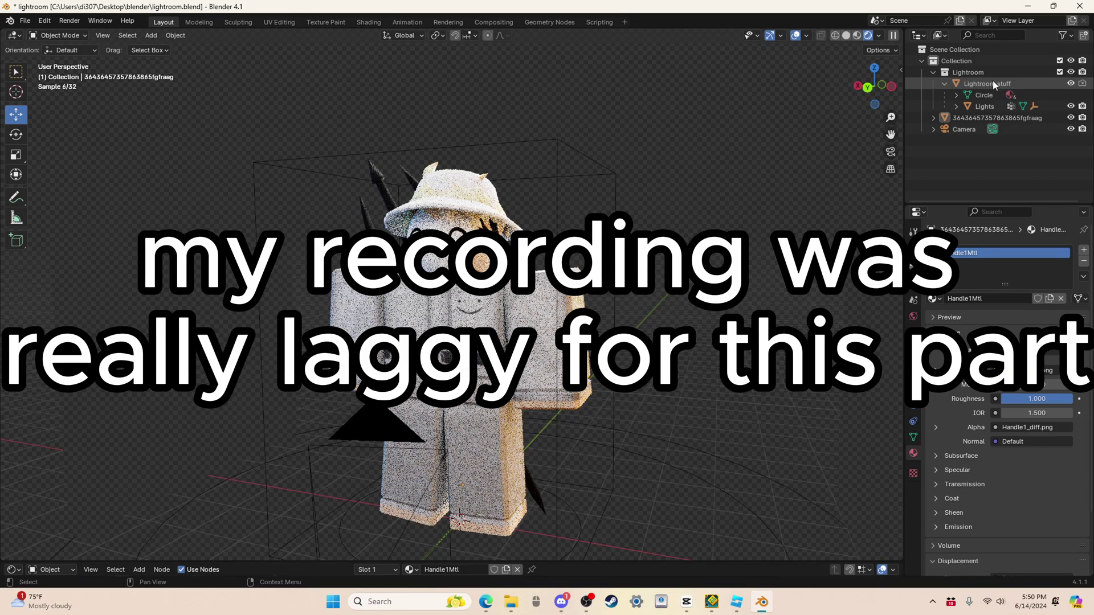
Step: Lower the Cold light's Emission Strength on Lightroom stuff to 9.900 and return to camera view
click(994, 83)
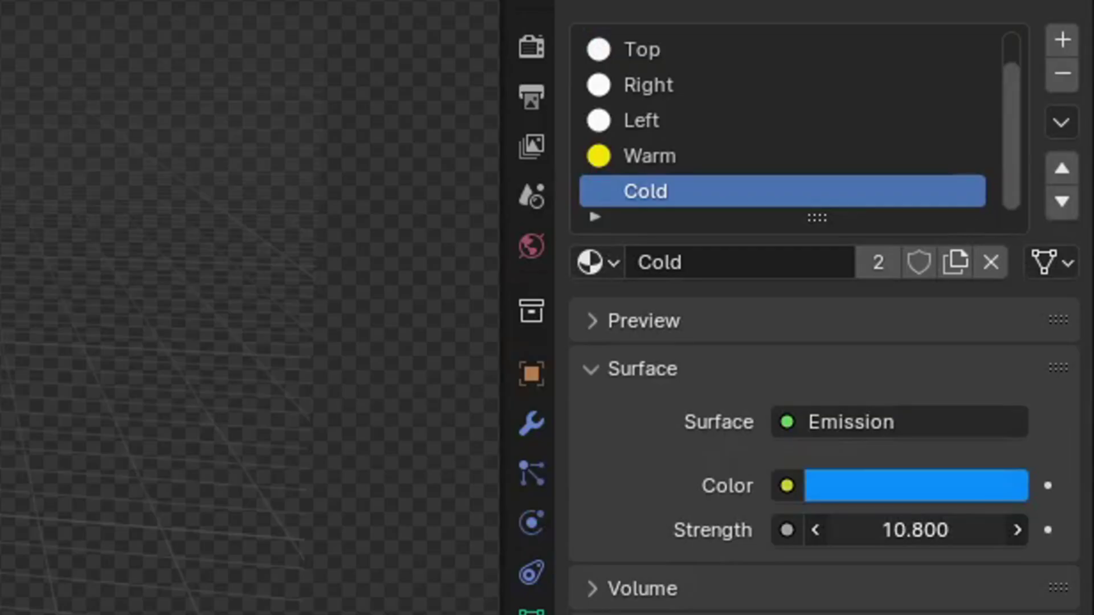
drag(881, 530, 866, 518)
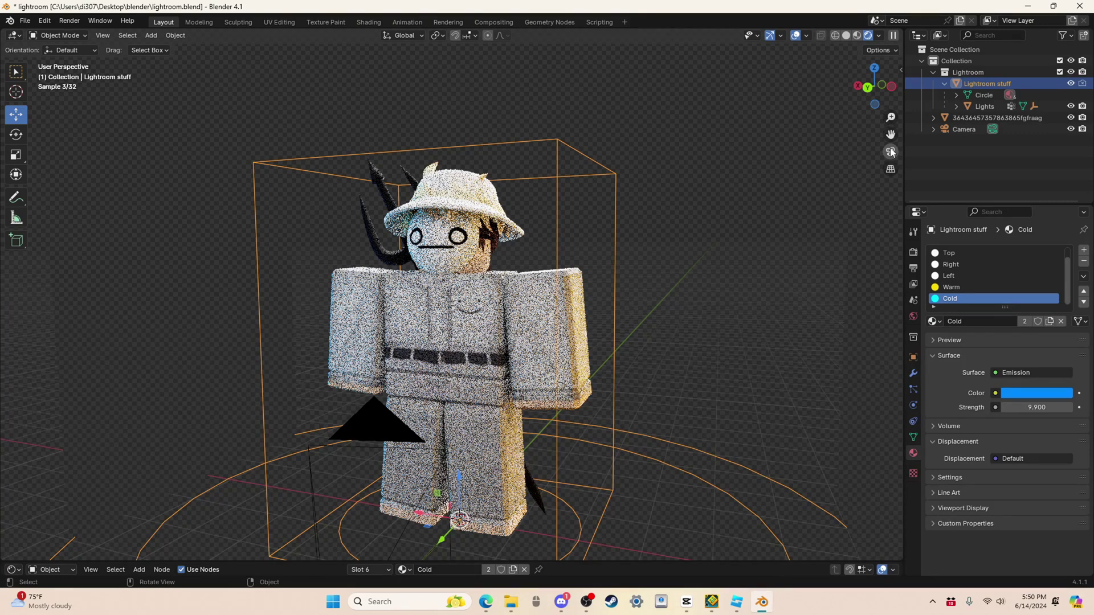
click(891, 151)
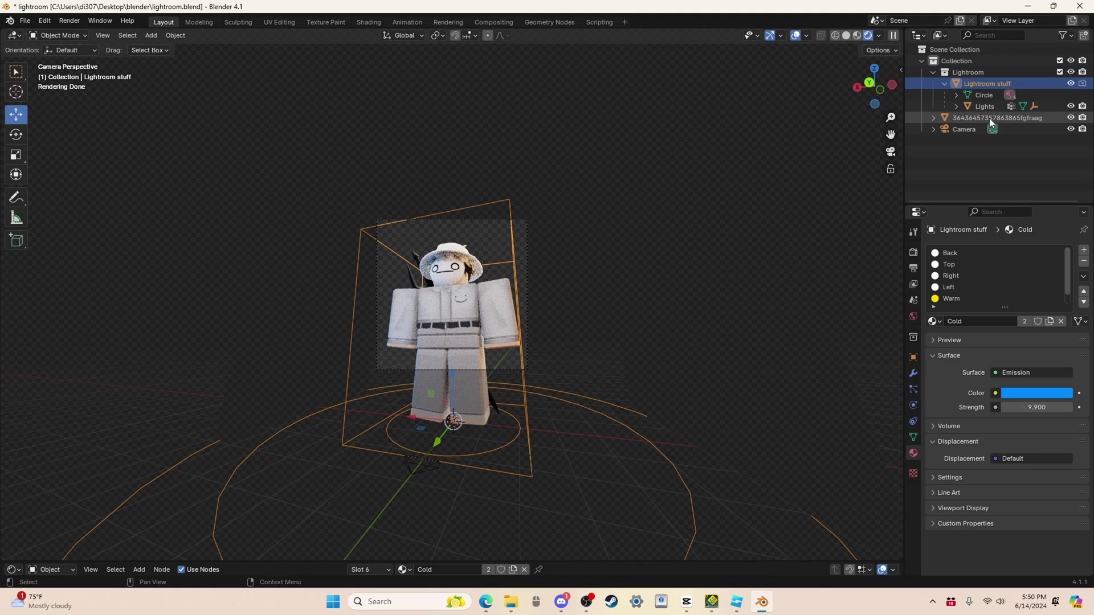
Step: Give the character's material Metallic 1.0 and Roughness 0.528, then render the final image
click(785, 165)
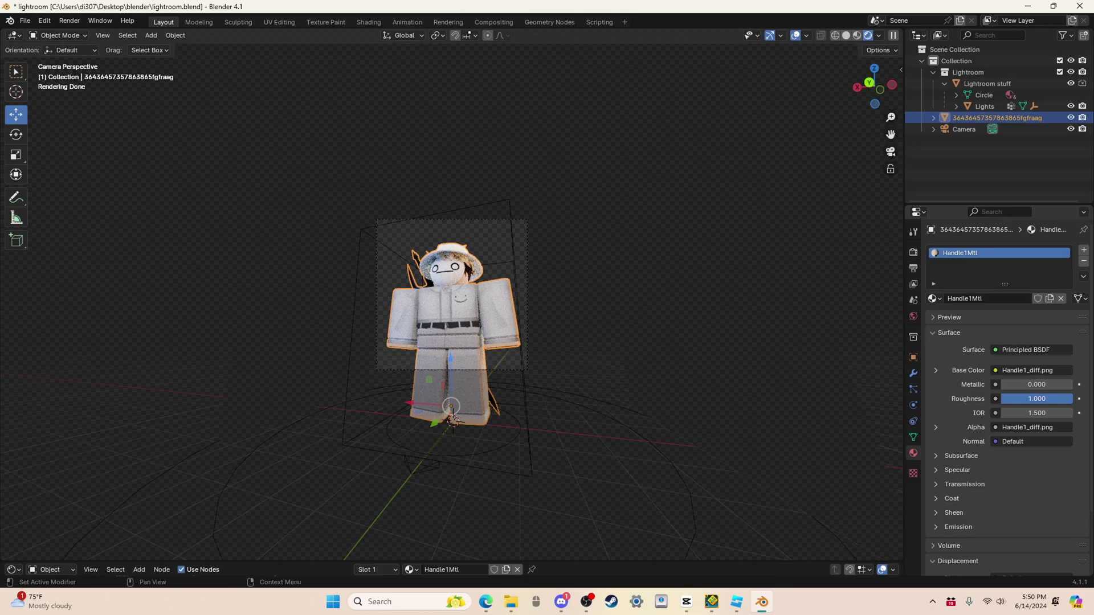
key(ctrl+z)
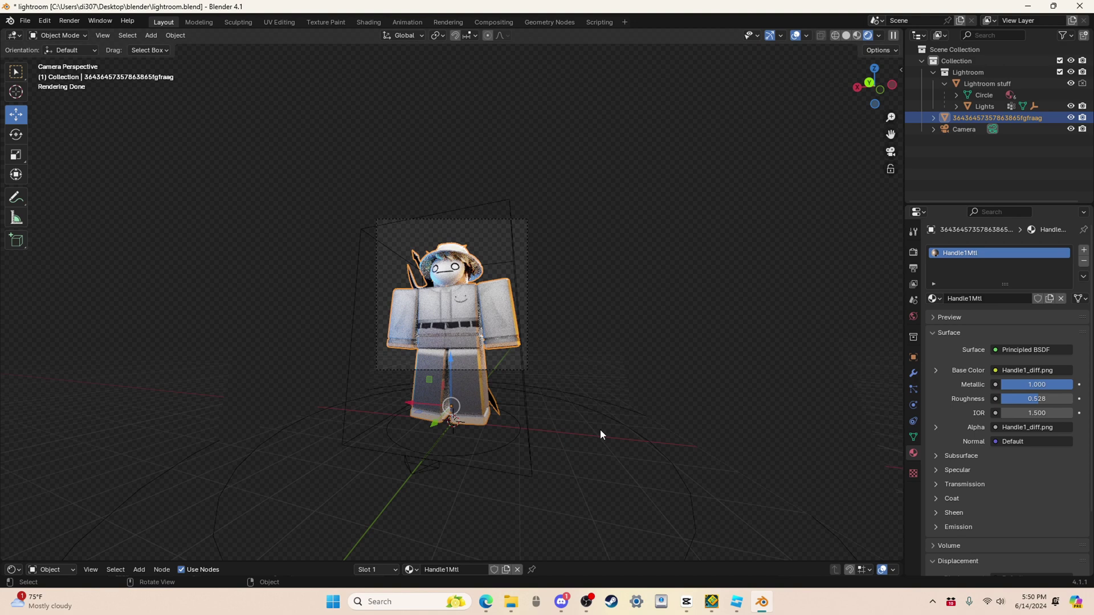
key(F12)
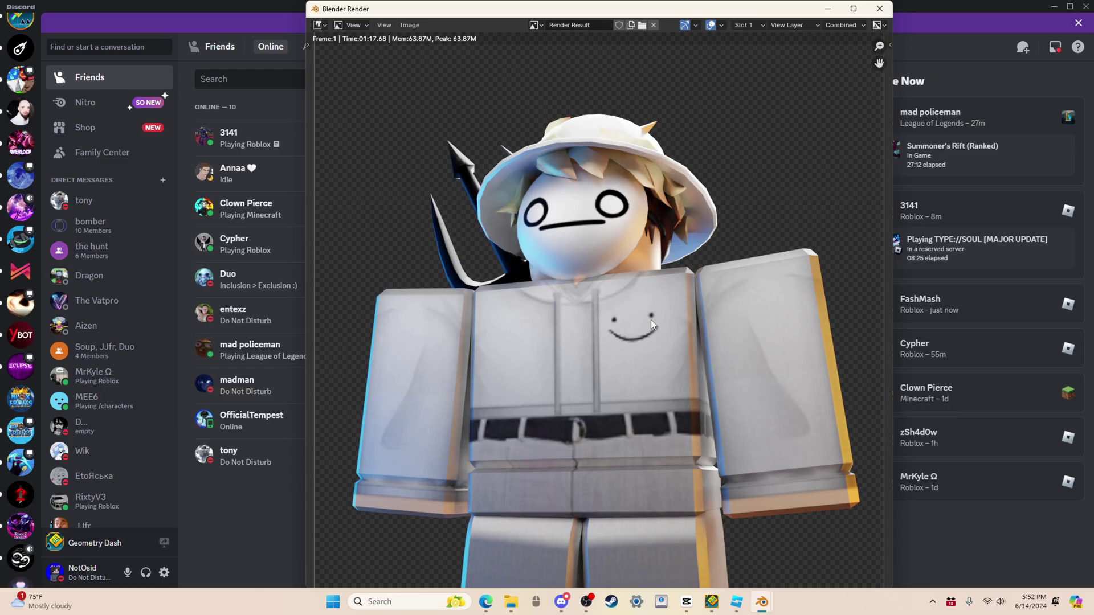
Step: Save the render as PNG 'Thiubm nanIlTutorialEpicGamer1' in the blender folder
key(shift+alt+s)
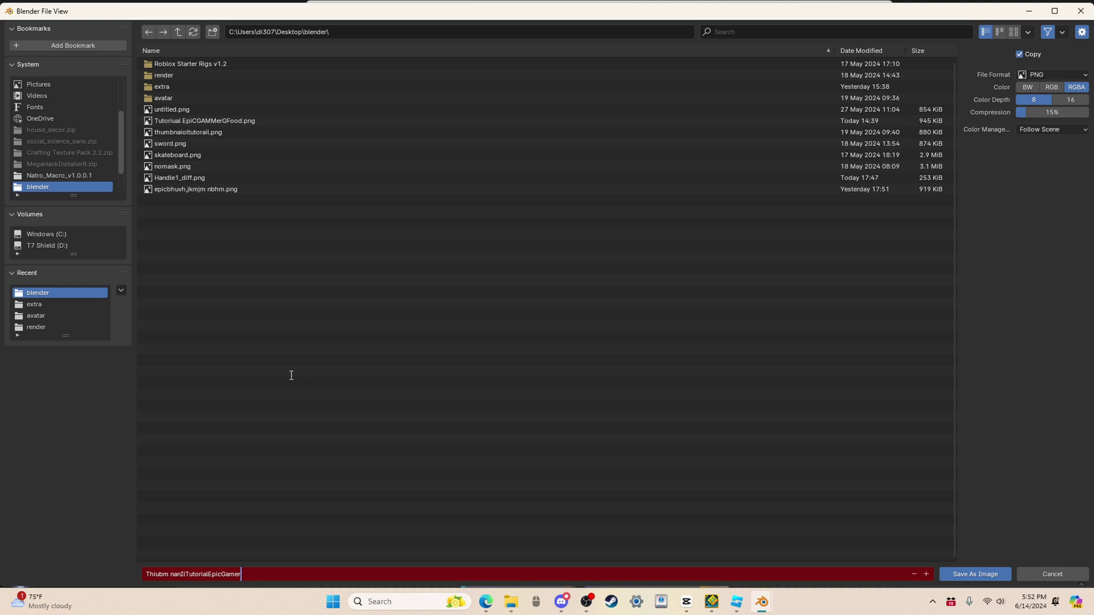
text(1)
click(981, 574)
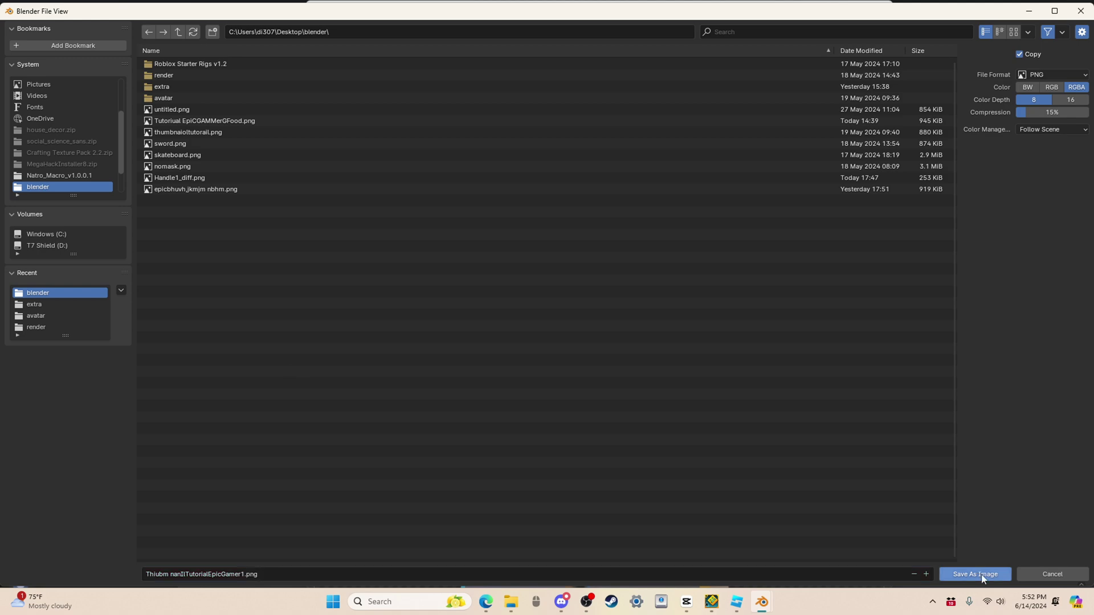
click(984, 574)
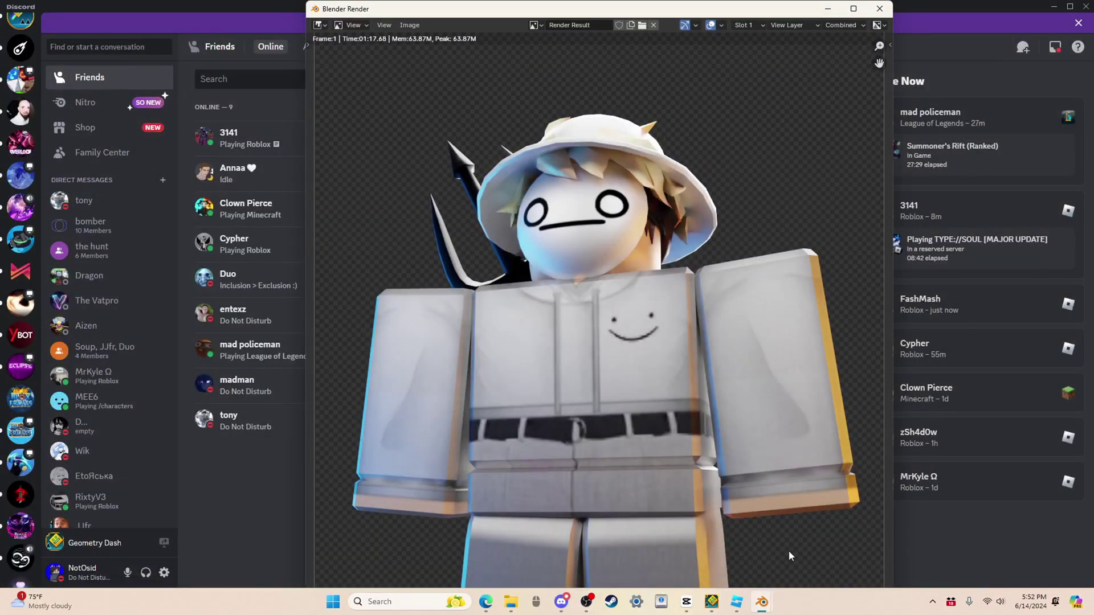
Step: Switch to the browser and open the Photopea website in a new tab
key(alt+Tab)
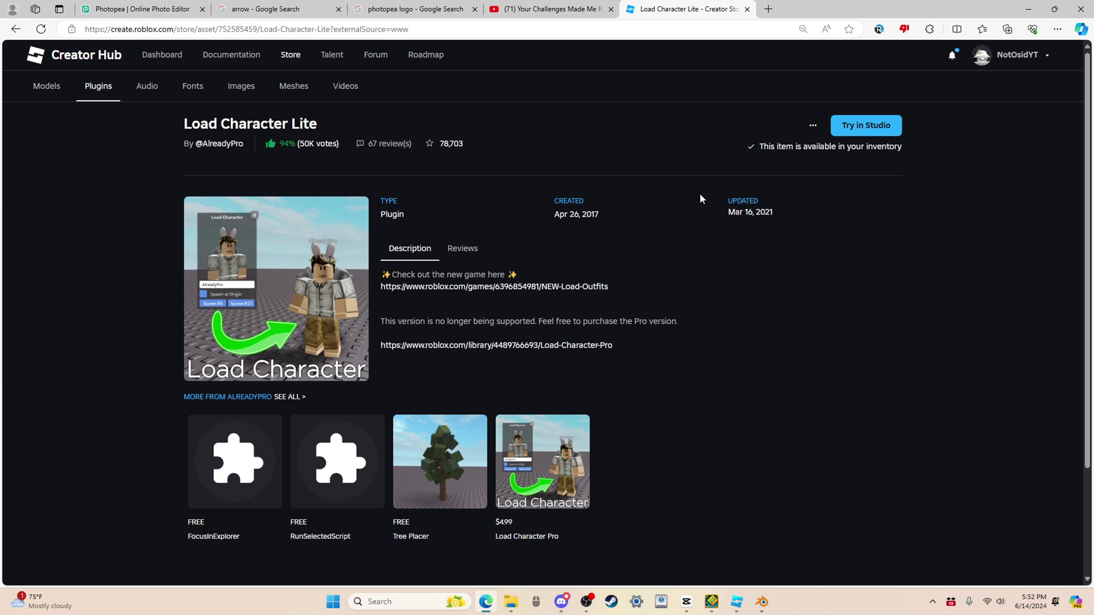
key(ctrl+t)
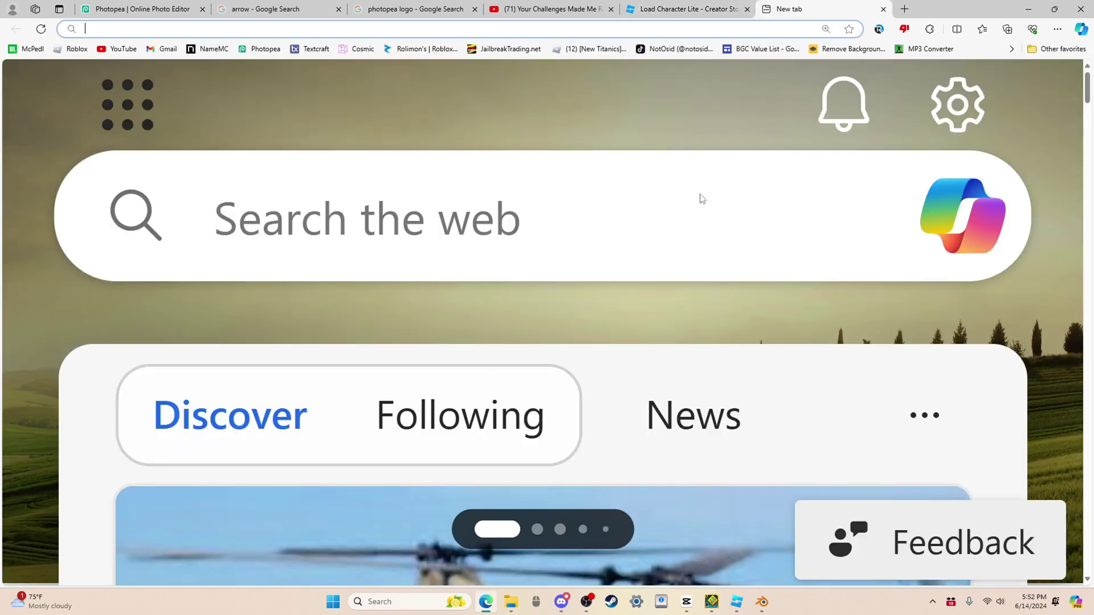
text(photopea.com)
key(Return)
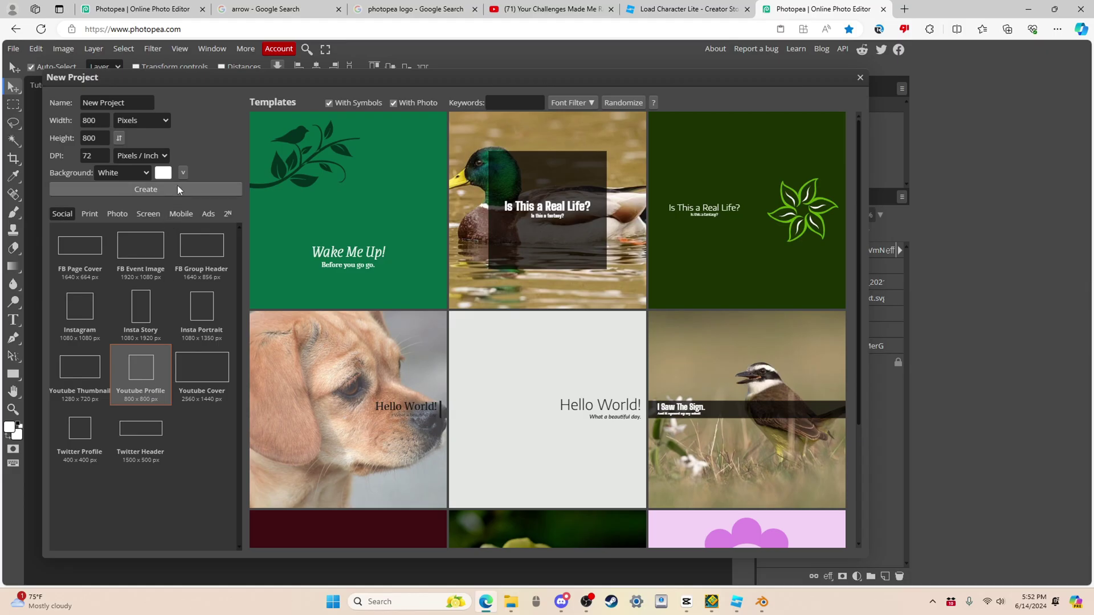
Step: Create the 800×800 project and drag the render PNG from the blender folder onto its canvas
click(177, 185)
click(511, 602)
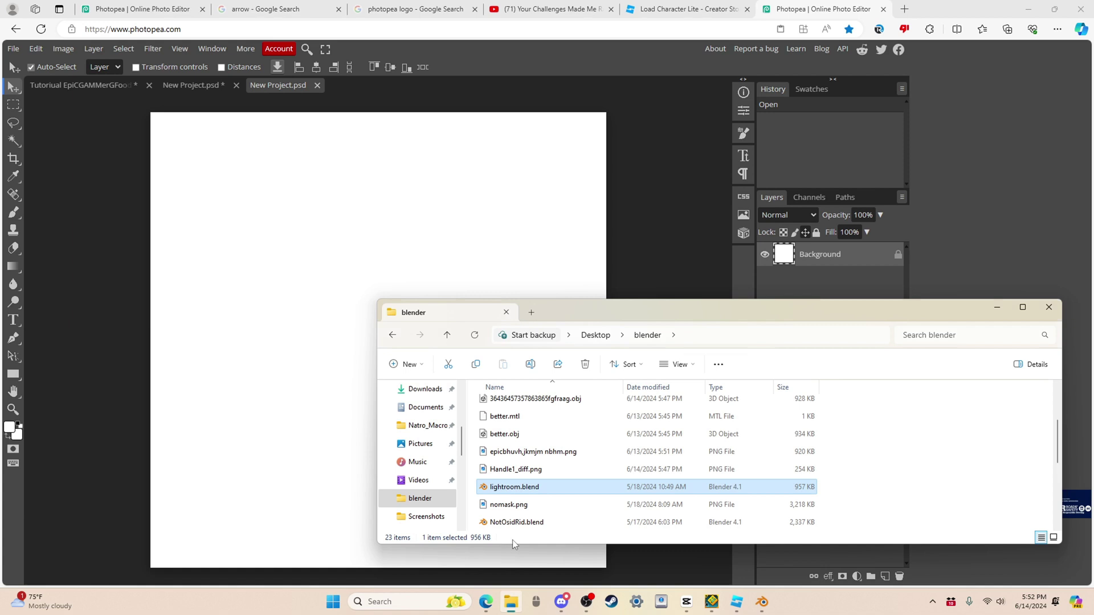
scroll(582, 479, down, 5)
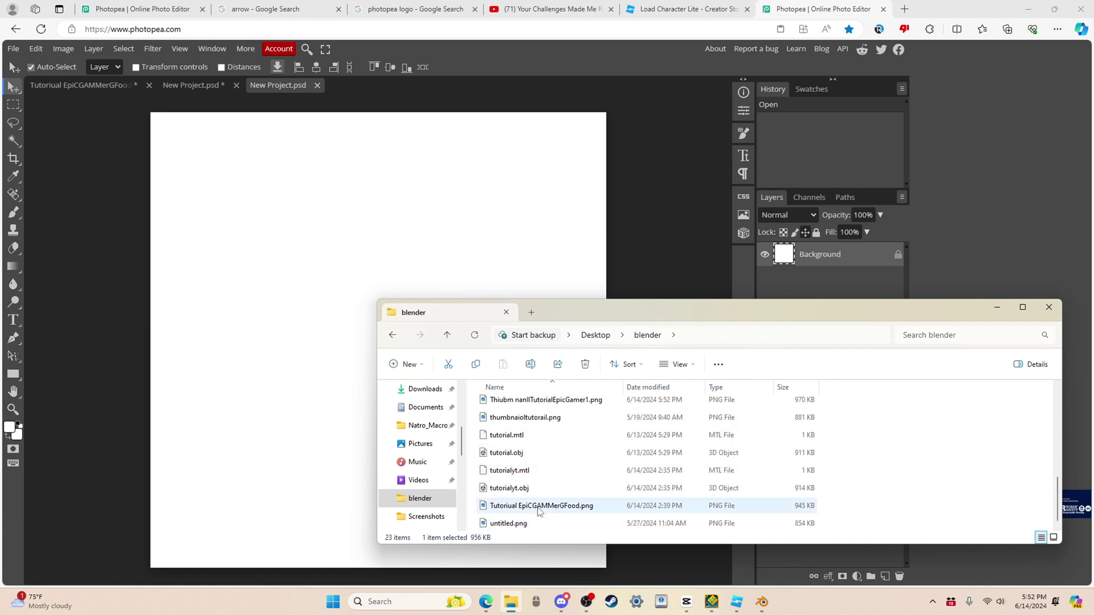
click(572, 403)
drag(571, 402, 222, 359)
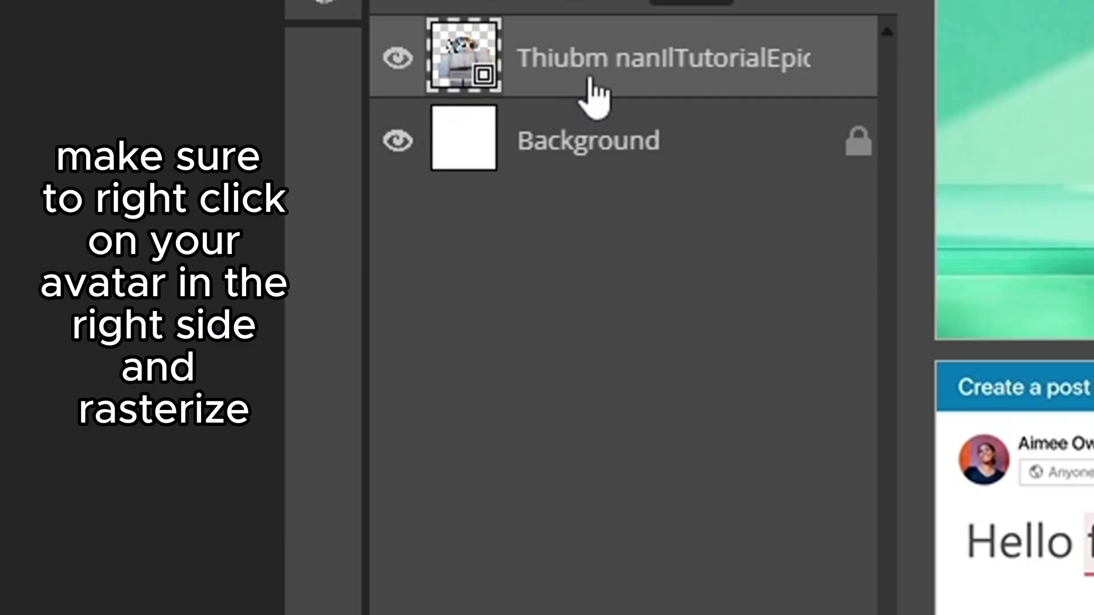
Step: Rasterize the character render layer via its Layers panel context menu
right_click(819, 261)
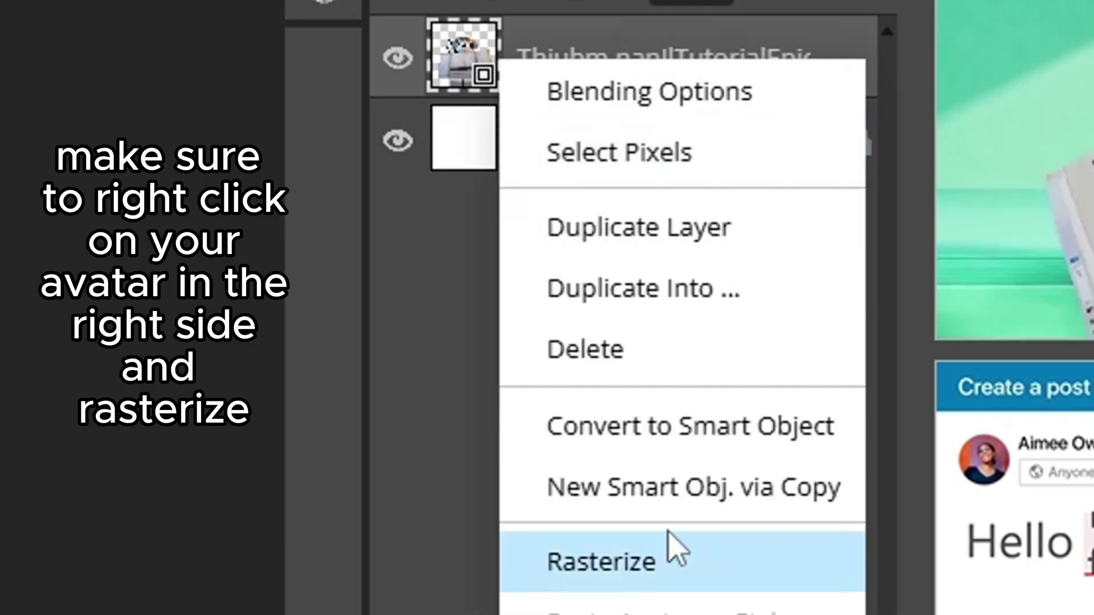
click(627, 562)
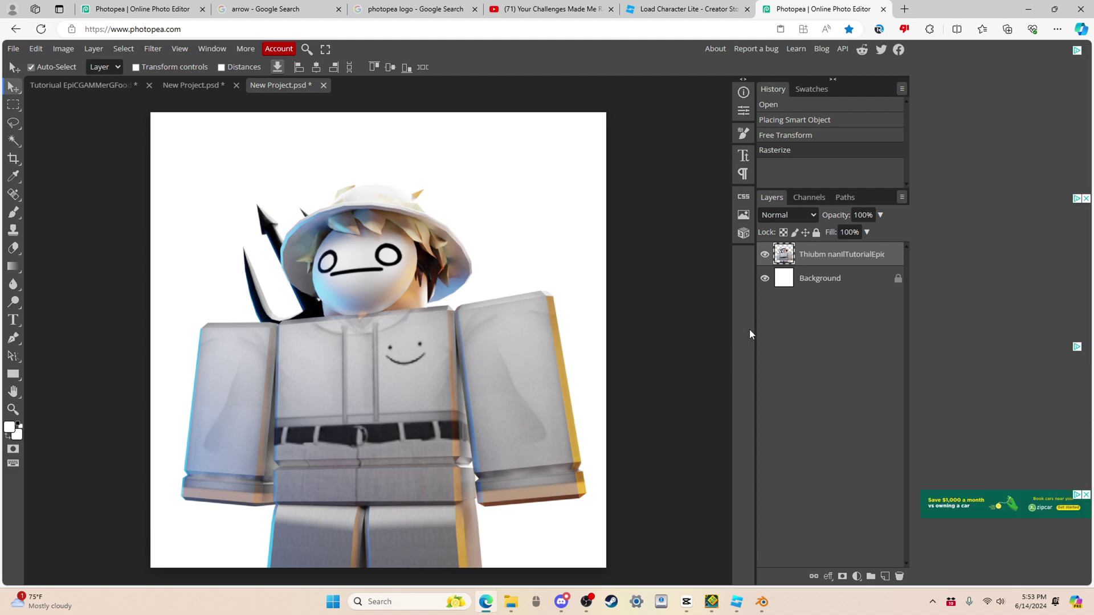
Step: Search Google Images for 'pink background pinterest' and open the Pink Aesthetic Wallpaper preview
key(ctrl+t)
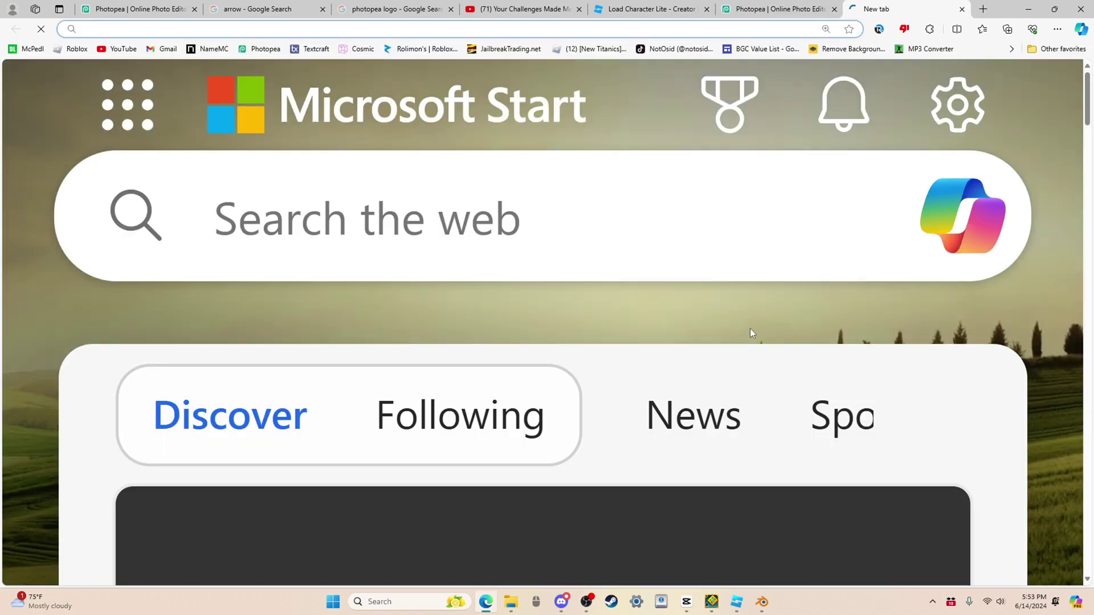
text(pi)
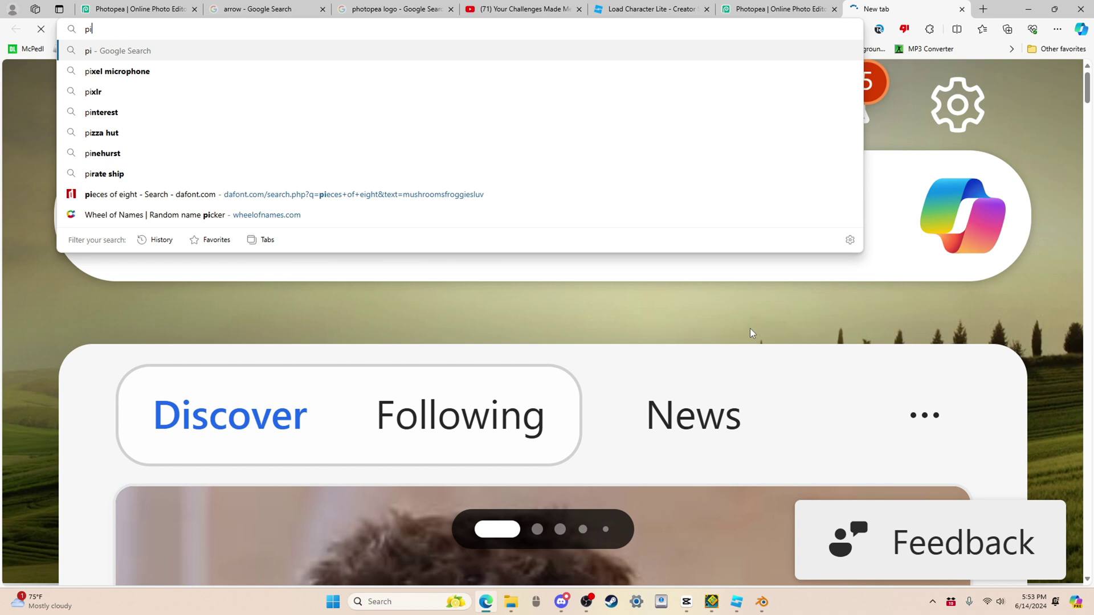
text(nk backg)
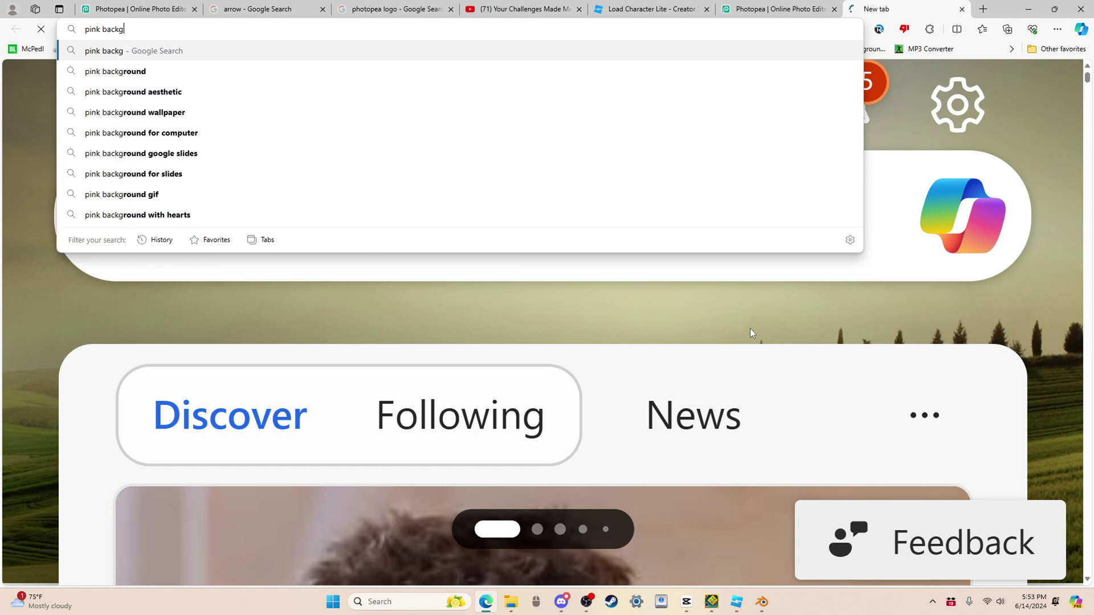
text(rouind )
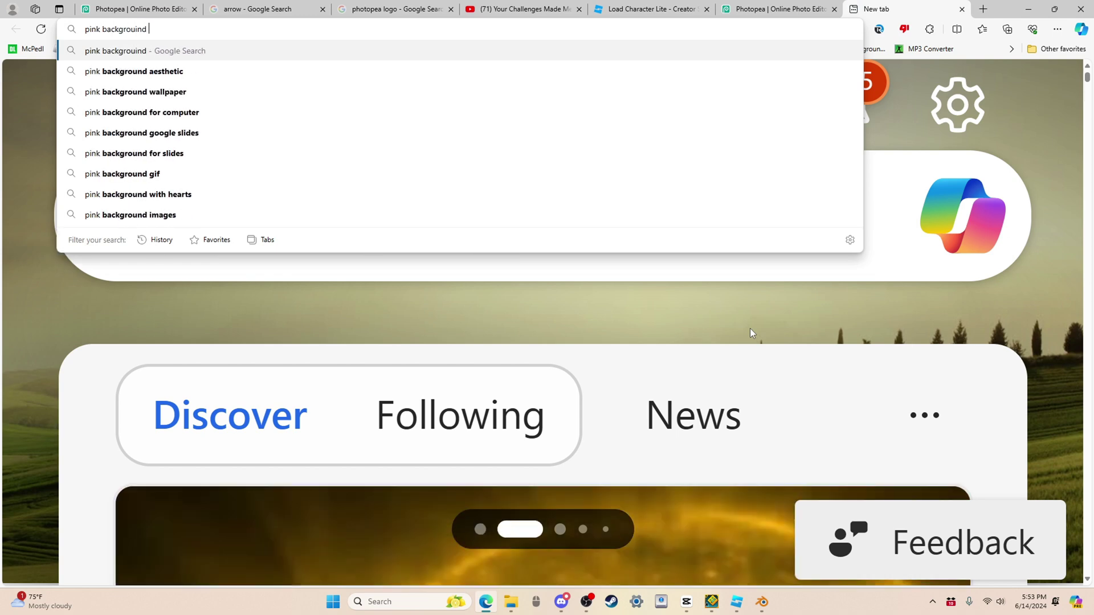
text(pimn)
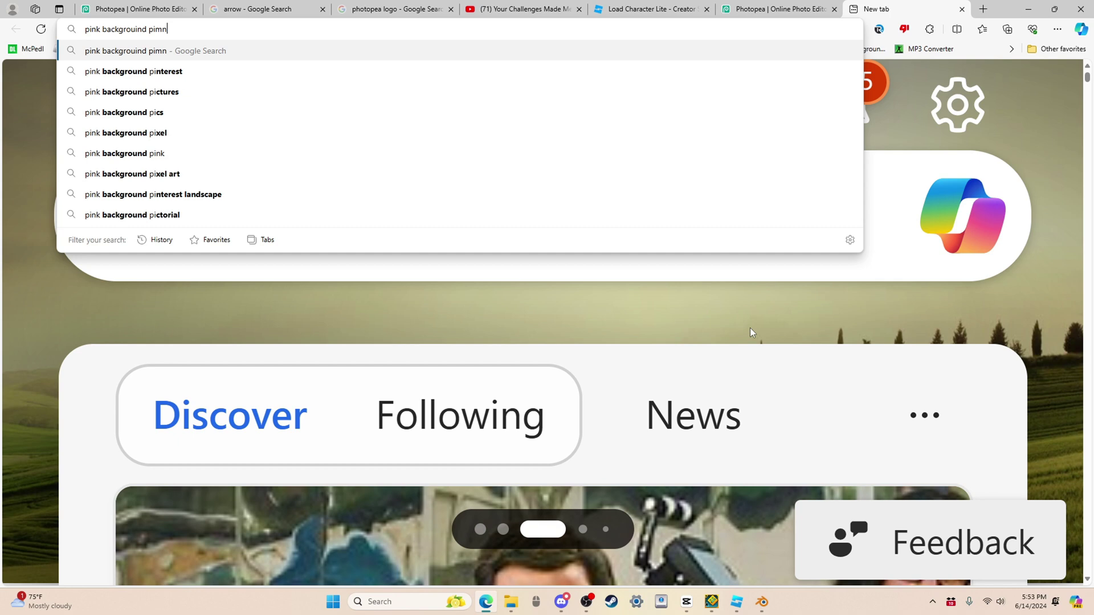
key(Down)
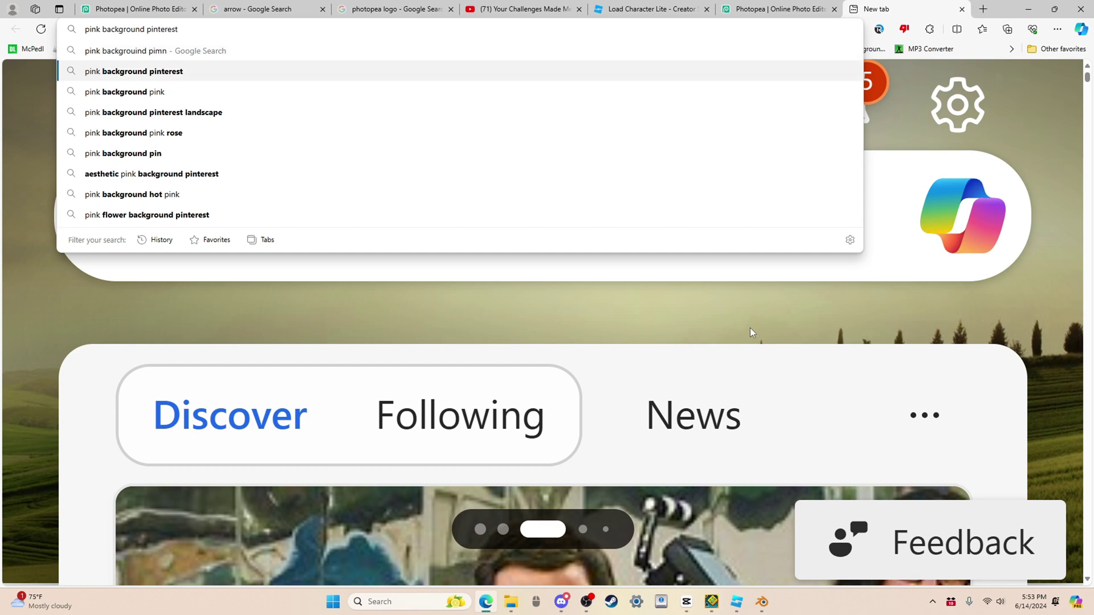
key(Return)
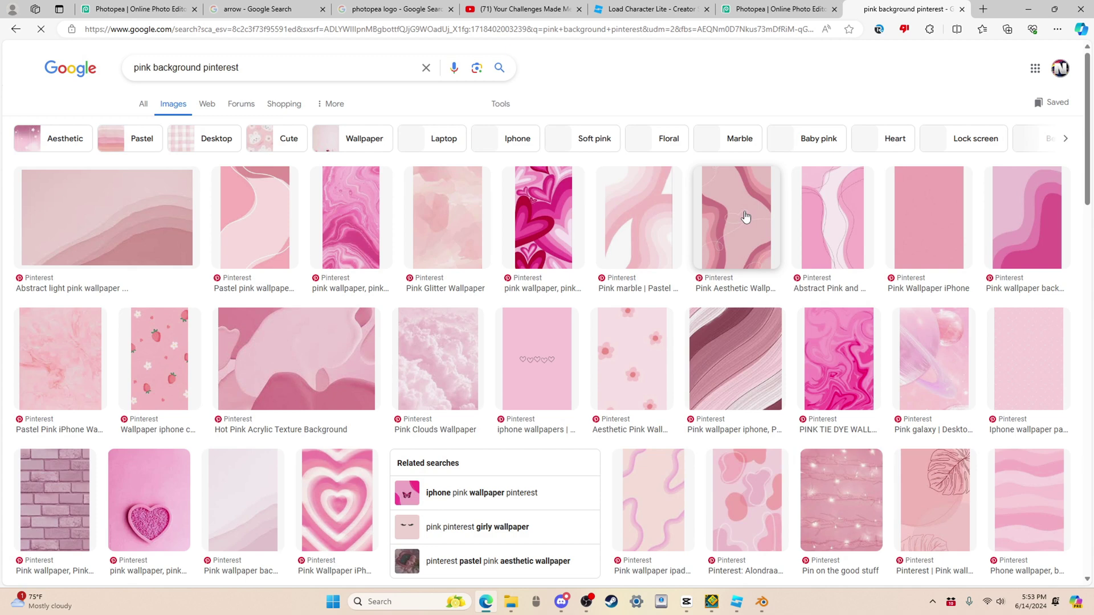
click(745, 217)
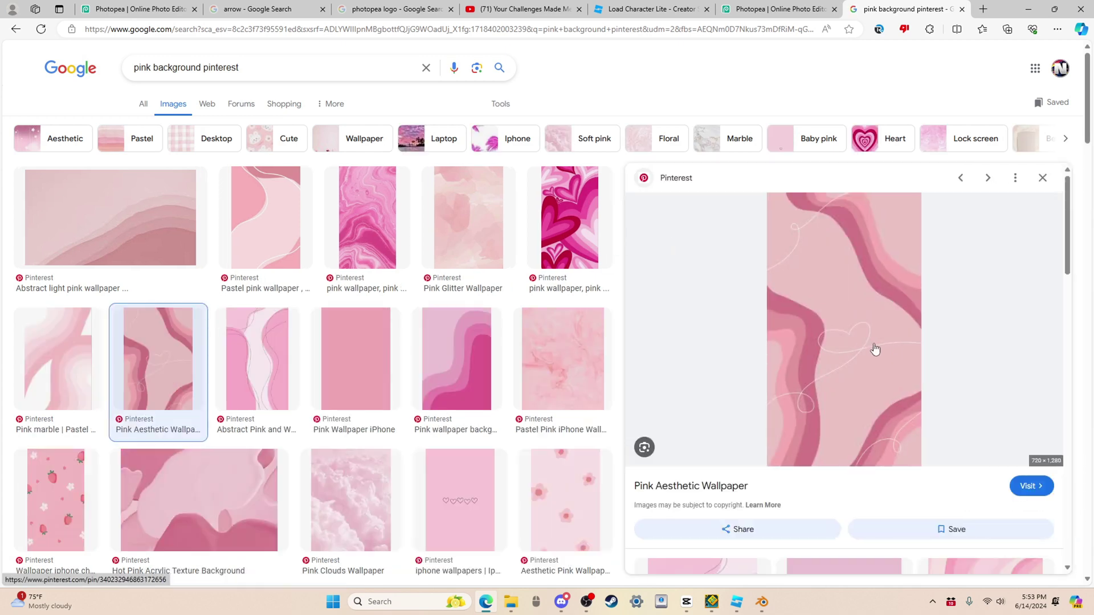
Step: Place the pink wallpaper, scale it to cover the canvas beneath the character, then delete it
drag(872, 329, 485, 329)
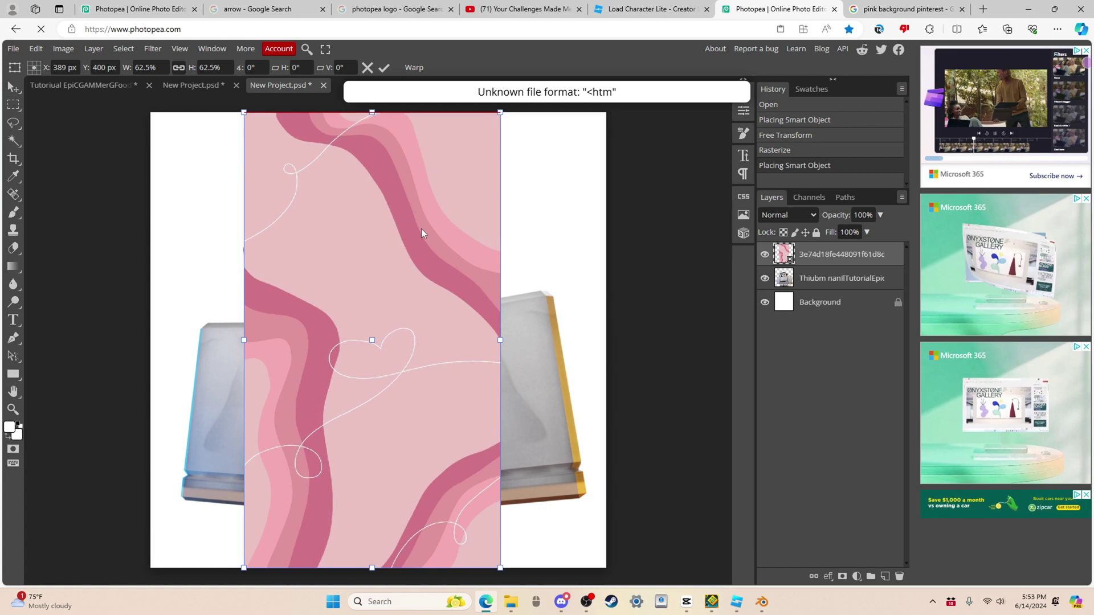
drag(421, 233, 295, 151)
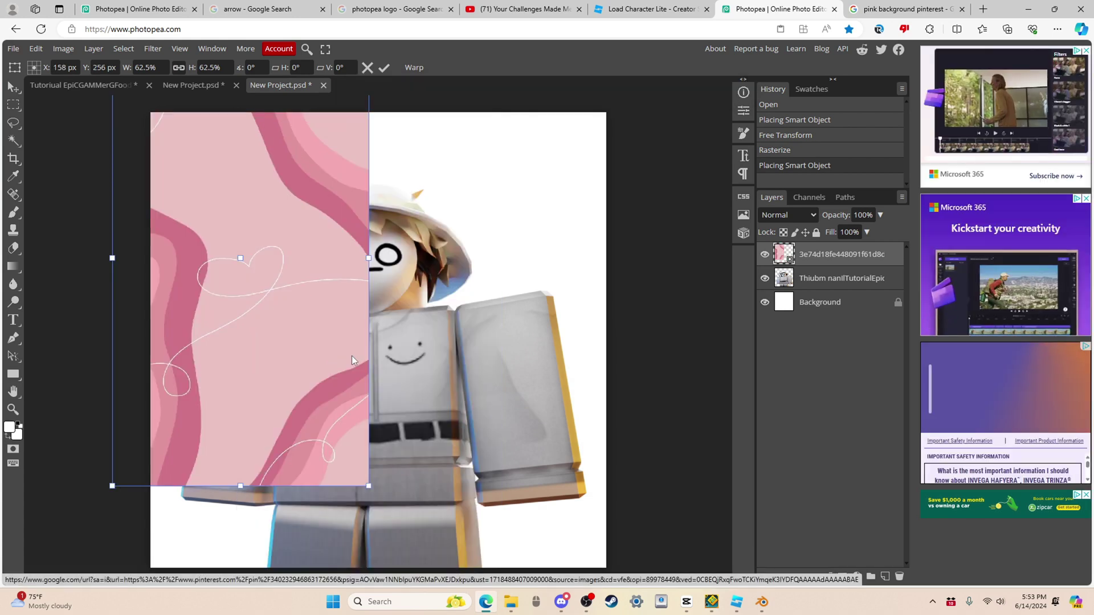
scroll(433, 256, right, 2)
scroll(414, 327, down, 2)
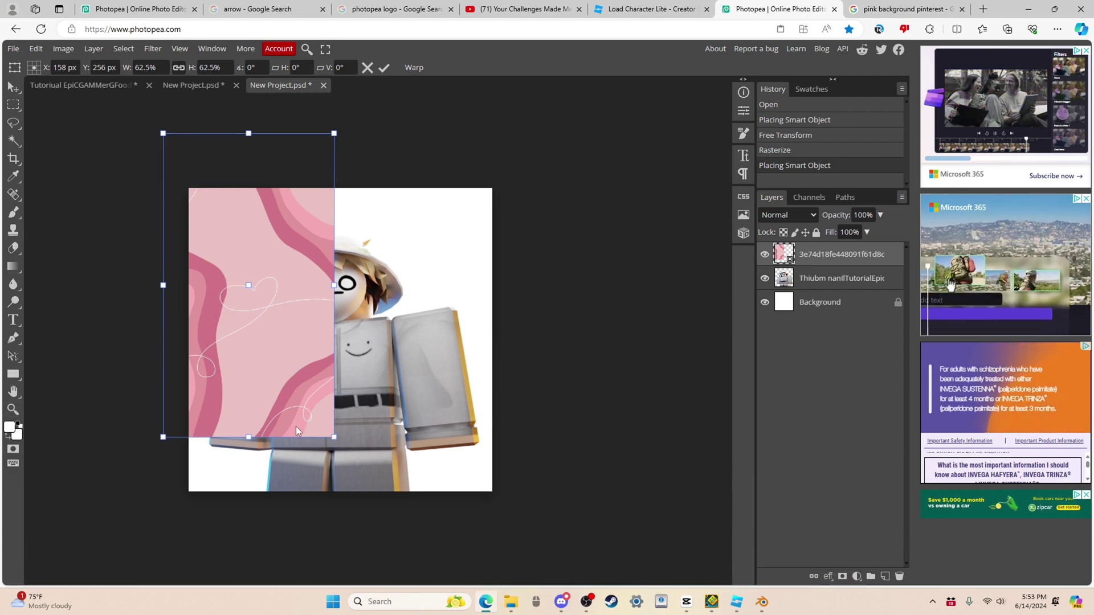
drag(334, 438, 794, 612)
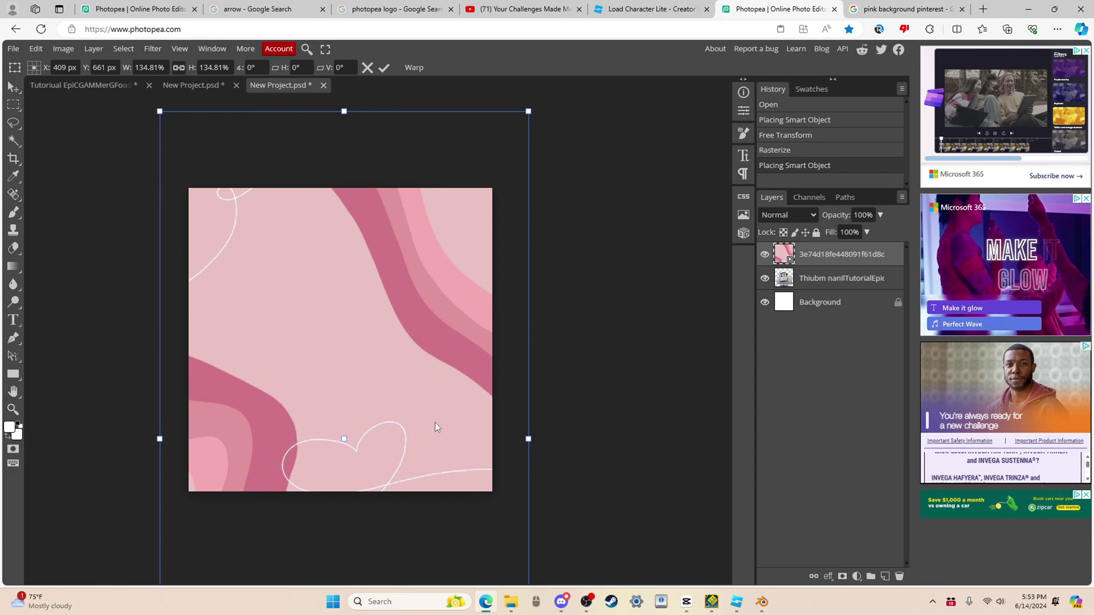
drag(435, 422, 427, 342)
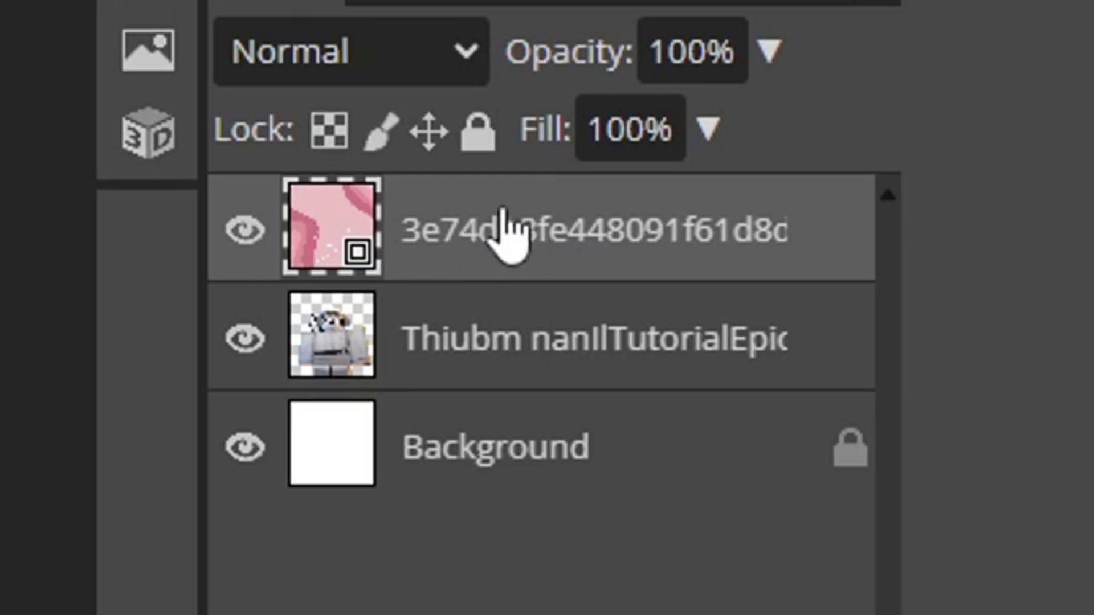
drag(532, 244, 518, 356)
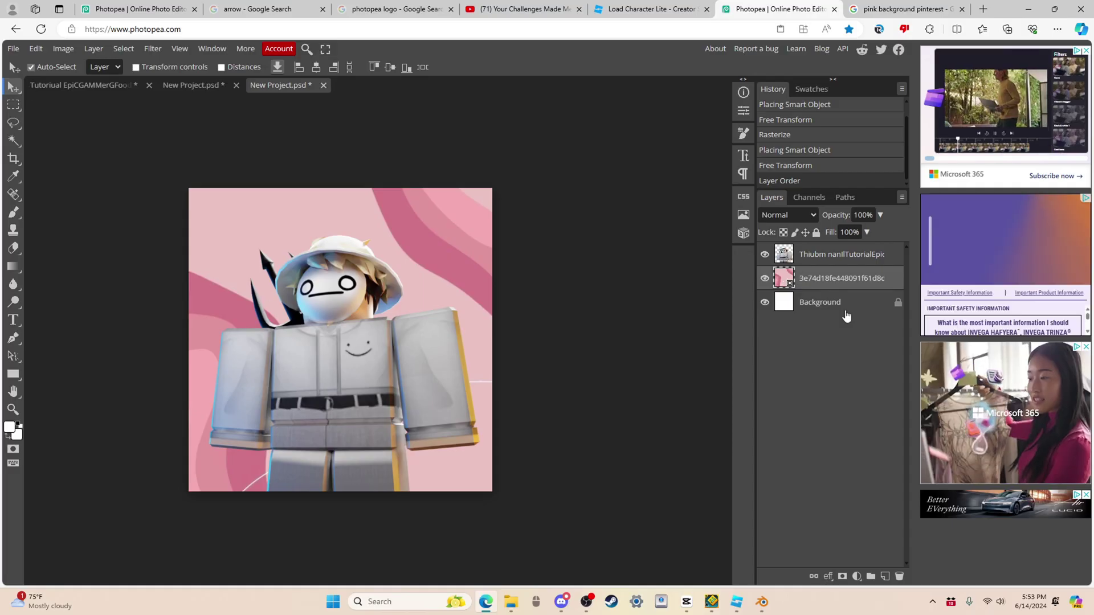
key(Delete)
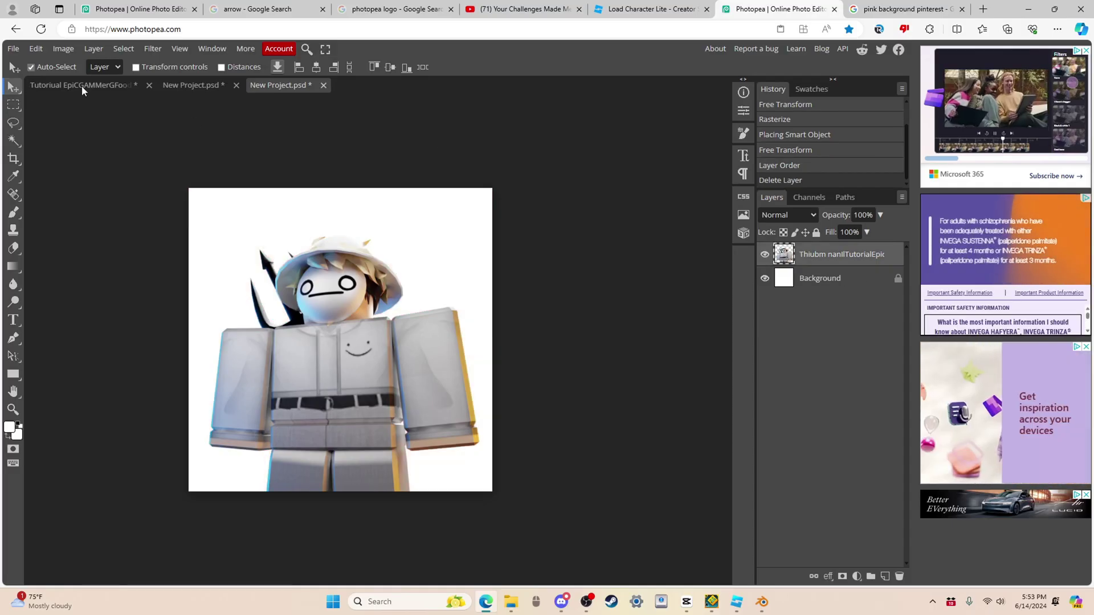
Step: Copy the light-ray overlay layer from the tutorial thumbnail into the new project
click(179, 90)
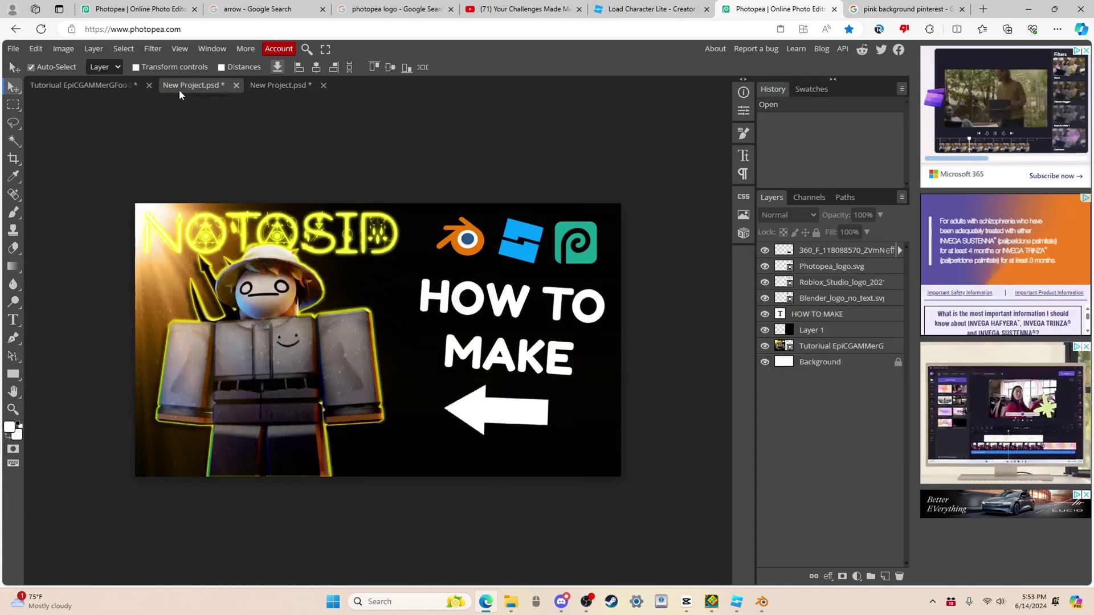
double_click(80, 84)
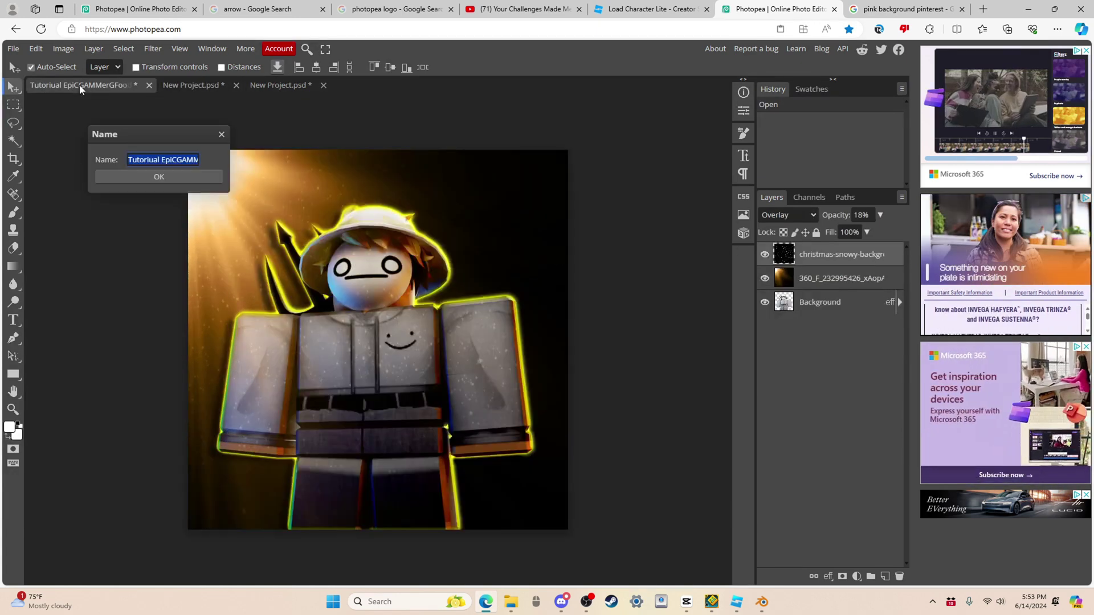
click(221, 134)
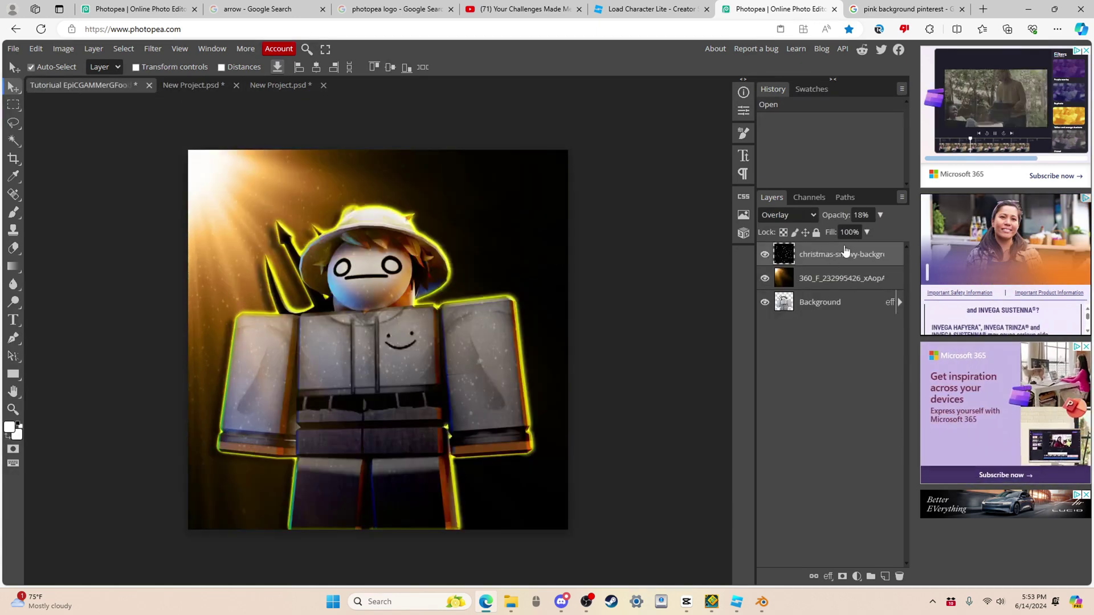
click(833, 278)
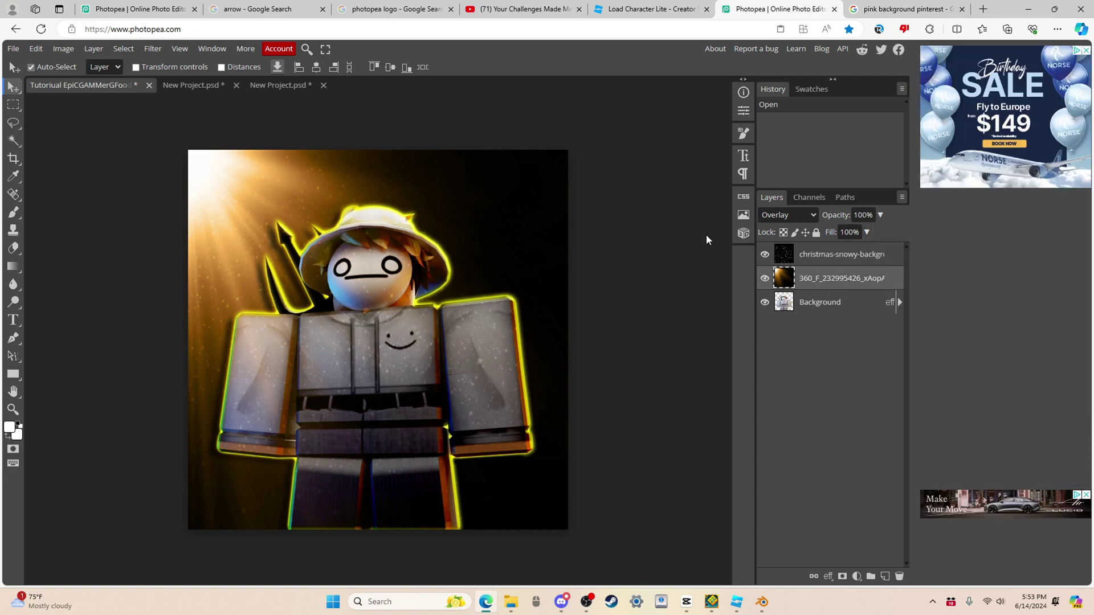
click(272, 85)
drag(271, 85, 274, 87)
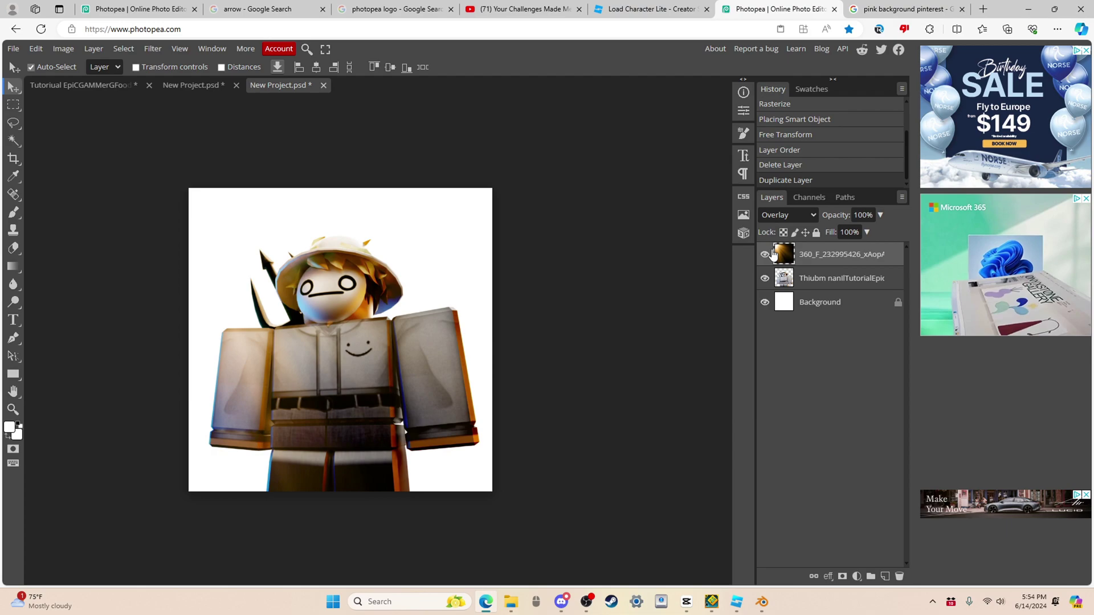
Step: Hide the white Background layer and keep the light rays in Overlay blend mode
click(765, 302)
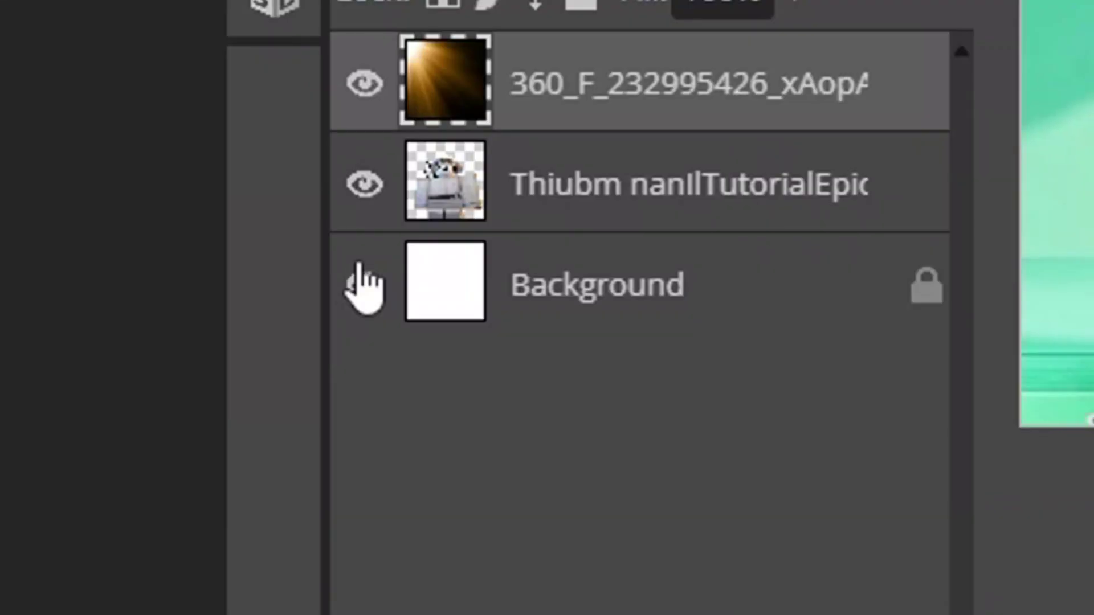
click(764, 302)
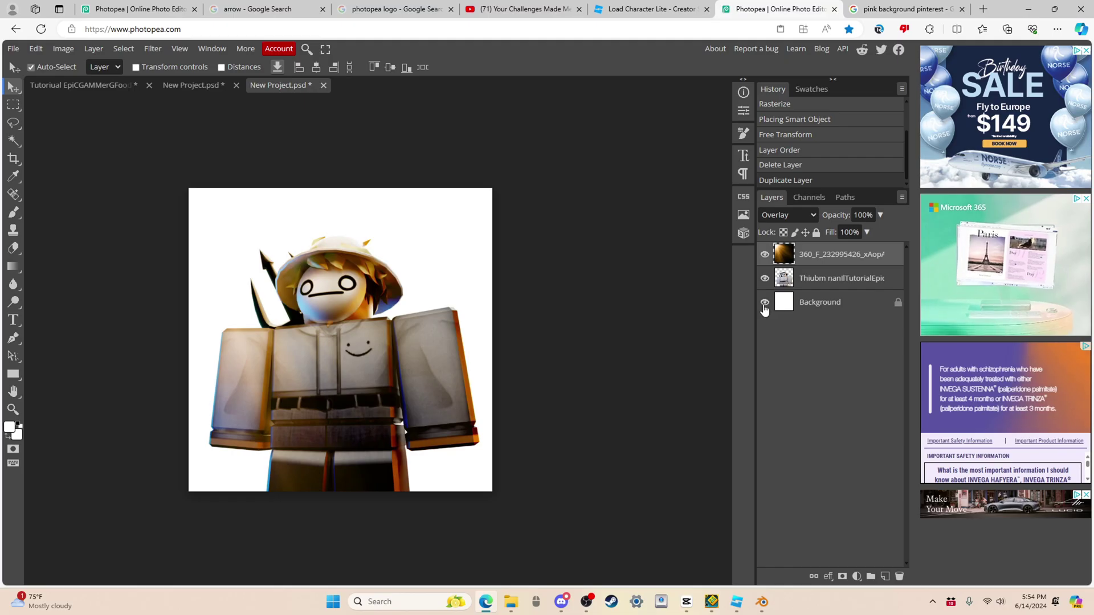
click(765, 302)
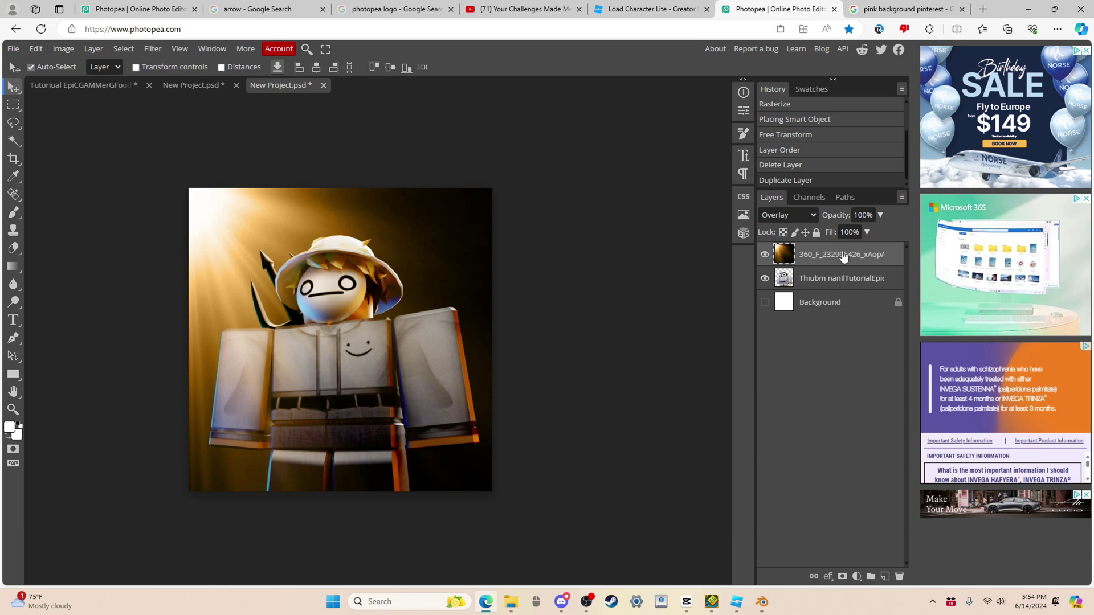
click(792, 216)
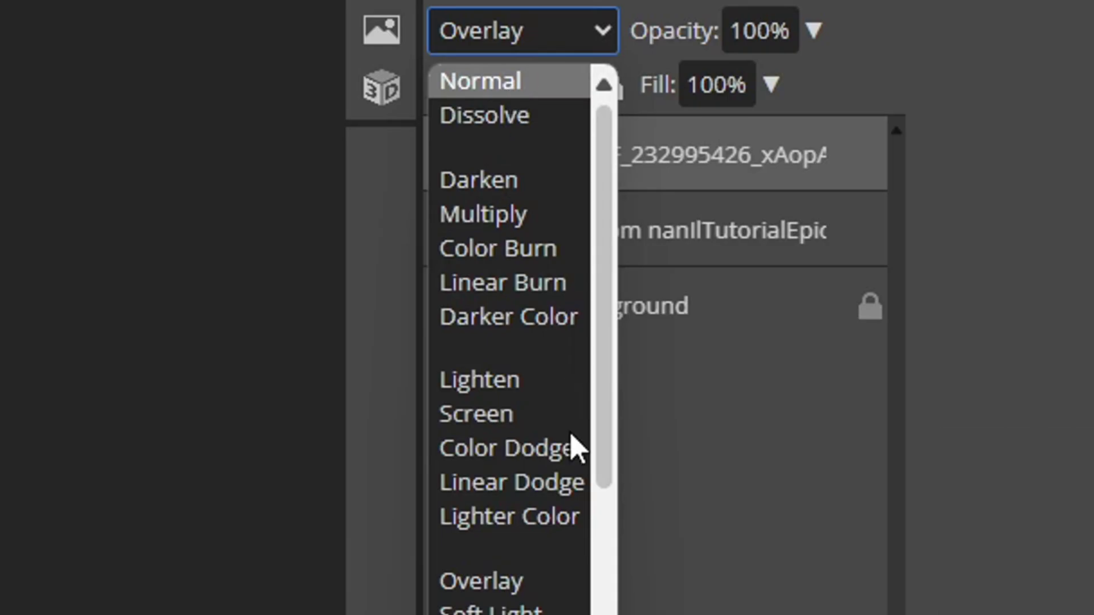
click(491, 578)
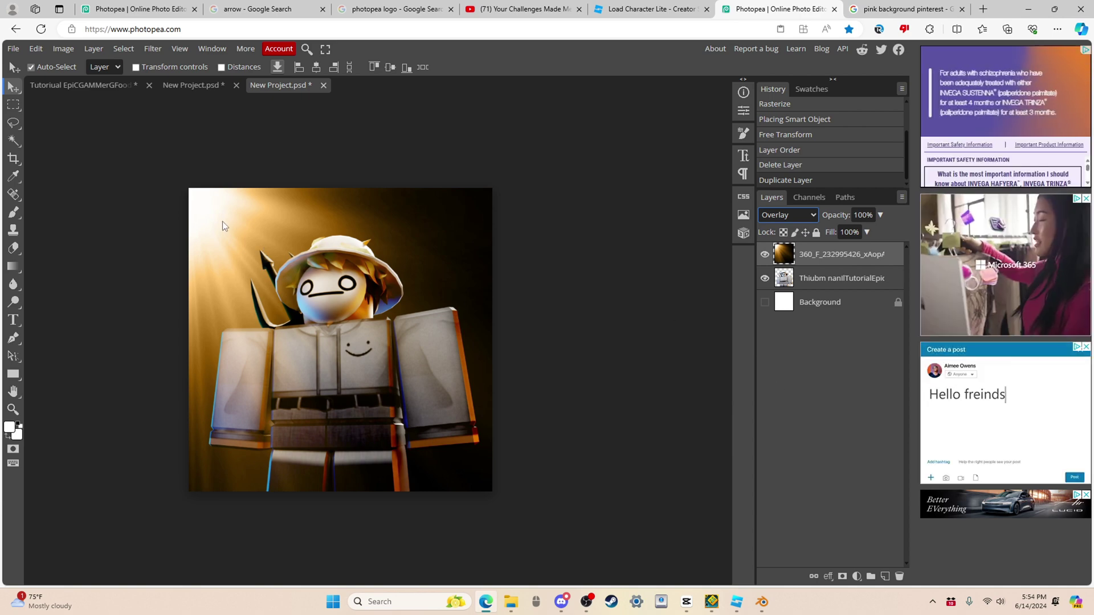
Step: Bring in the snowy overlay layer and lower its opacity to 14%
click(84, 85)
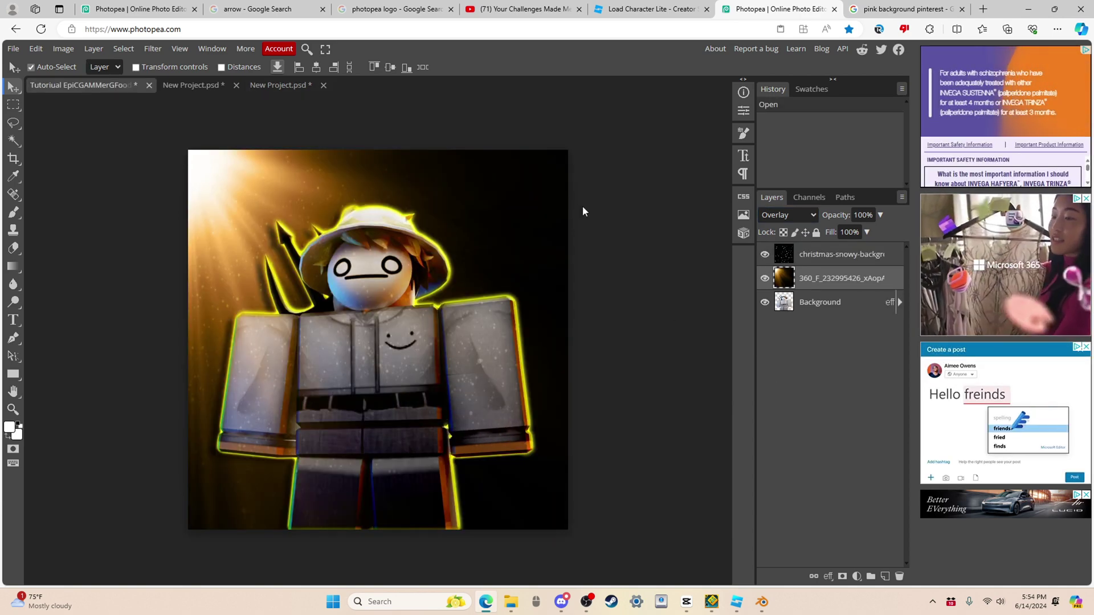
click(571, 210)
click(263, 87)
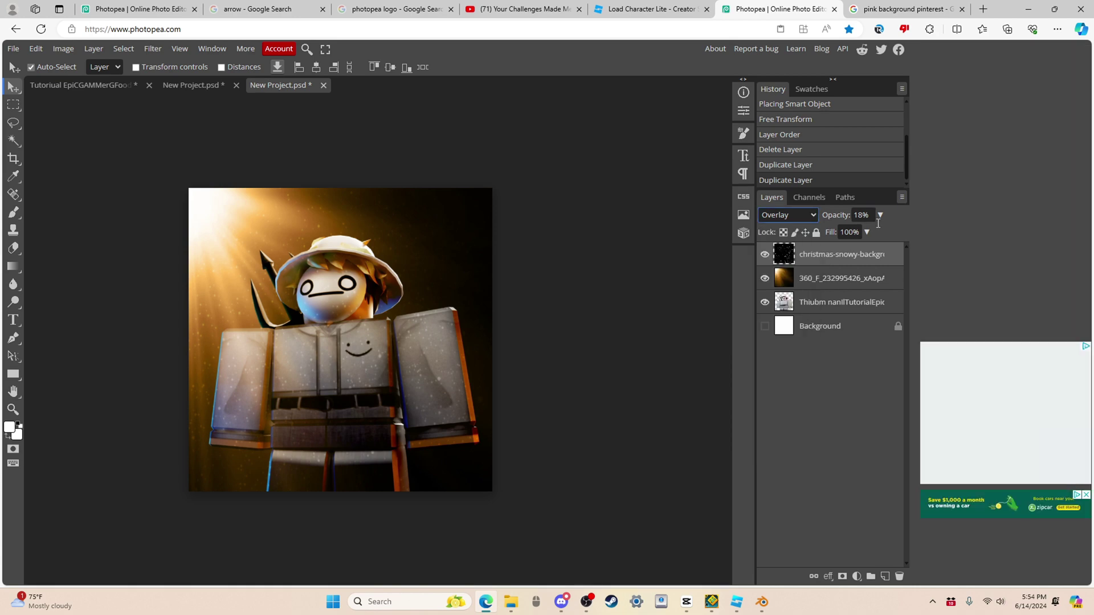
click(880, 216)
drag(856, 235, 833, 281)
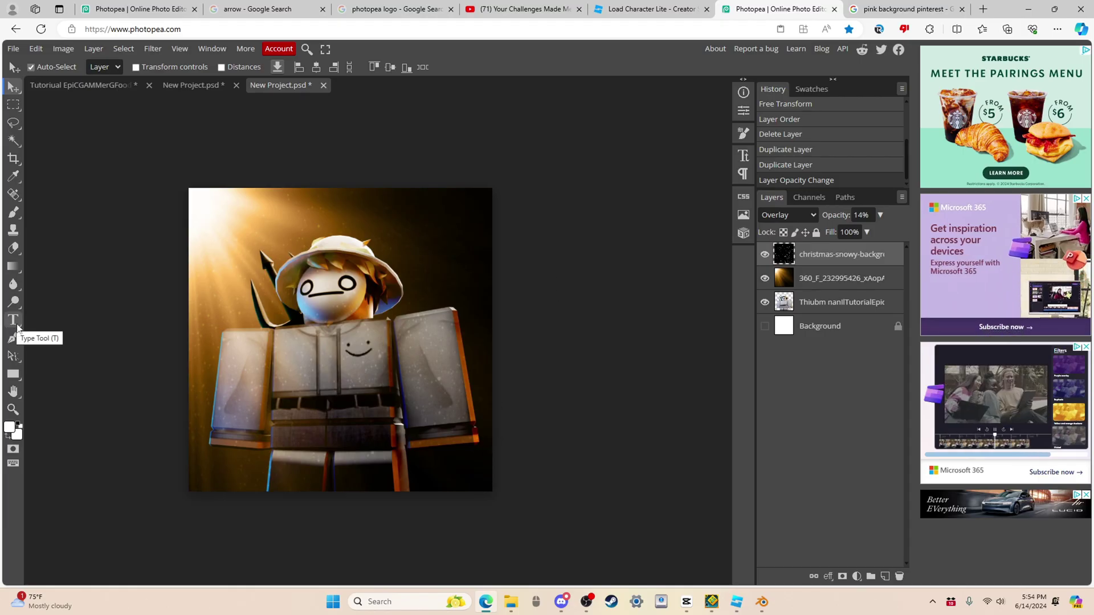
Step: Try scaling up the character layer, undo the resize, and open a new browser tab
click(841, 304)
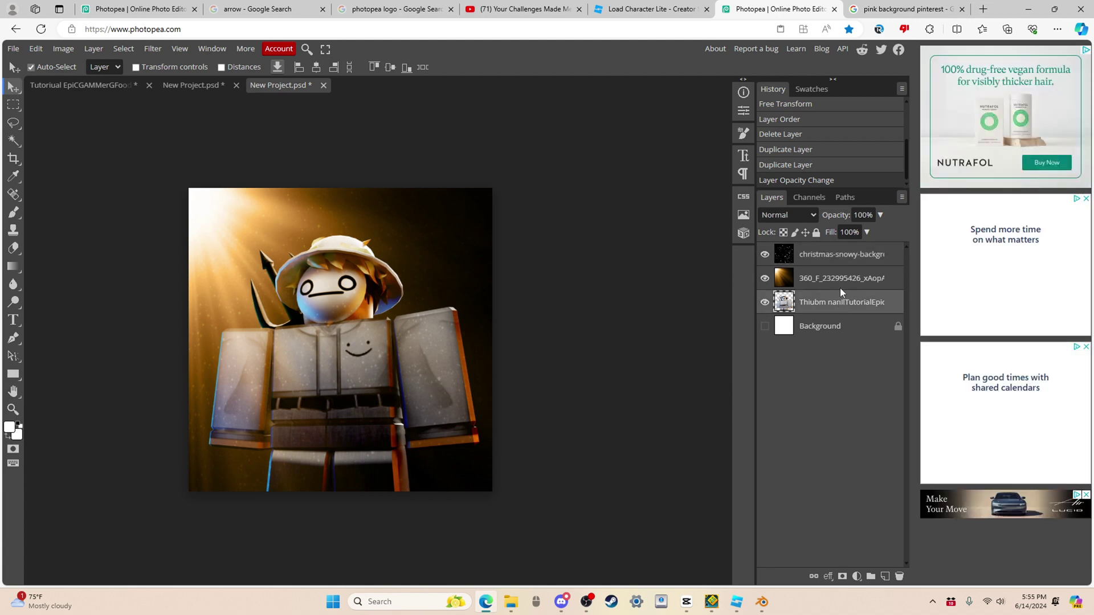
key(ctrl+t)
drag(344, 235, 336, 200)
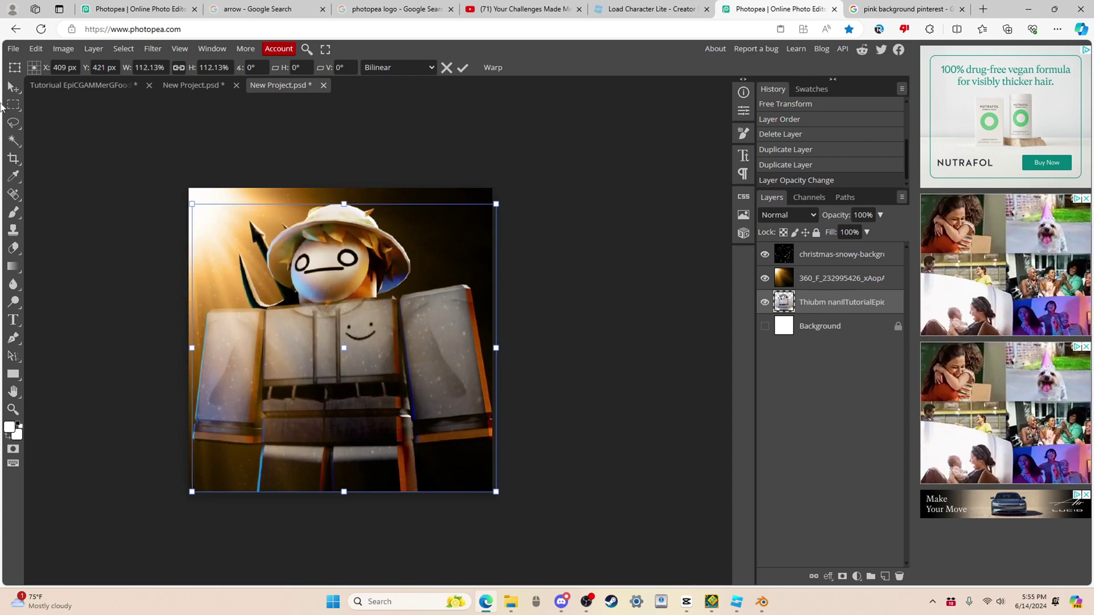
key(Return)
key(ctrl+z)
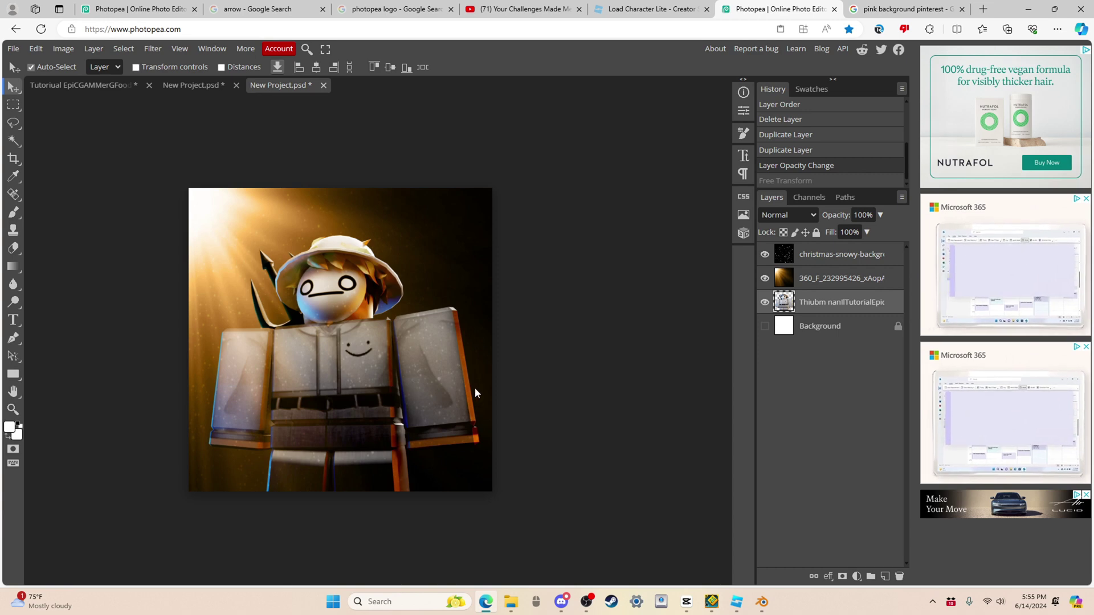
key(ctrl+t)
Step: Go to DaFont's new fonts page and preview the fonts with the text NotOsid
text(daf)
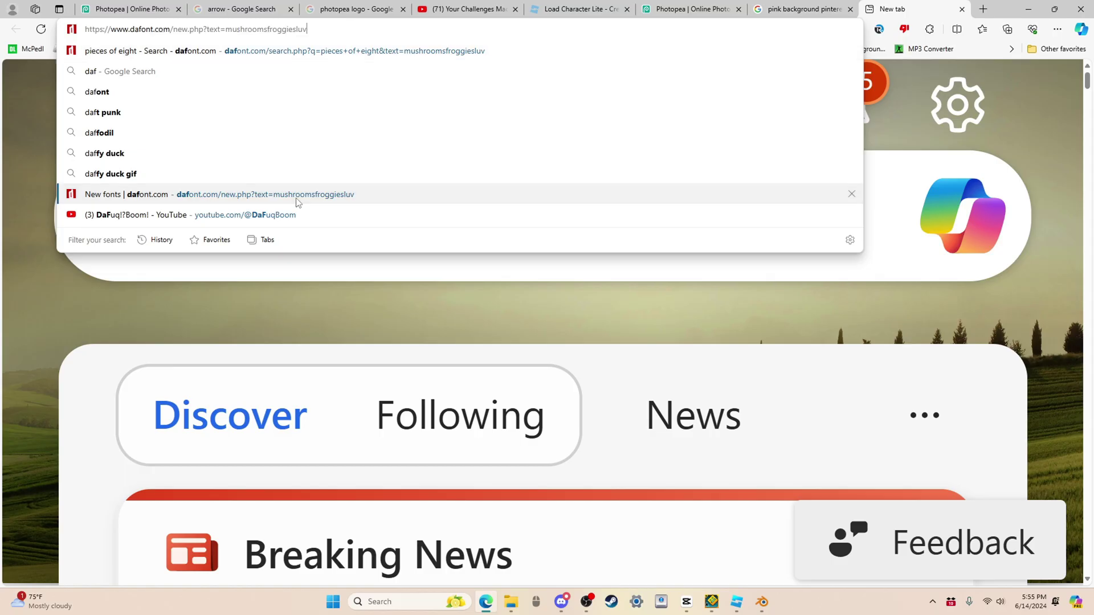
click(684, 263)
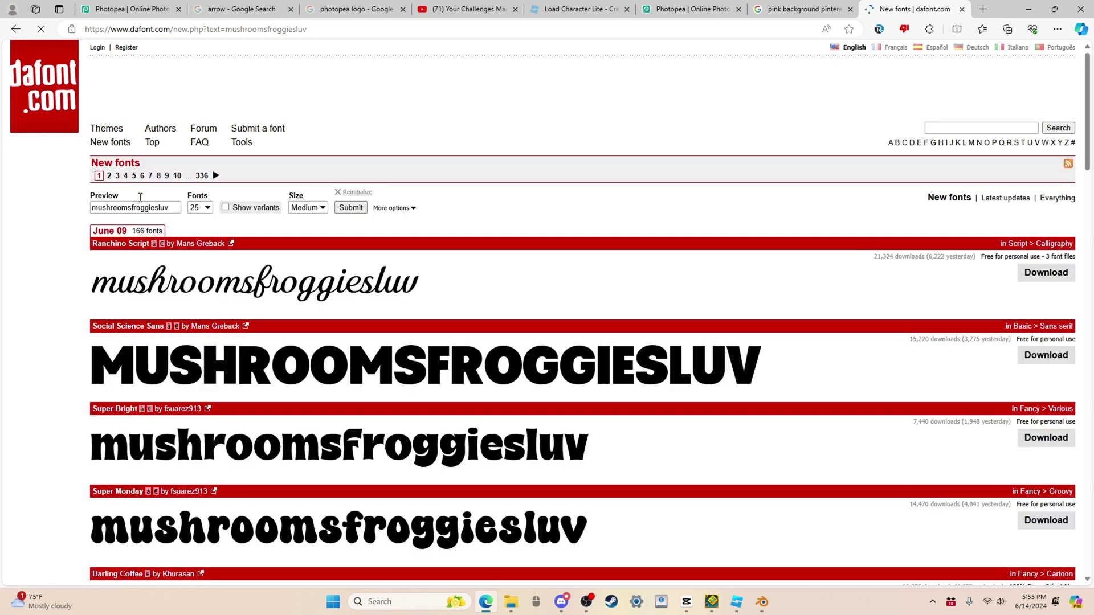
double_click(149, 206)
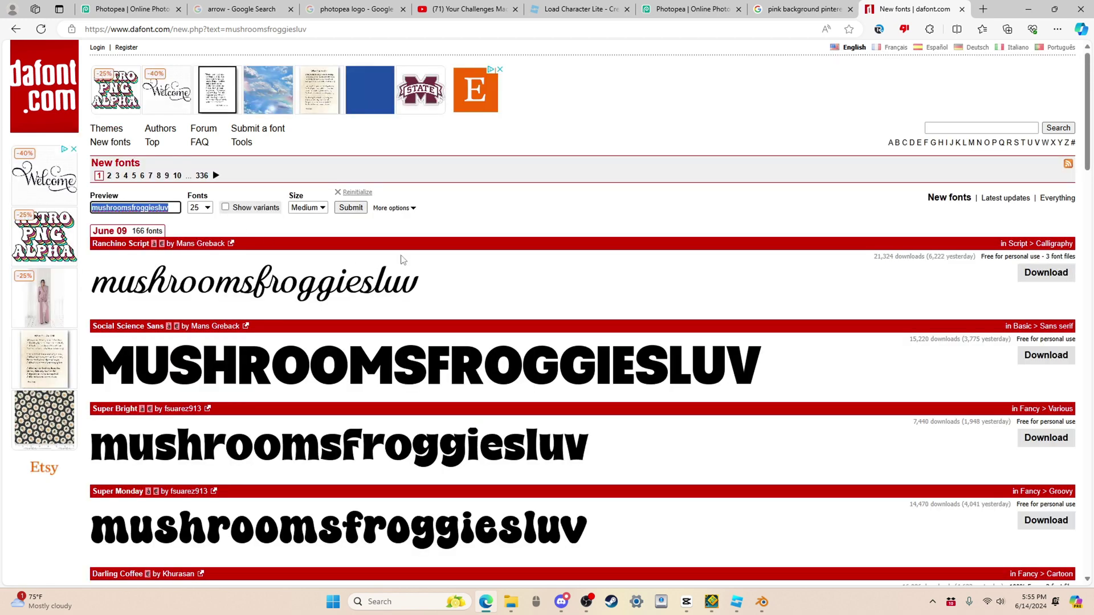
text(N)
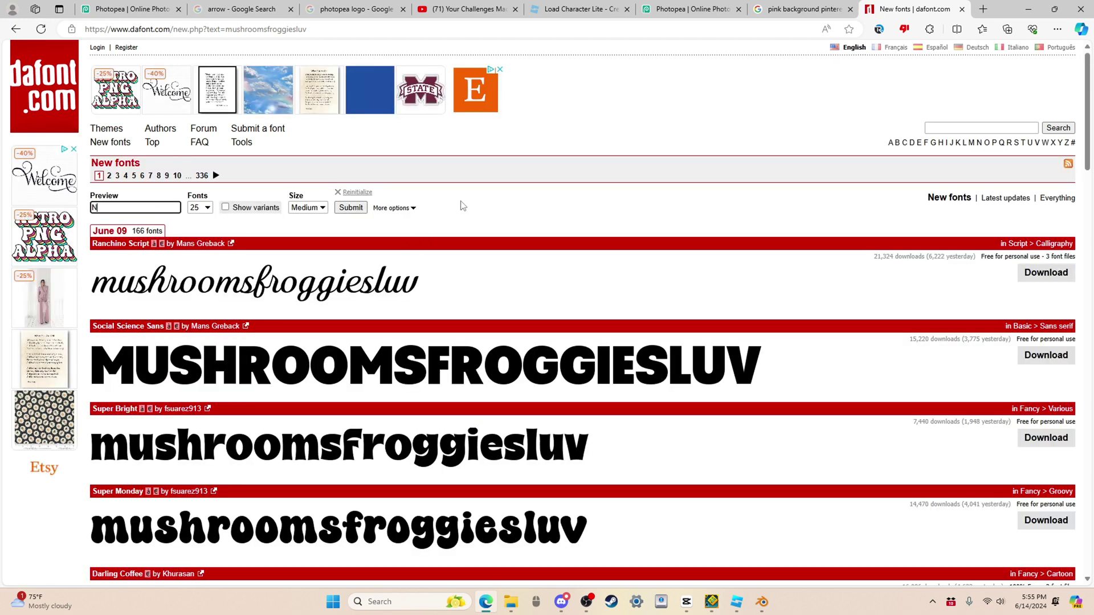
text(otOsid)
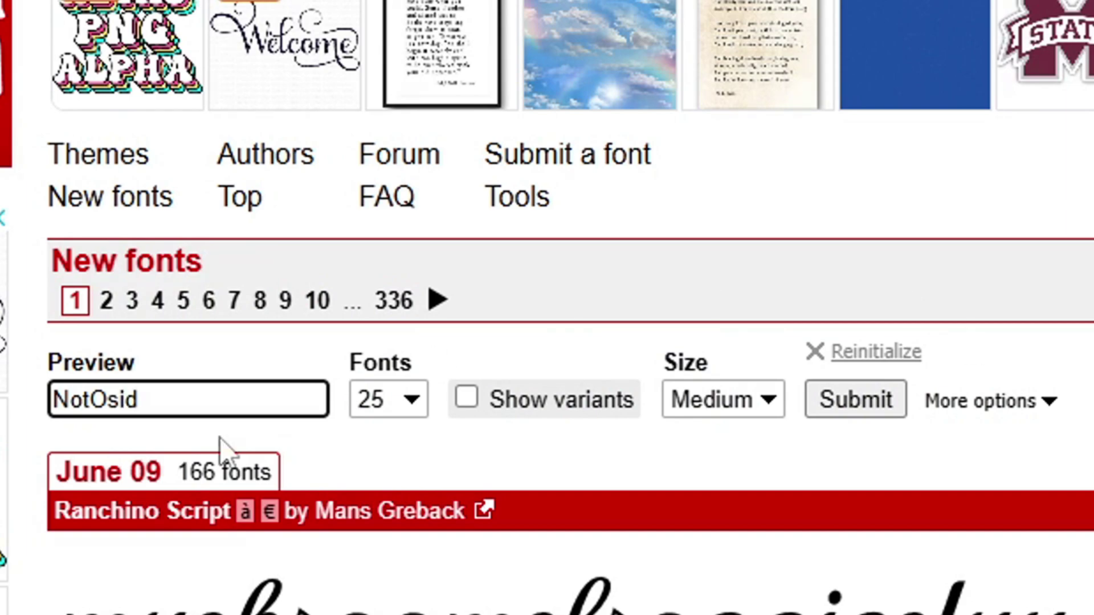
click(883, 410)
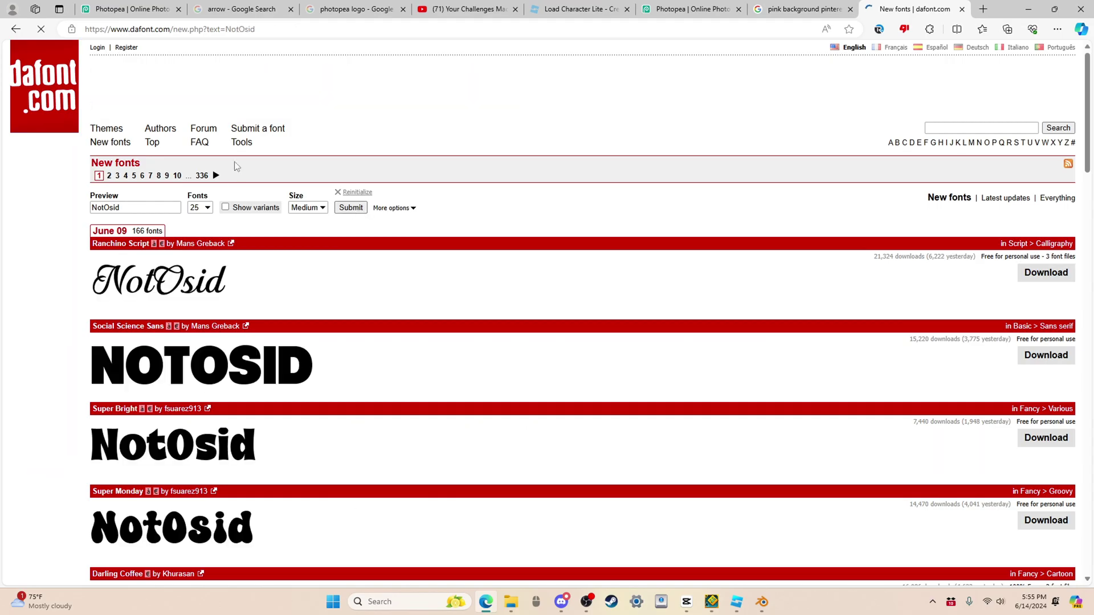
Step: Browse to page 2 of the new fonts and scroll down to the Recorded font
scroll(317, 382, down, 1)
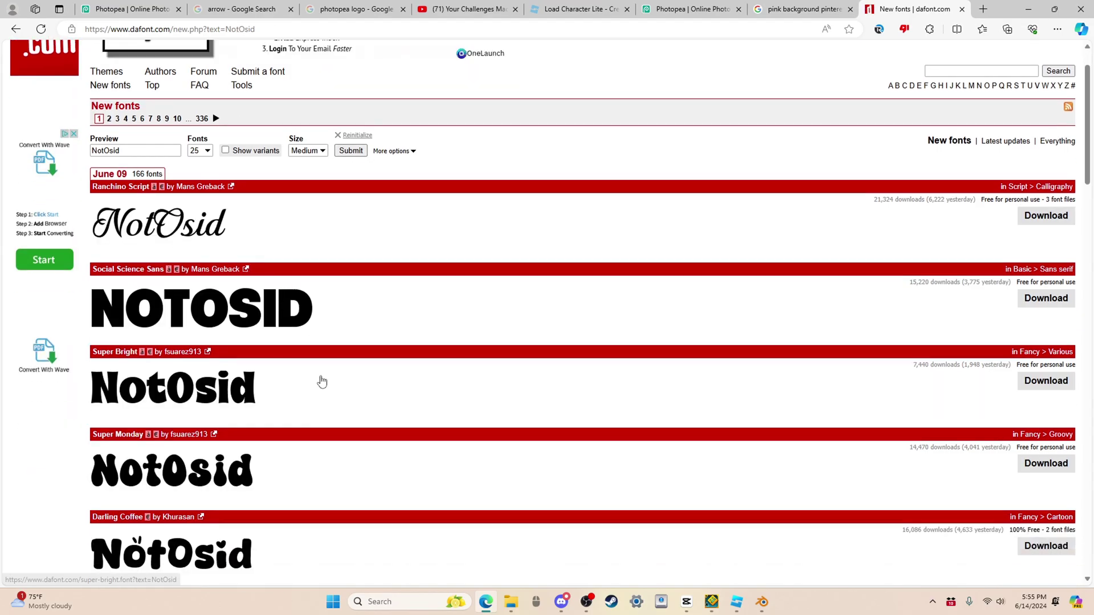
scroll(310, 334, down, 11)
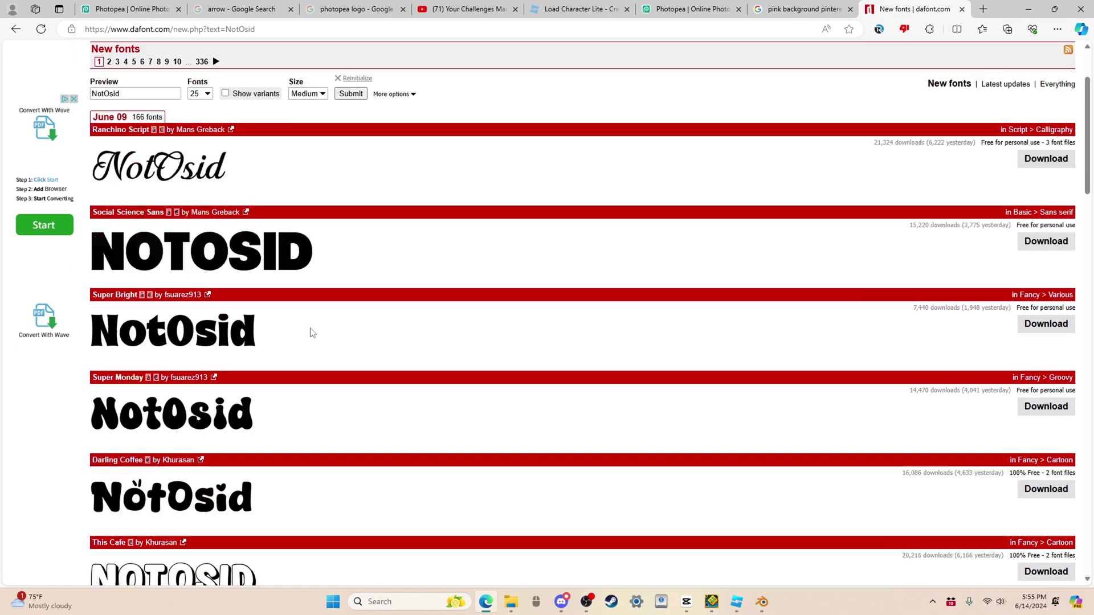
scroll(430, 379, down, 15)
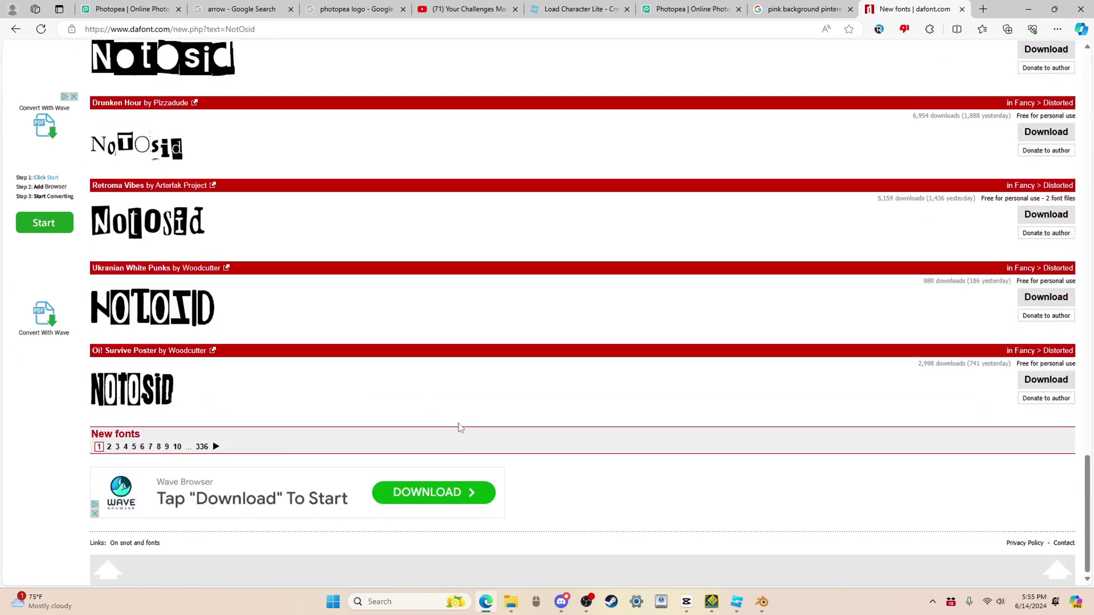
click(216, 448)
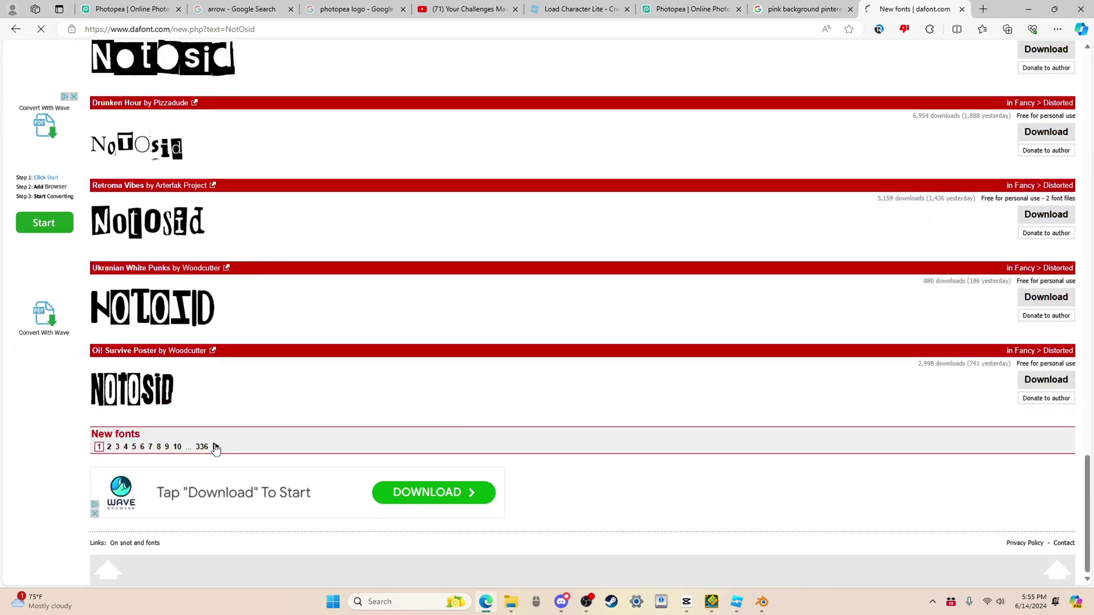
scroll(263, 359, down, 20)
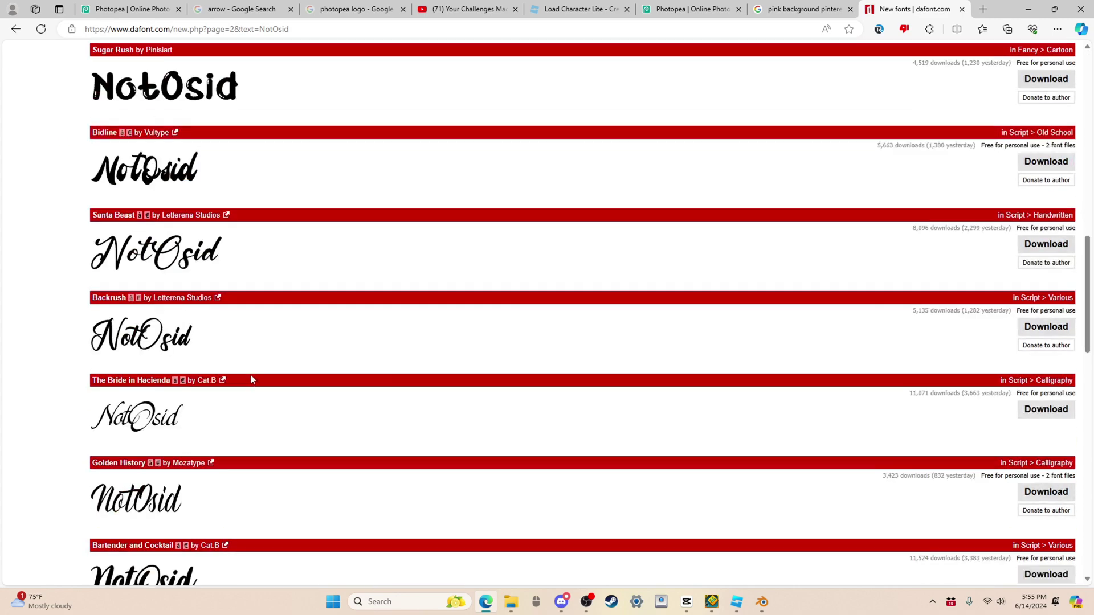
scroll(241, 385, down, 8)
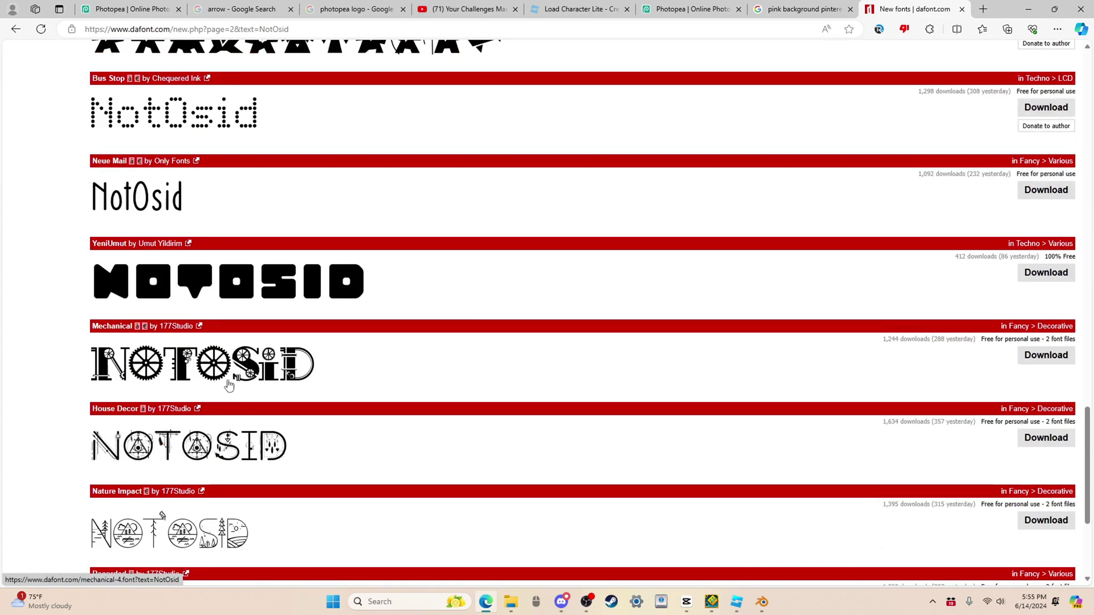
scroll(228, 455, down, 4)
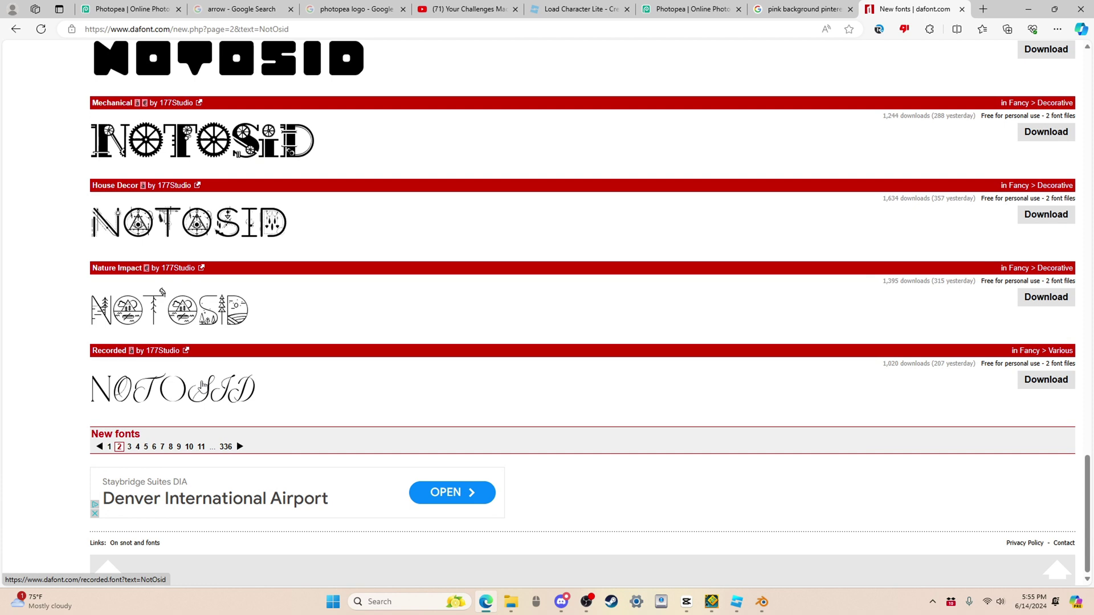
Step: Download recorded.zip and install Recorded Demo.otf through Font Viewer
click(1050, 386)
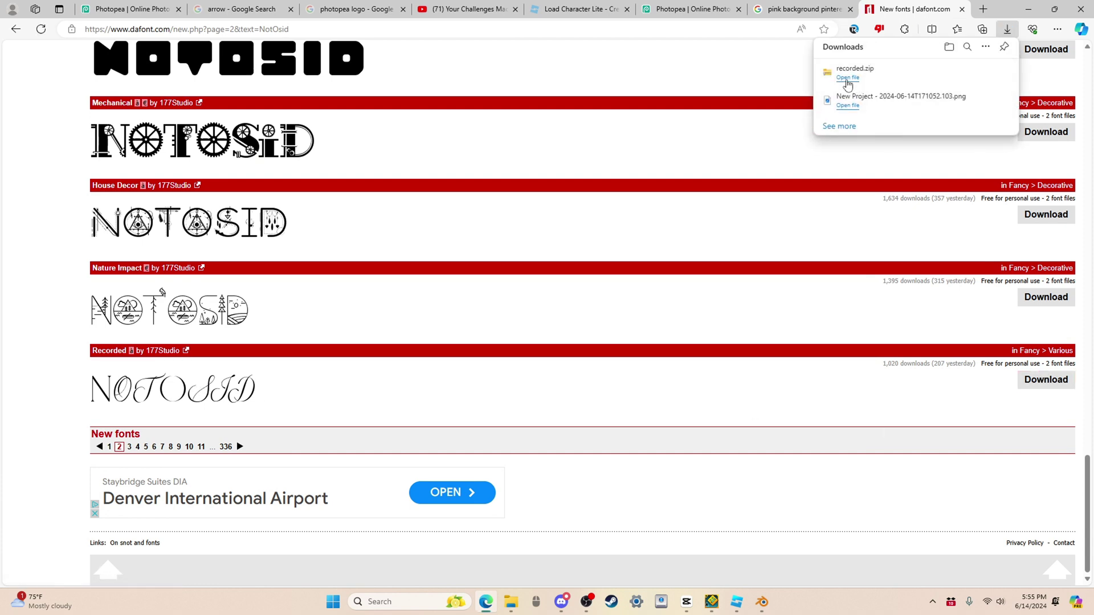
click(847, 82)
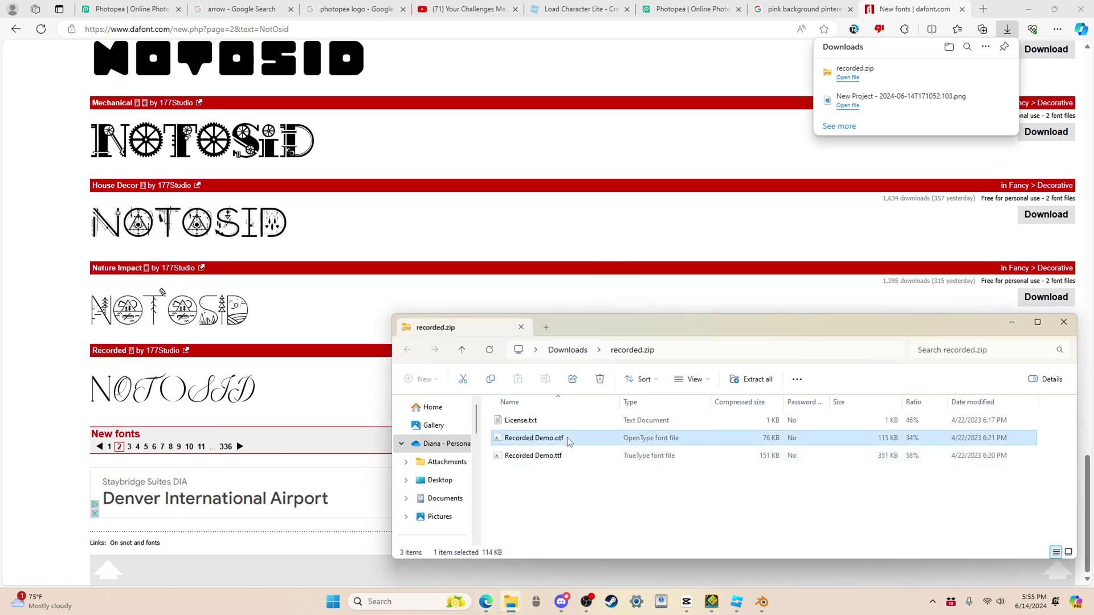
double_click(568, 439)
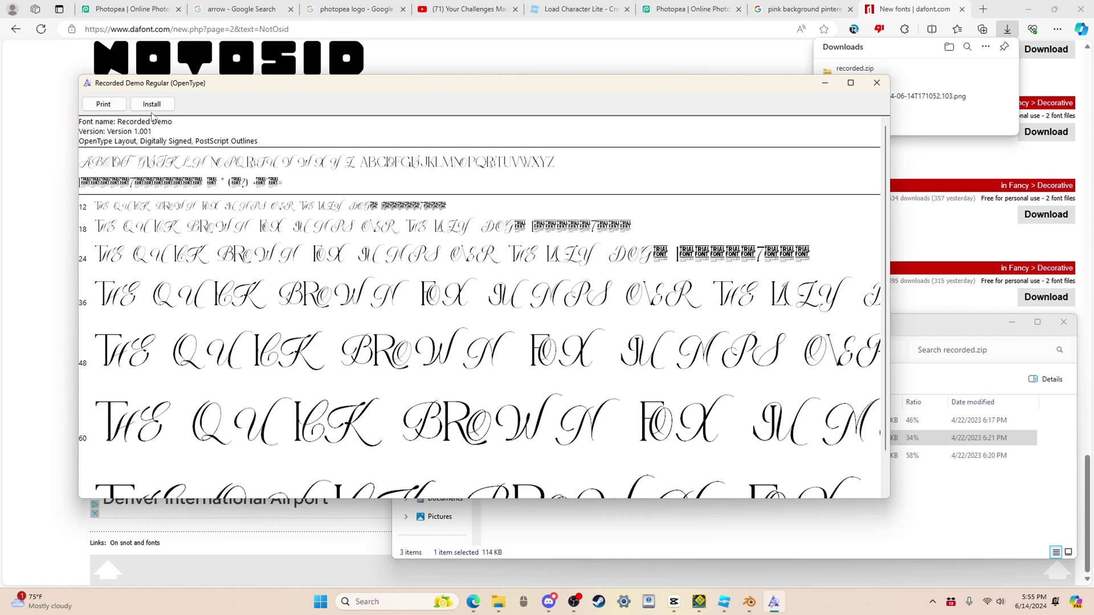
click(152, 104)
Step: Back in Photopea, start a new text layer near the canvas top-left
click(690, 9)
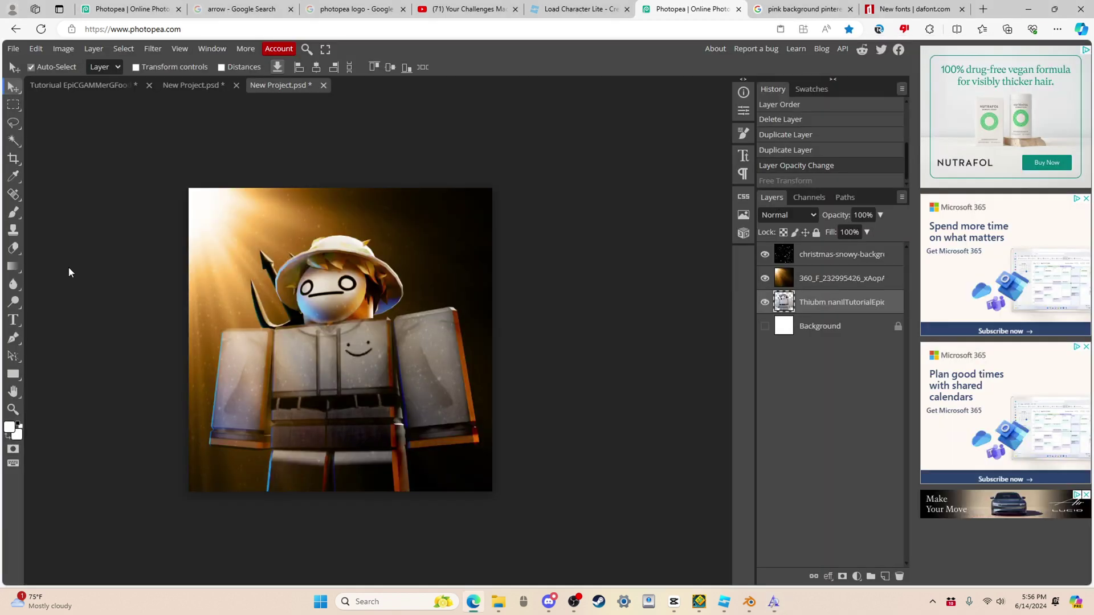
click(12, 320)
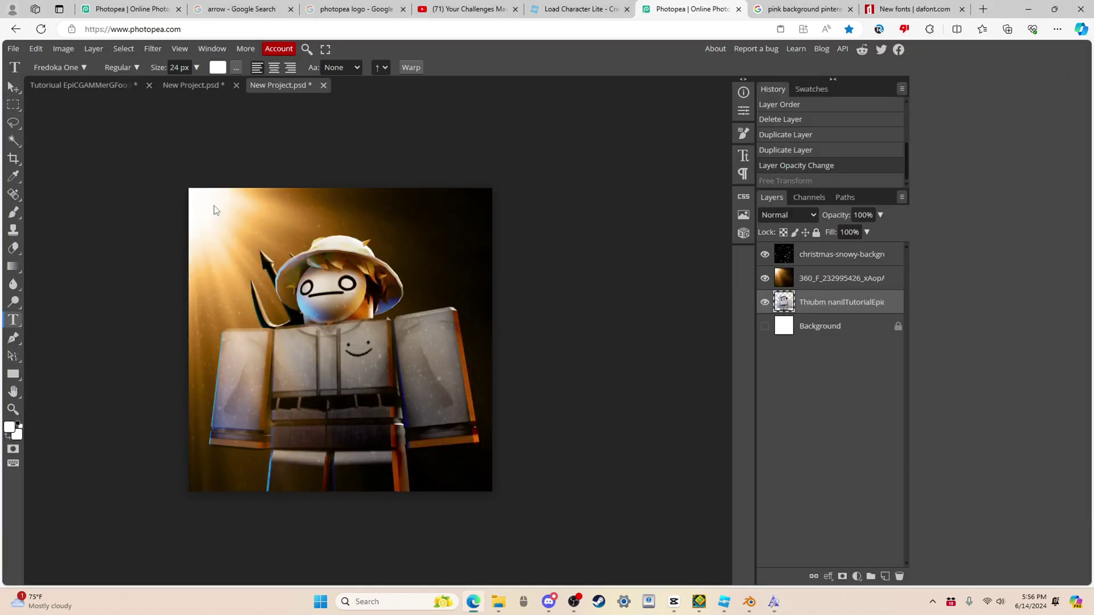
click(214, 207)
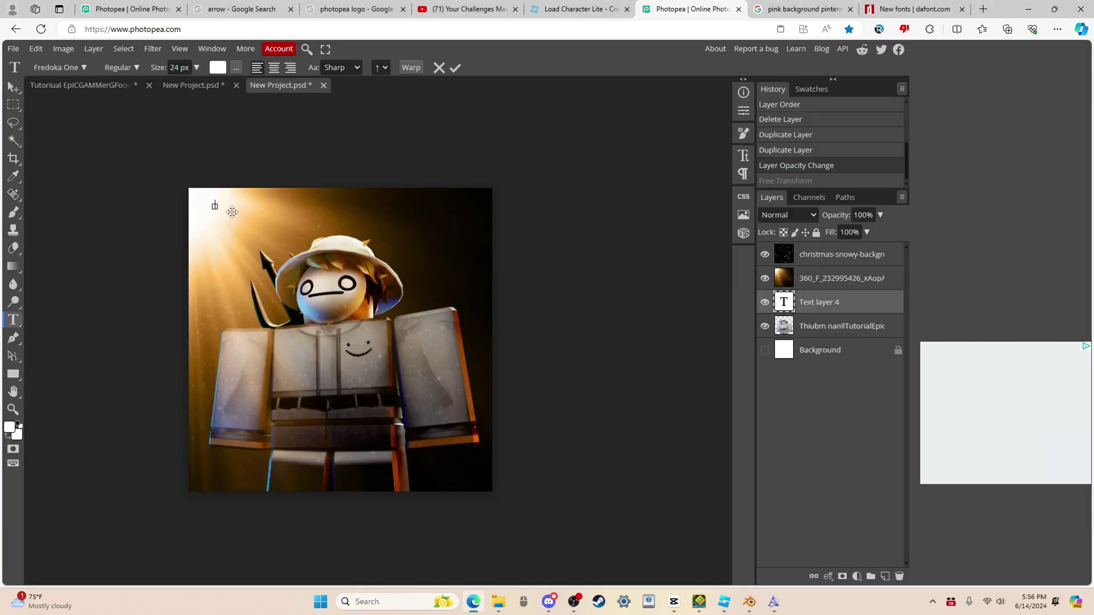
Step: Load the font file recorded.zip from the Downloads folder
click(59, 67)
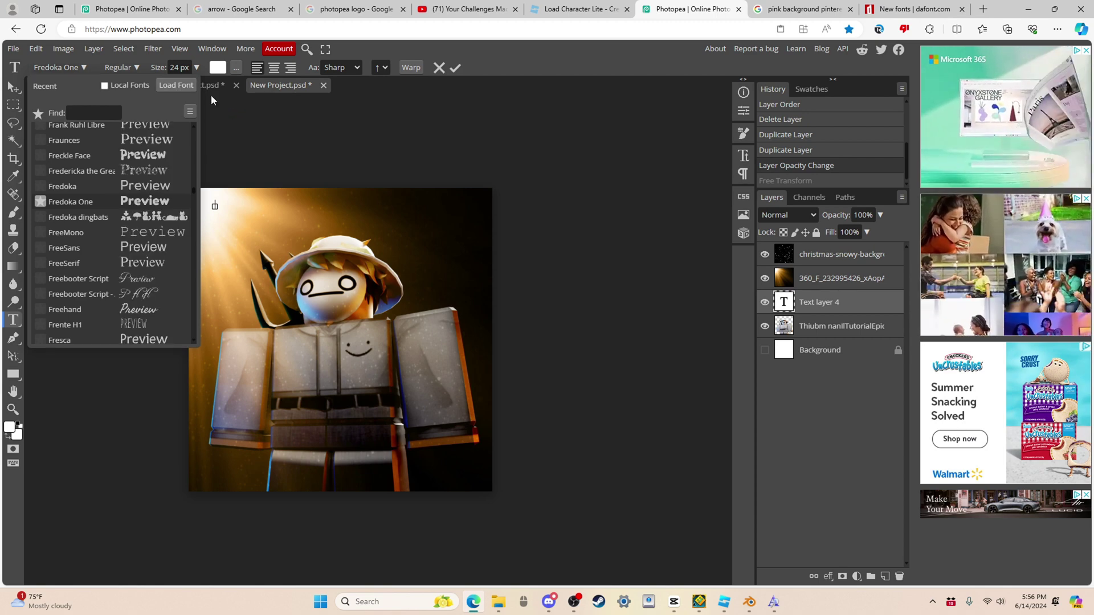
click(176, 85)
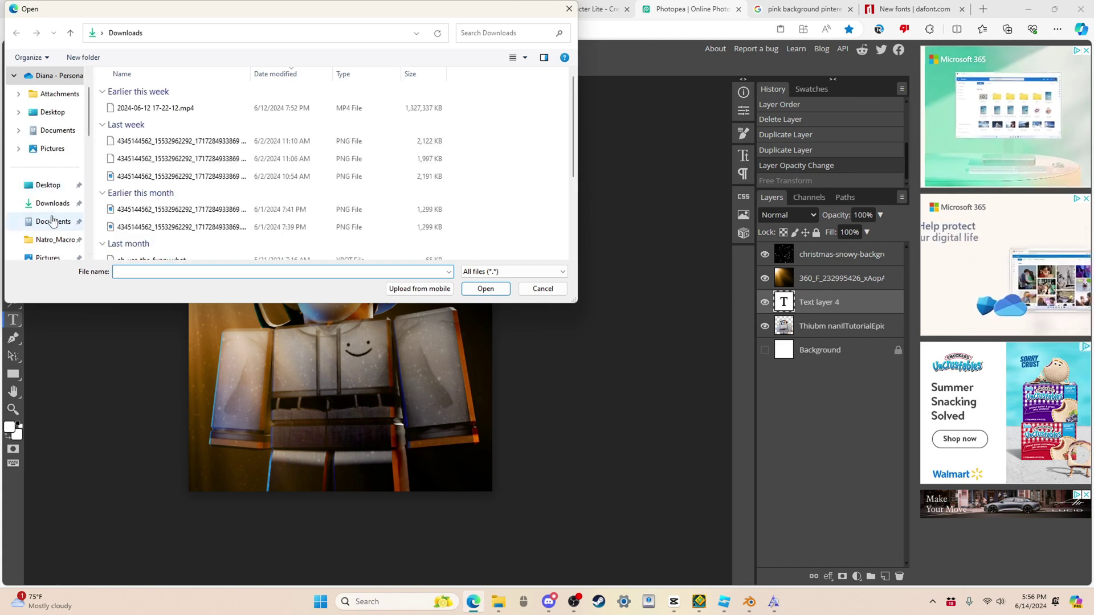
click(49, 211)
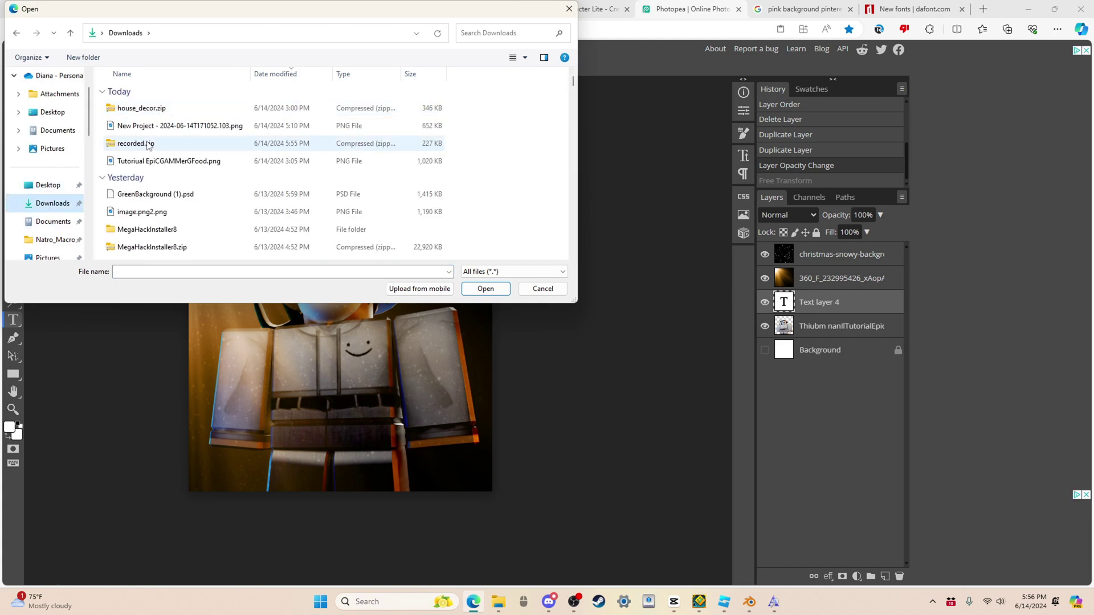
double_click(135, 144)
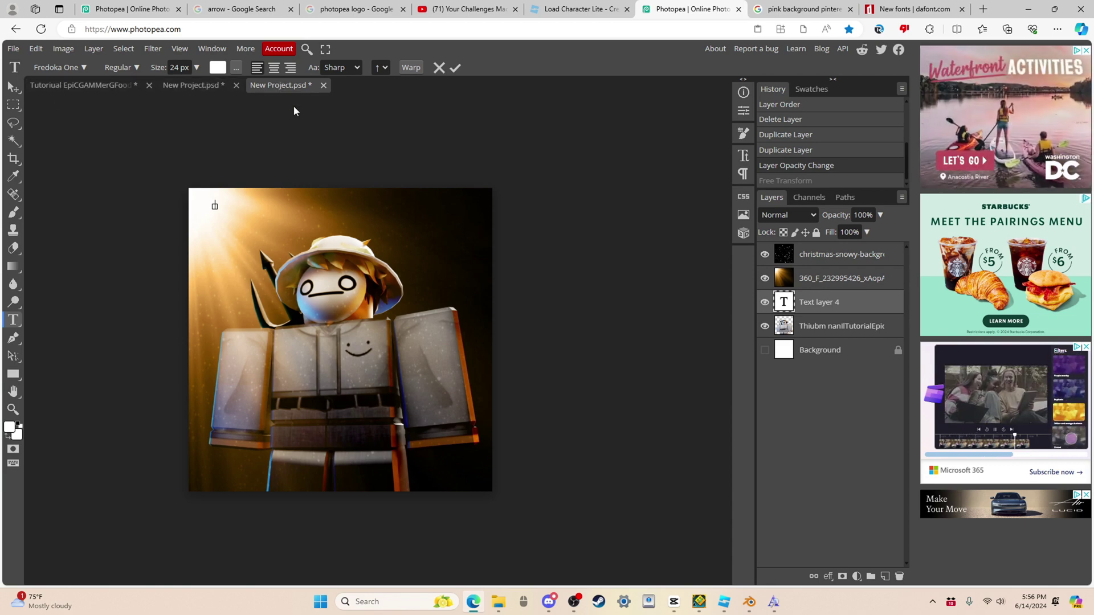
Step: Search the font list for 'reco' and set the text font to Recorded Demo
click(64, 68)
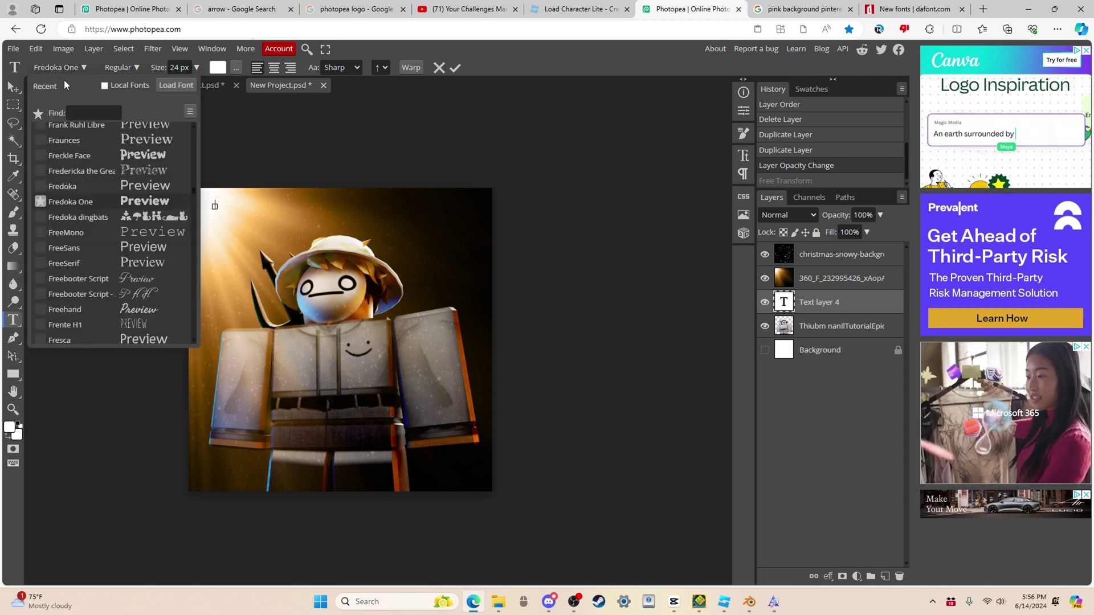
click(92, 113)
text(rec)
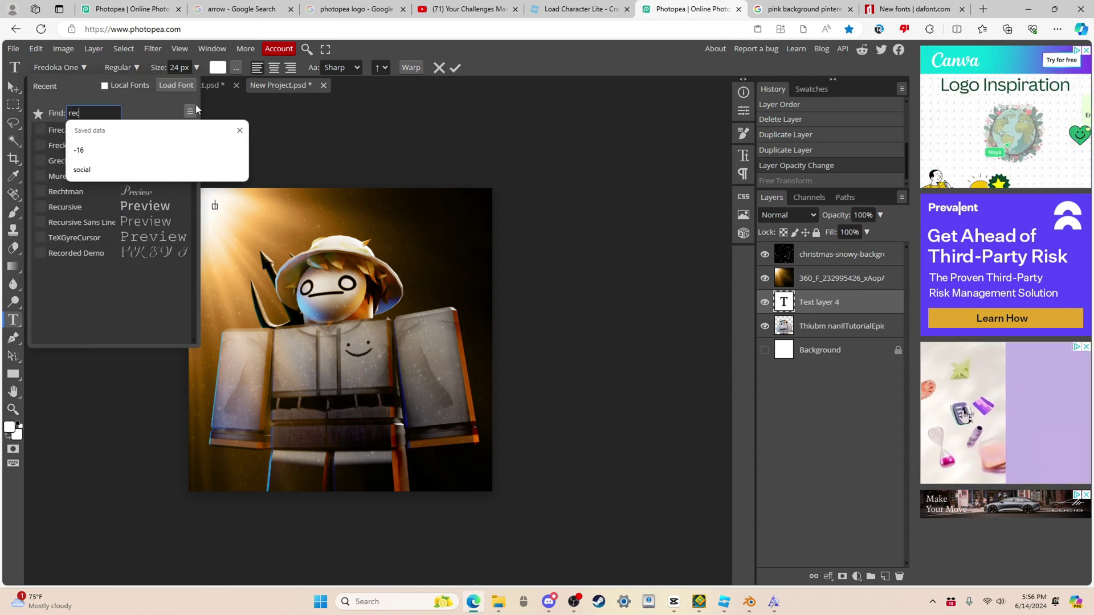
text(o)
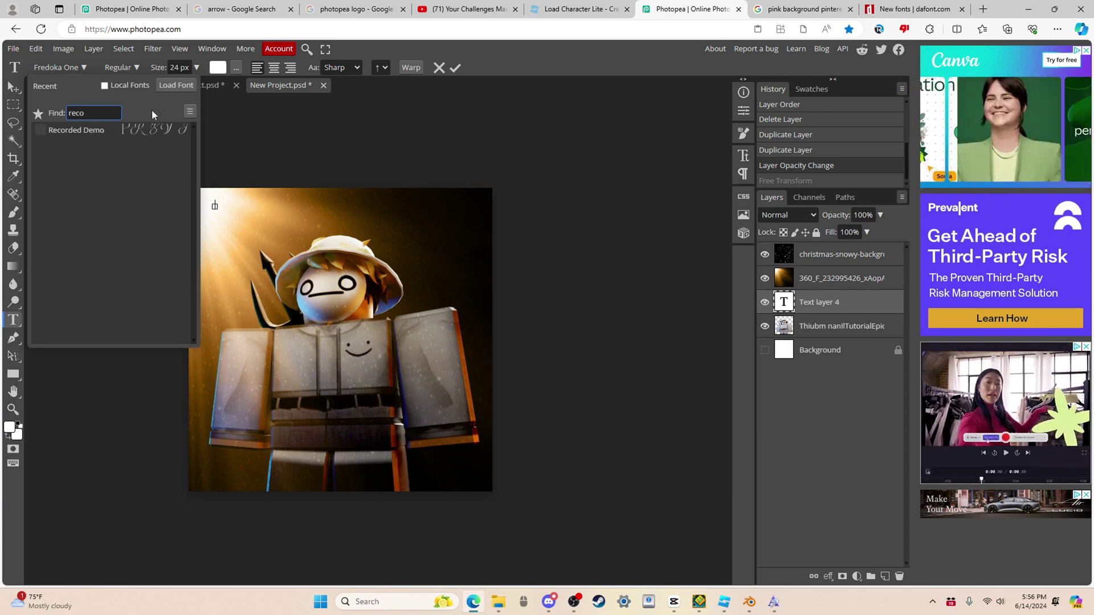
click(140, 129)
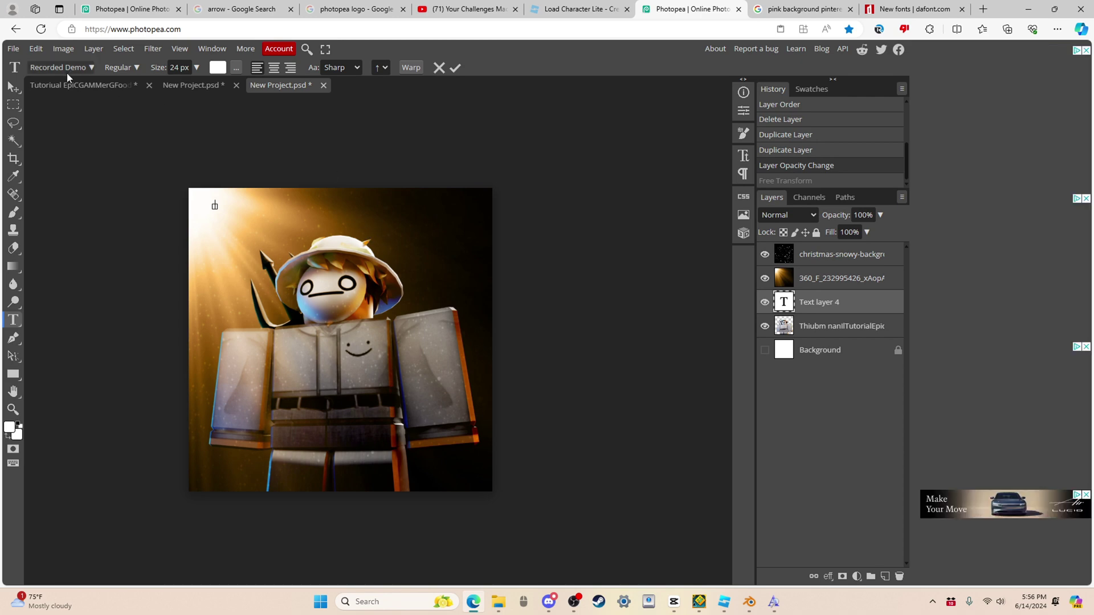
Step: Switch between the tutorial thumbnail and the New Project documents
click(73, 82)
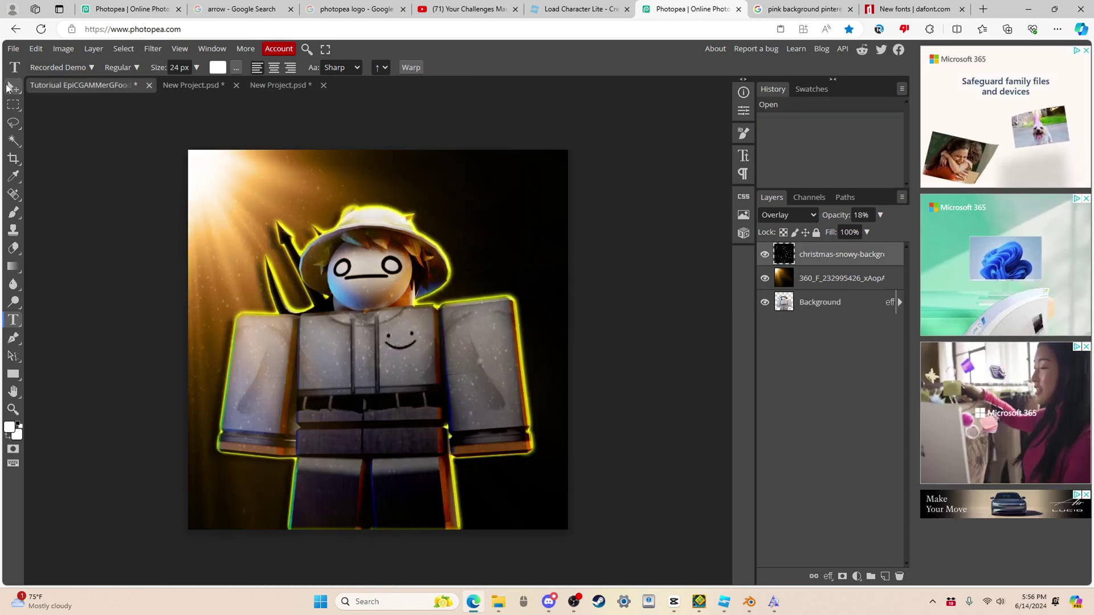
click(12, 87)
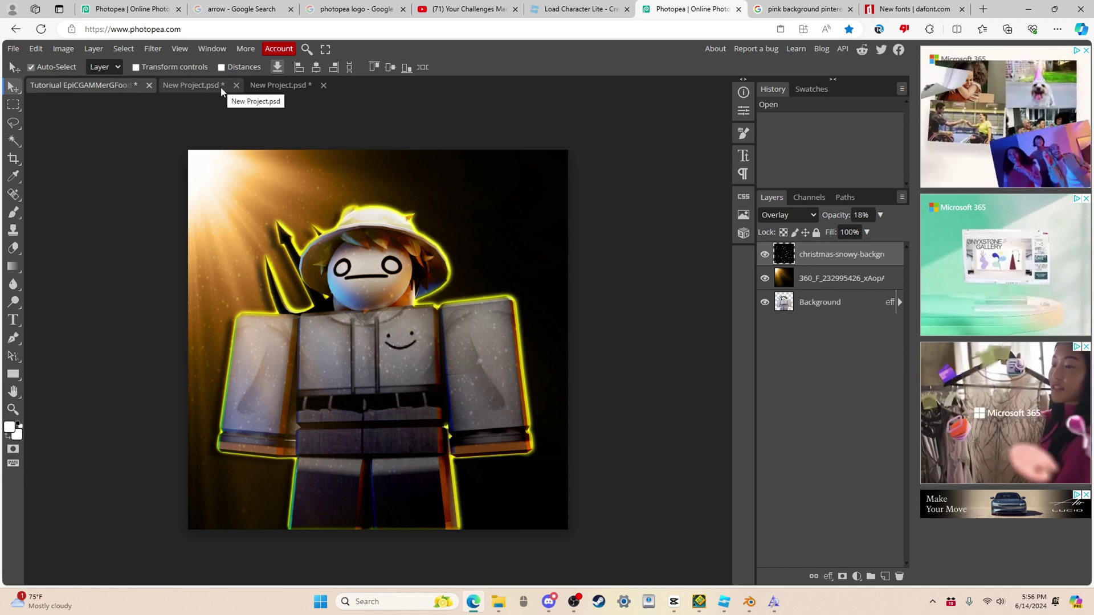
click(193, 90)
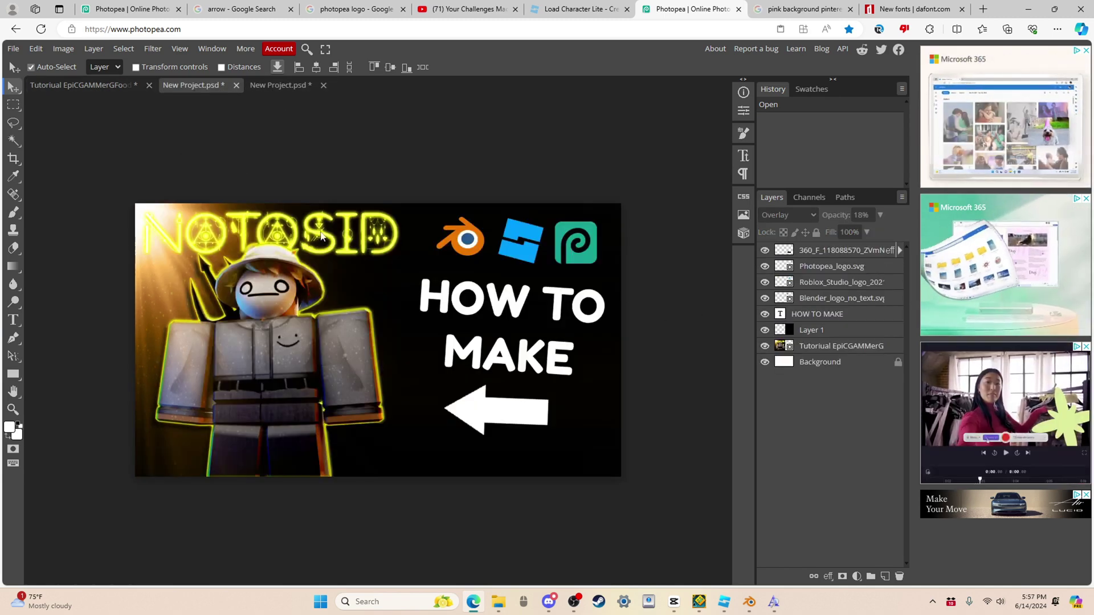
click(280, 85)
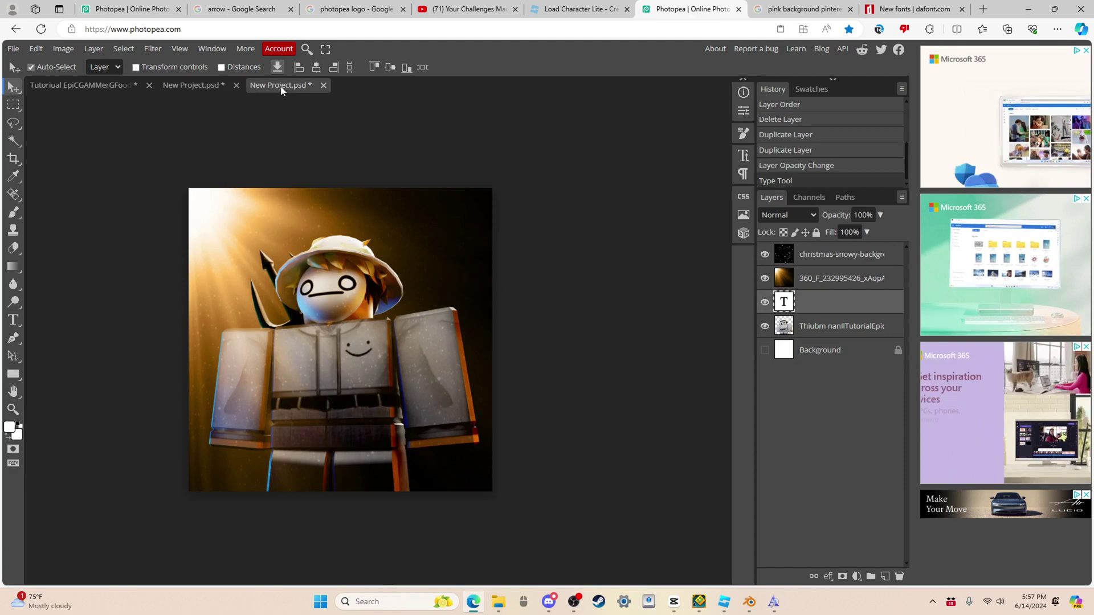
Step: Start a new text layer at the top-left and load house_decor.zip from Downloads
click(13, 321)
click(209, 217)
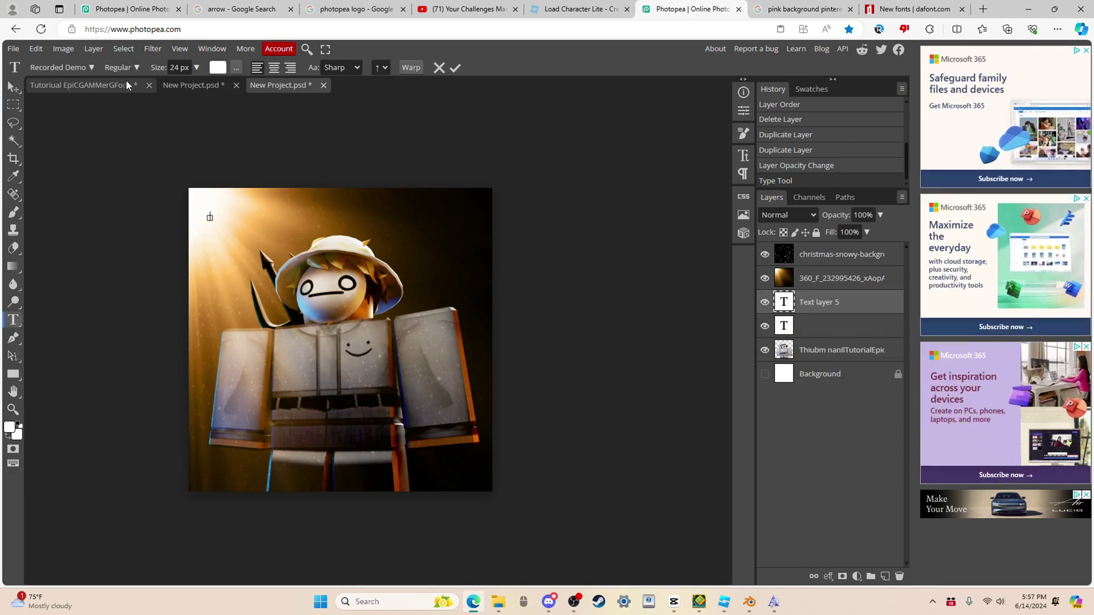
click(48, 72)
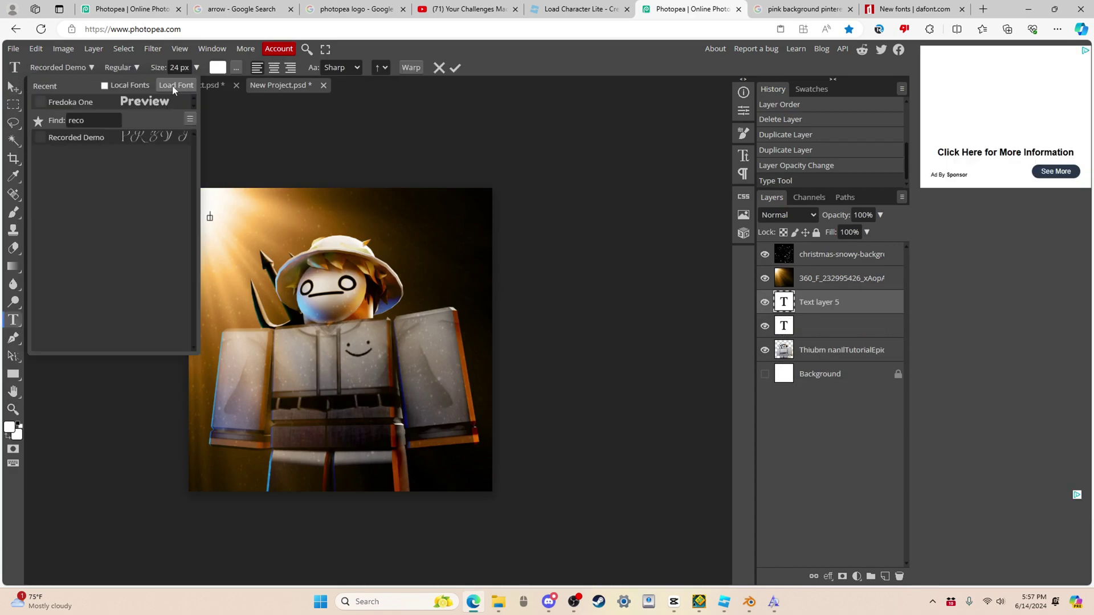
click(173, 87)
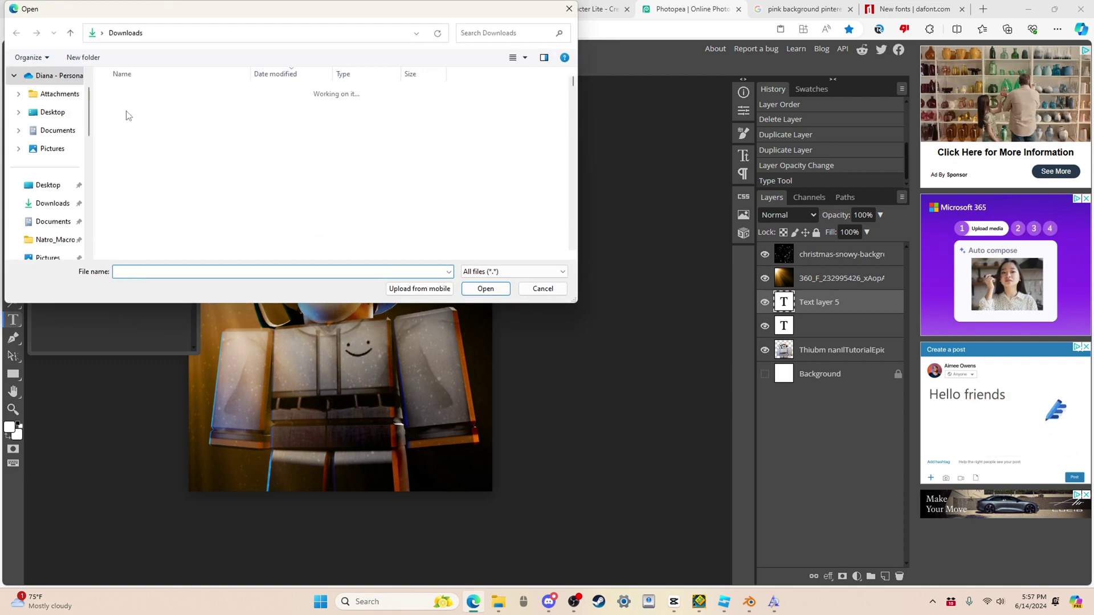
double_click(156, 162)
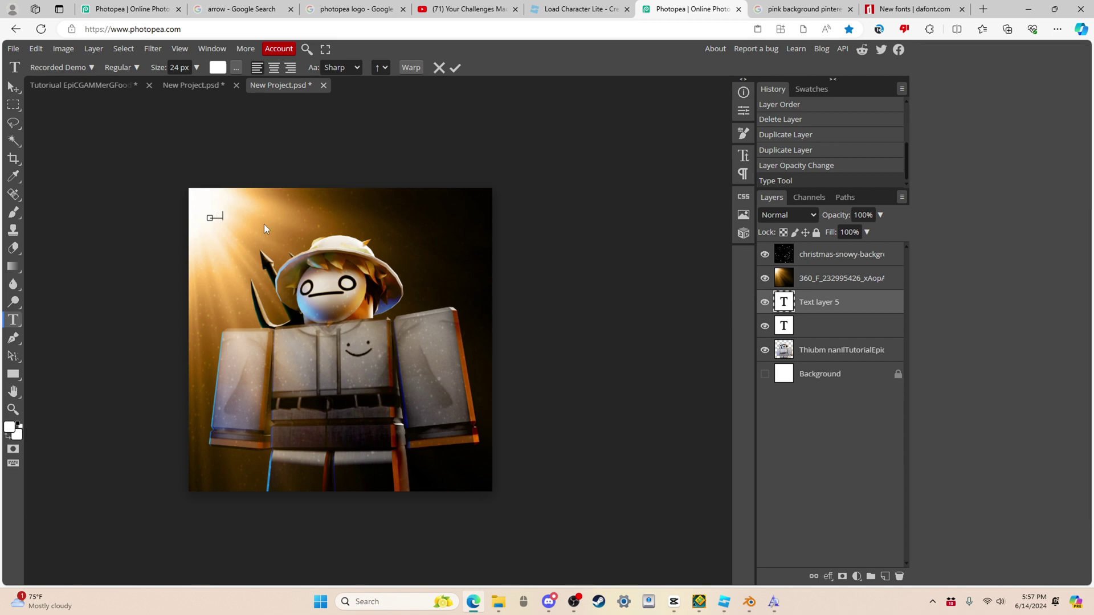
Step: Commit the NOTOSID text and scale it up to about 155 px across the canvas top
text(a)
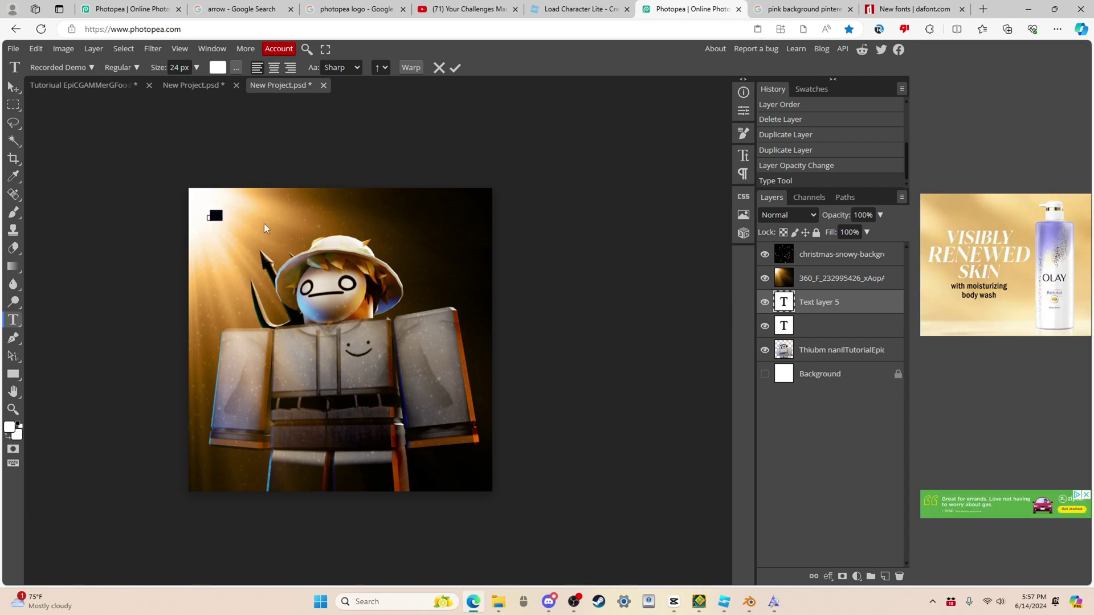
key(BackSpace)
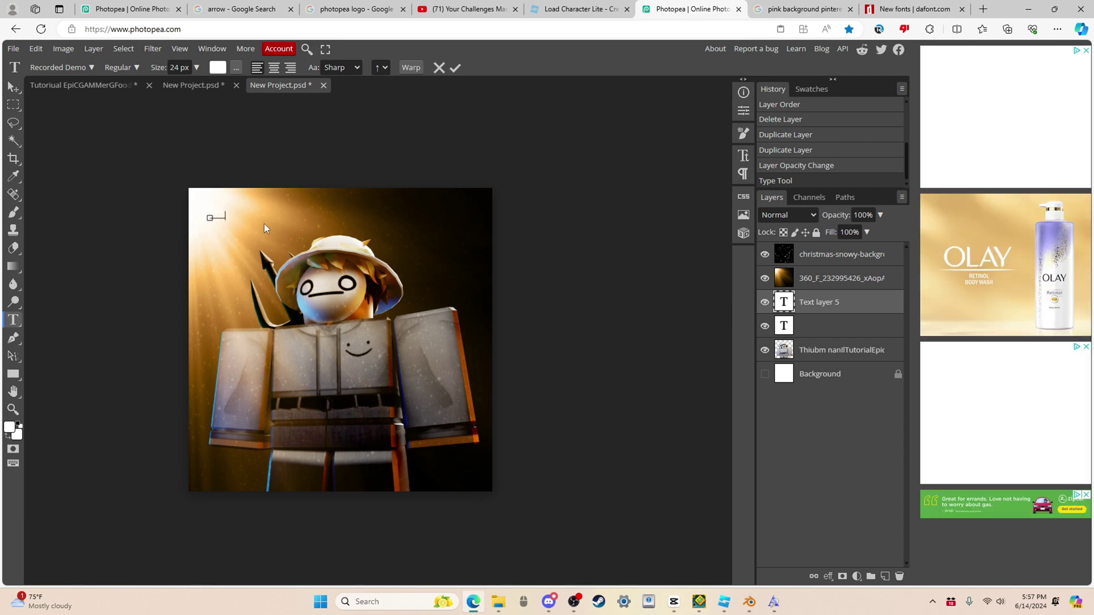
click(13, 86)
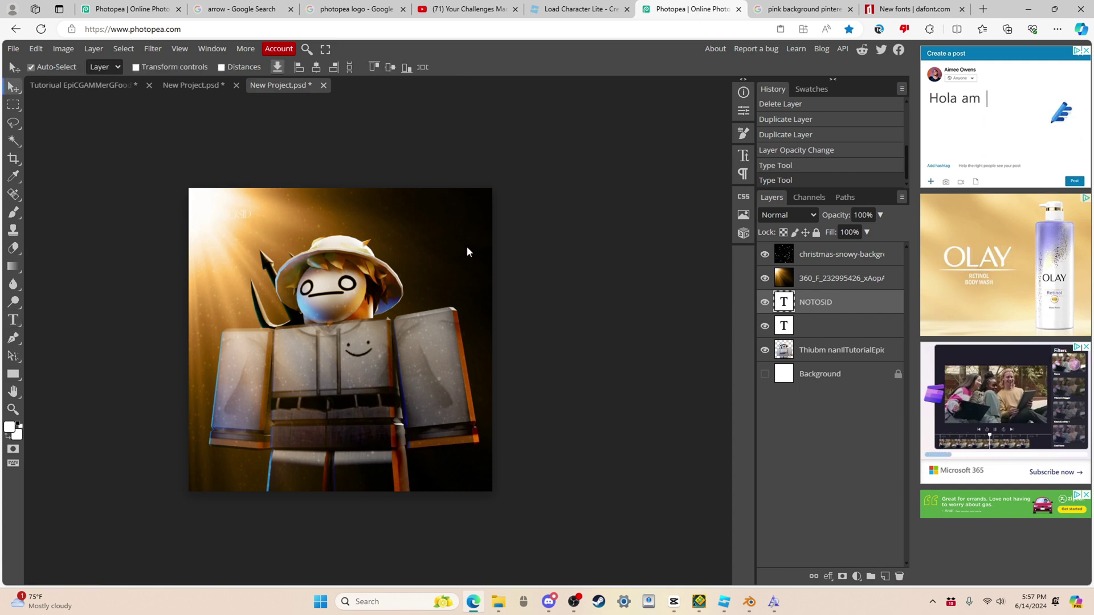
key(ctrl+t)
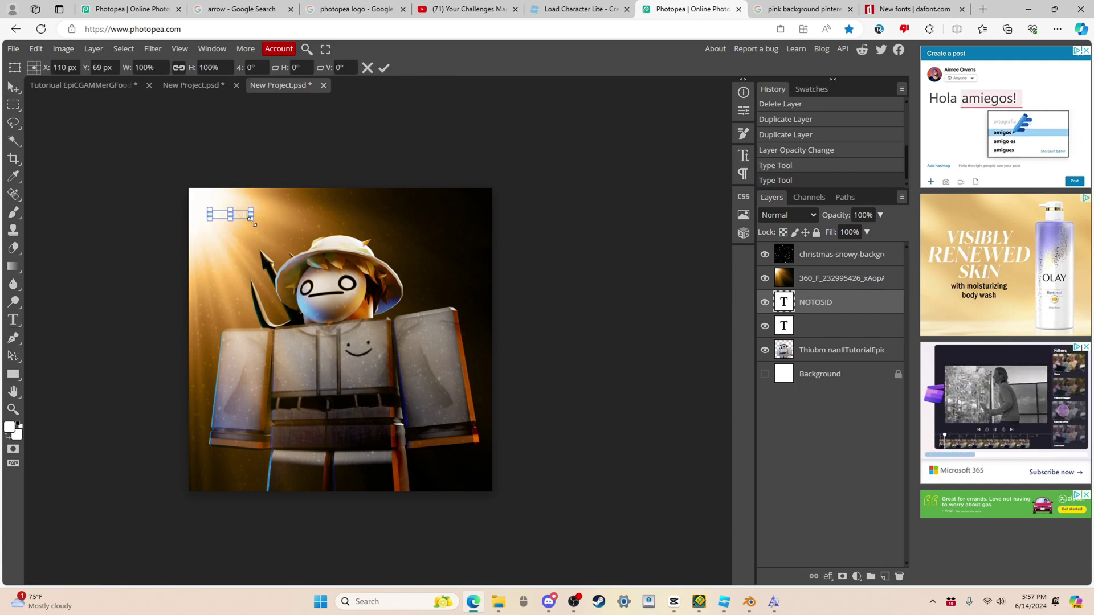
drag(251, 218, 429, 226)
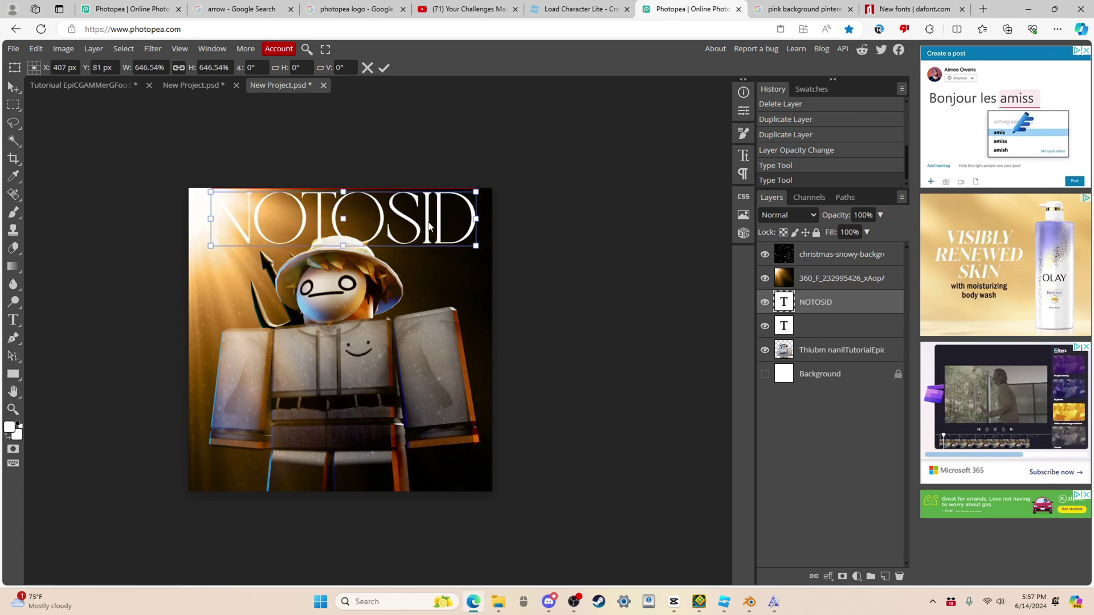
key(Return)
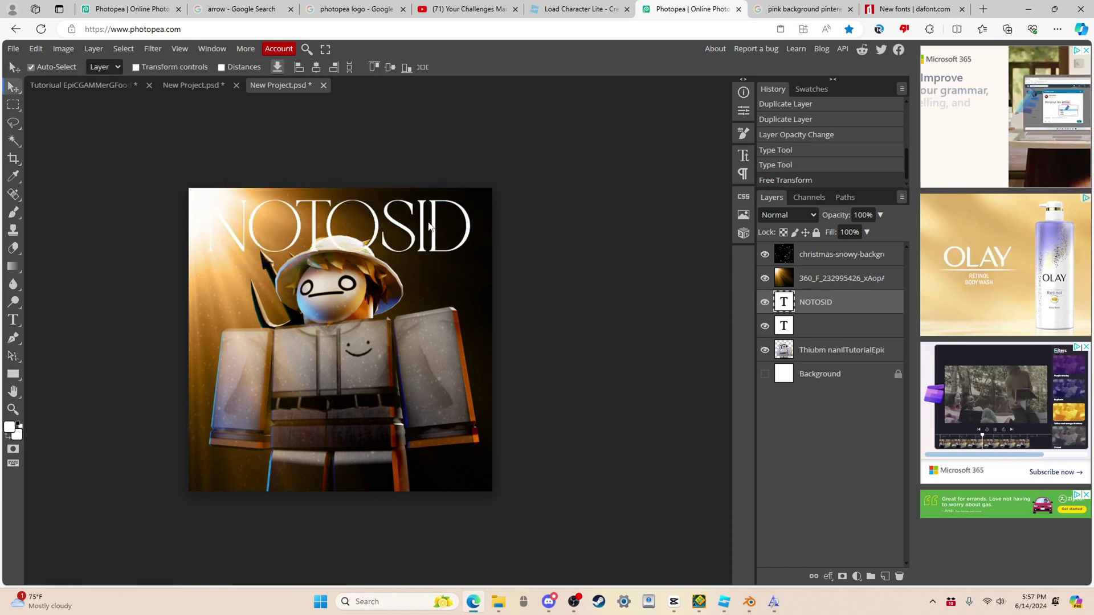
double_click(391, 228)
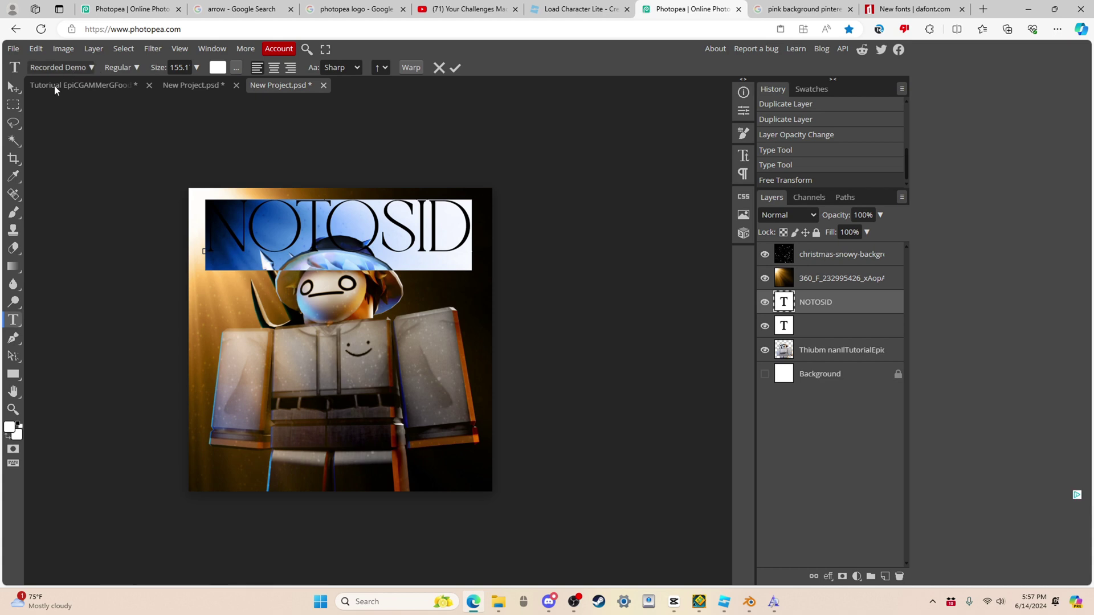
Step: Change the NOTOSID title's font to House Decor Demo
click(60, 70)
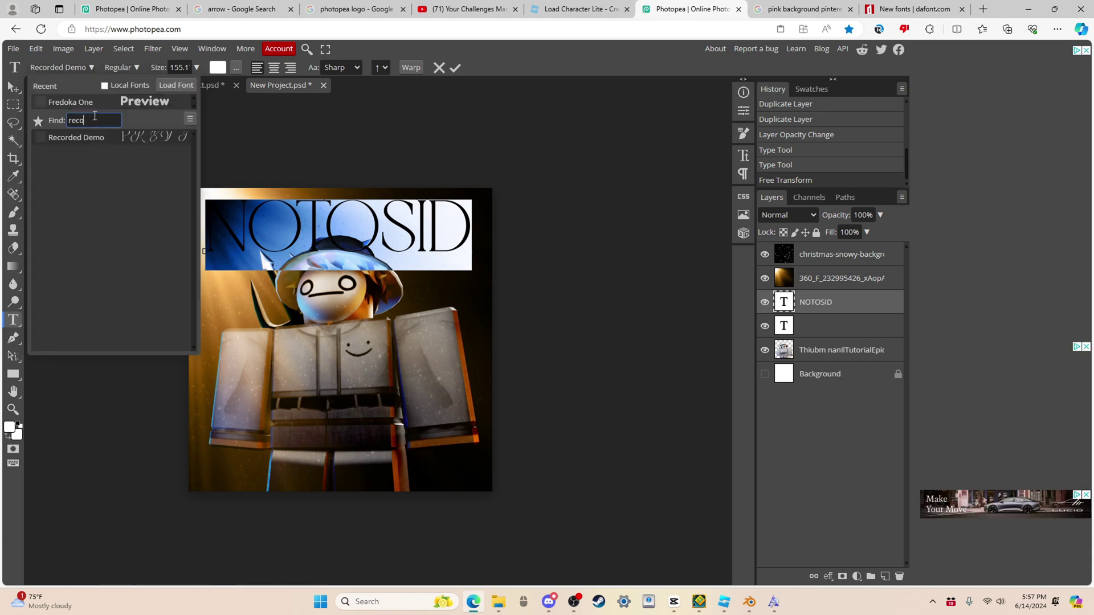
text(house)
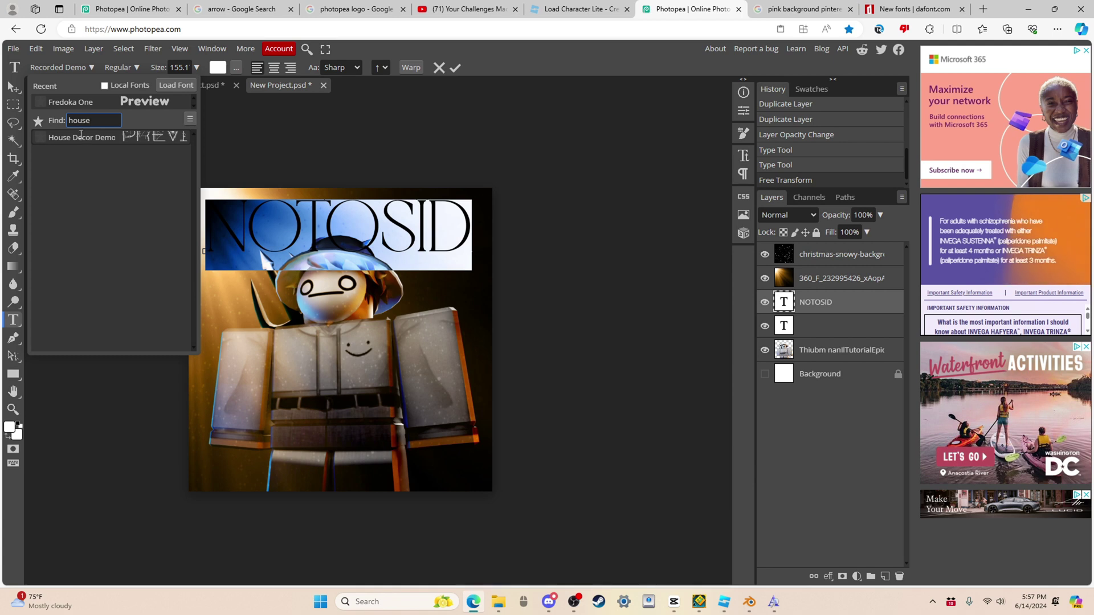
click(80, 137)
click(13, 87)
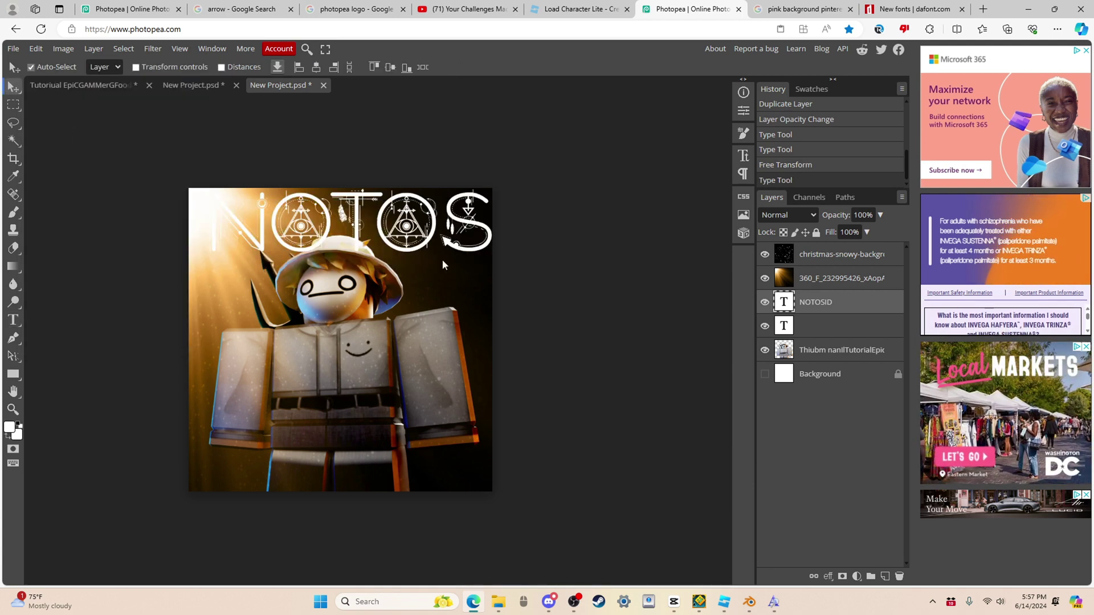
Step: Scale the NOTOSID text layer down to about 71% so it fits the canvas top
click(442, 259)
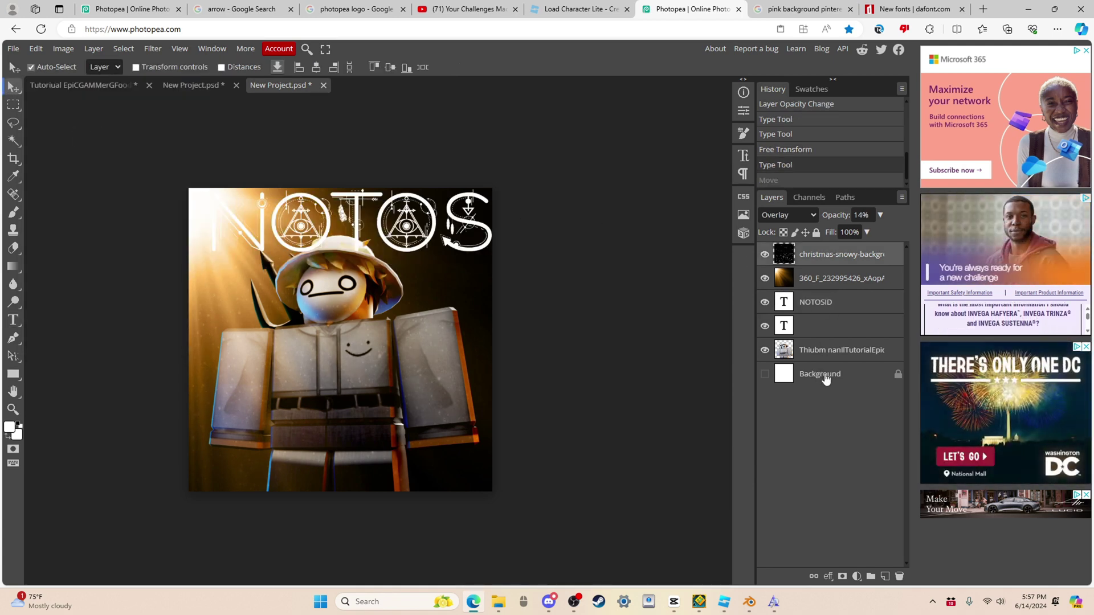
click(827, 294)
key(ctrl+t)
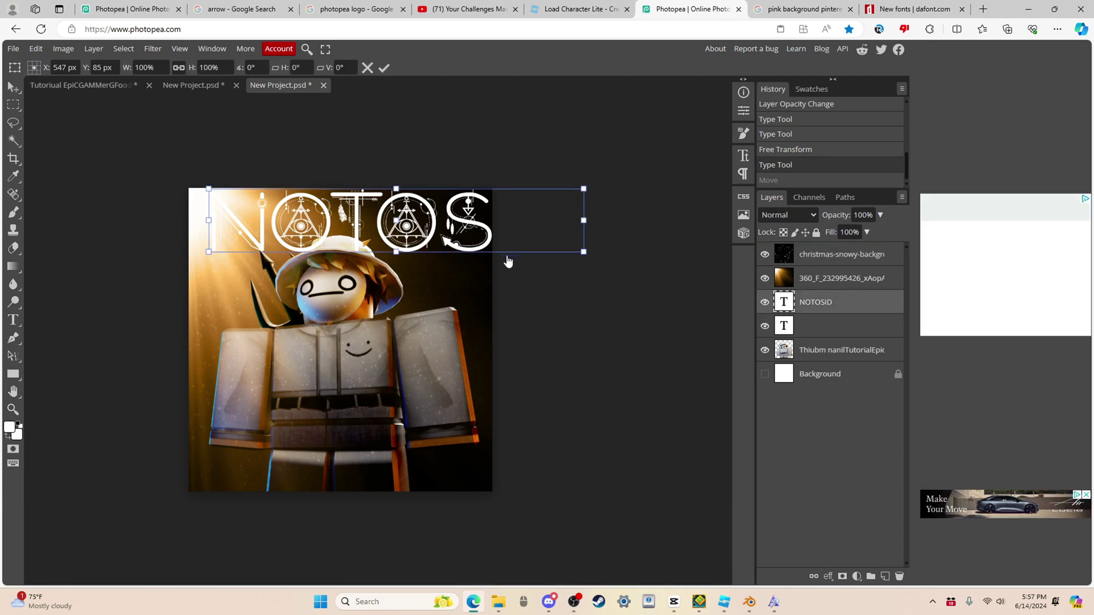
mouse_move(395, 188)
mouse_down()
mouse_move(339, 188)
mouse_move(341, 202)
mouse_move(389, 207)
mouse_up()
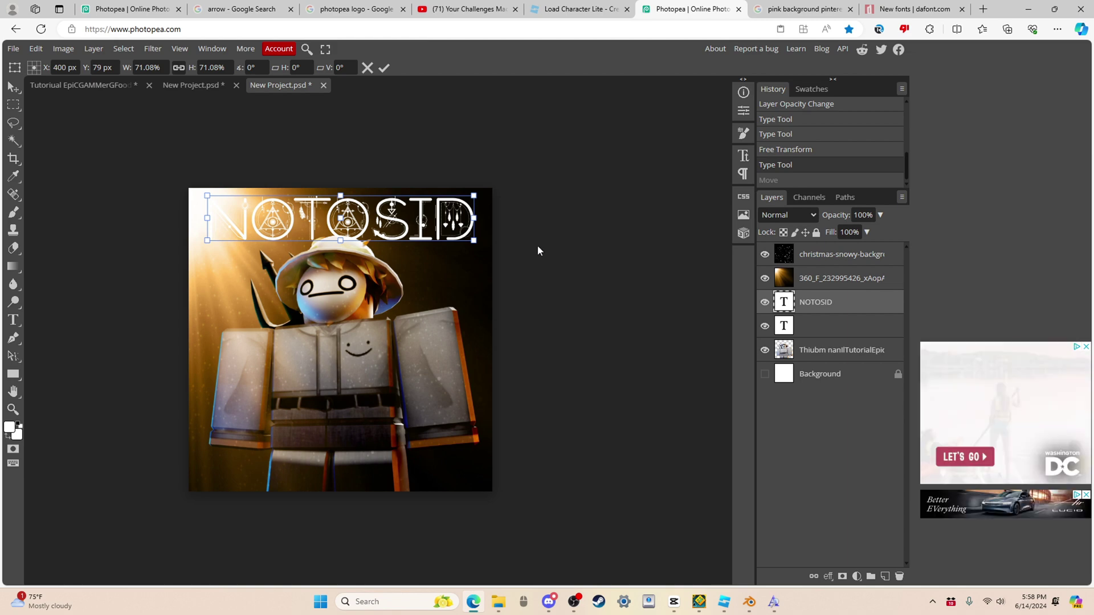
key(Return)
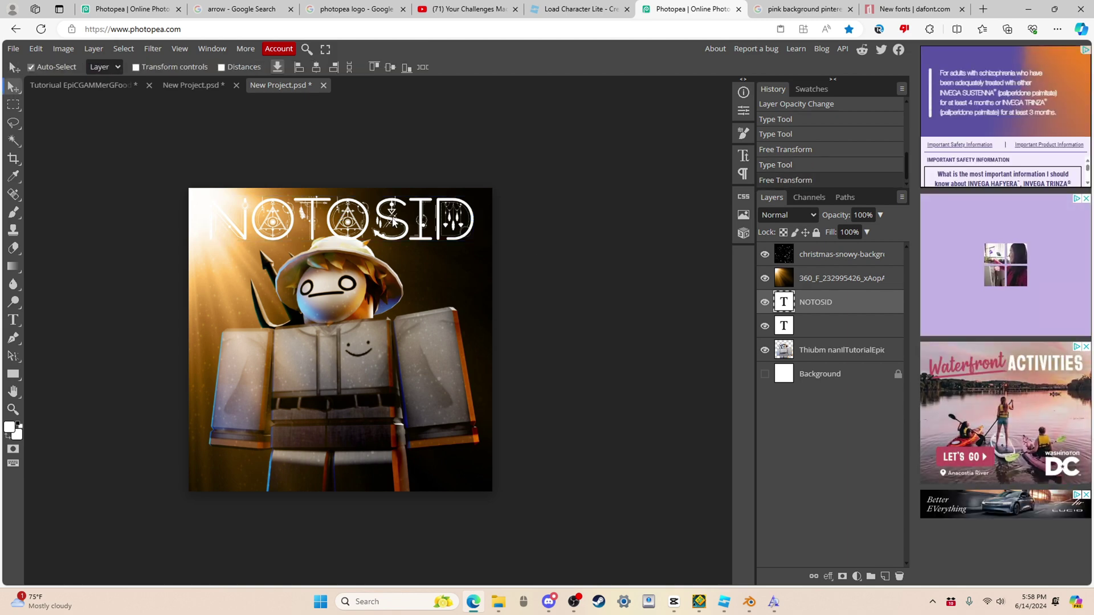
double_click(393, 222)
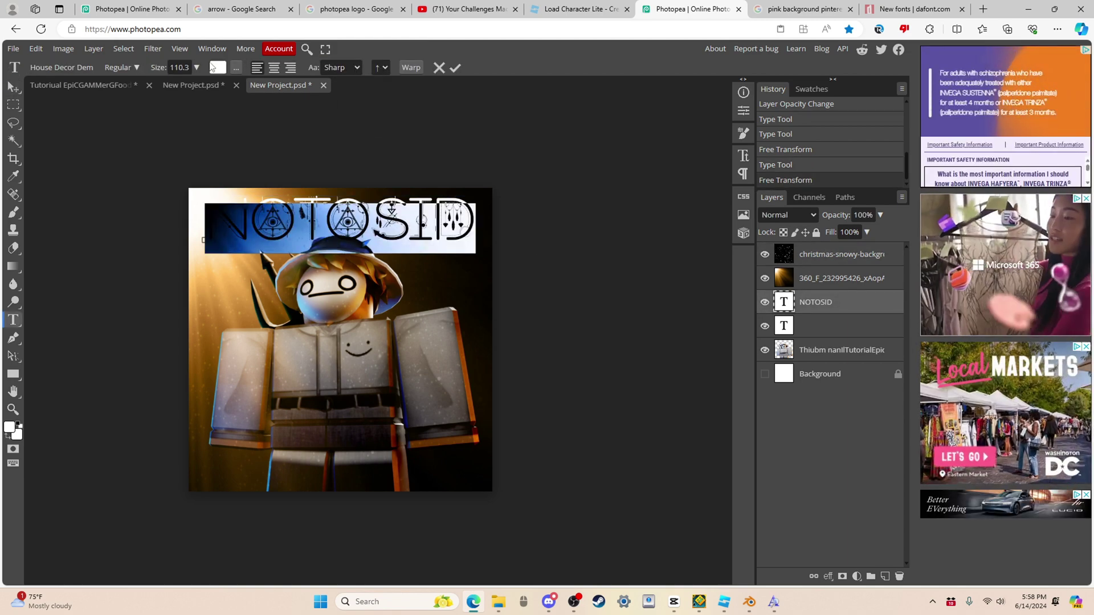
Step: Make the NOTOSID title text pure yellow
click(217, 67)
click(323, 325)
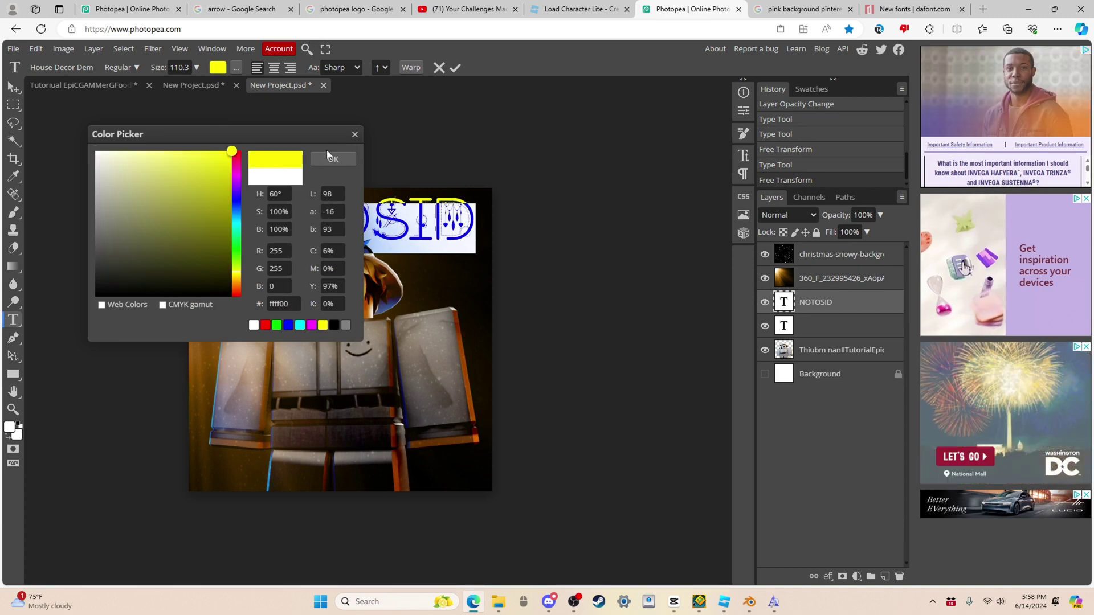
click(343, 154)
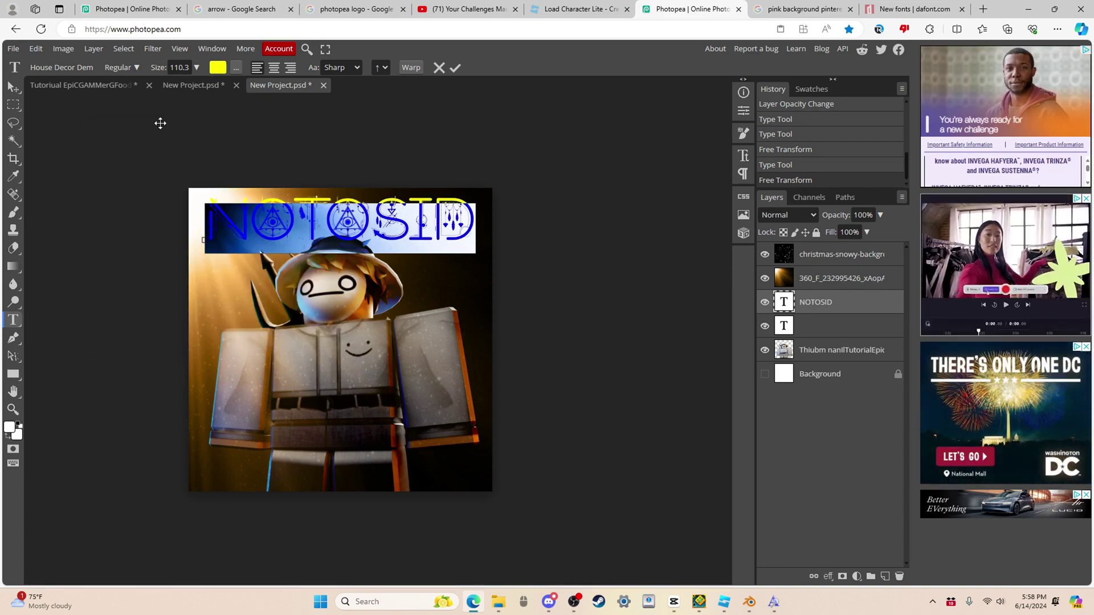
click(14, 87)
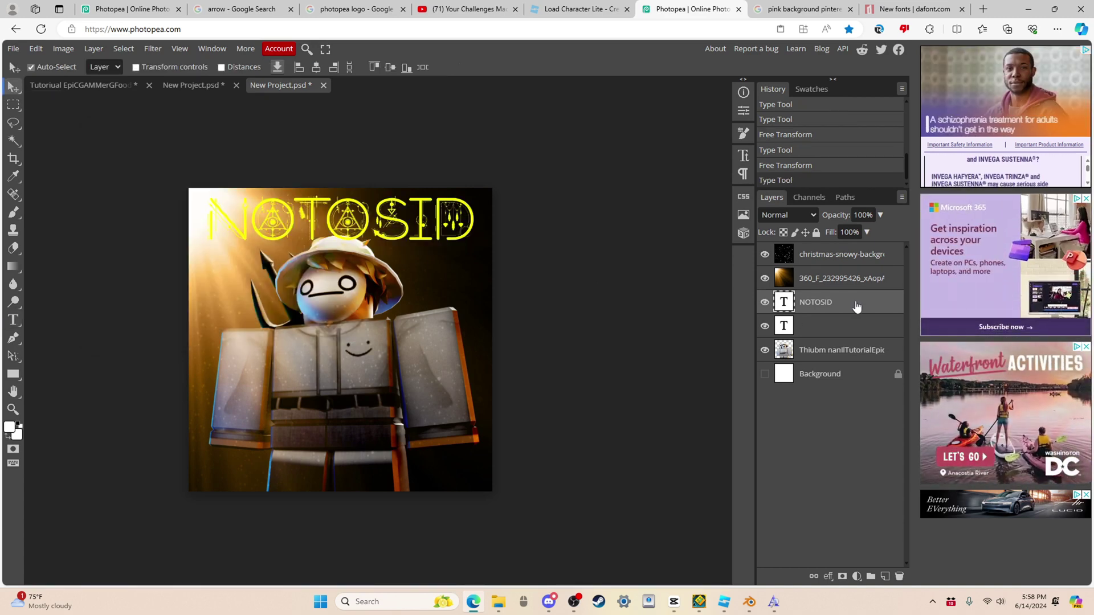
Step: Open the NOTOSID layer's Blending Options and enable Inner Glow
right_click(836, 302)
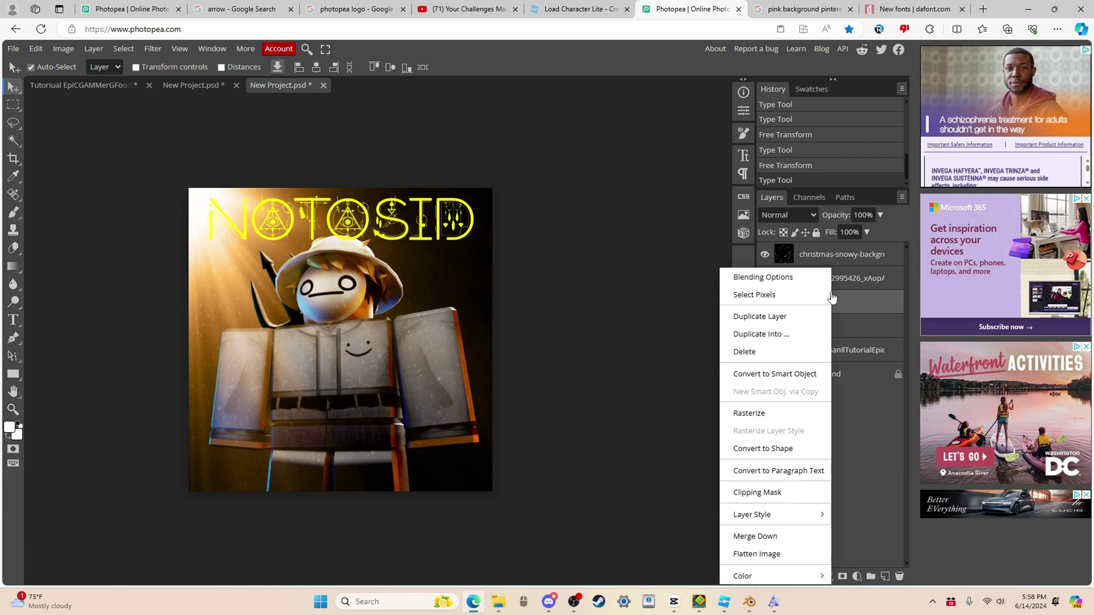
click(798, 276)
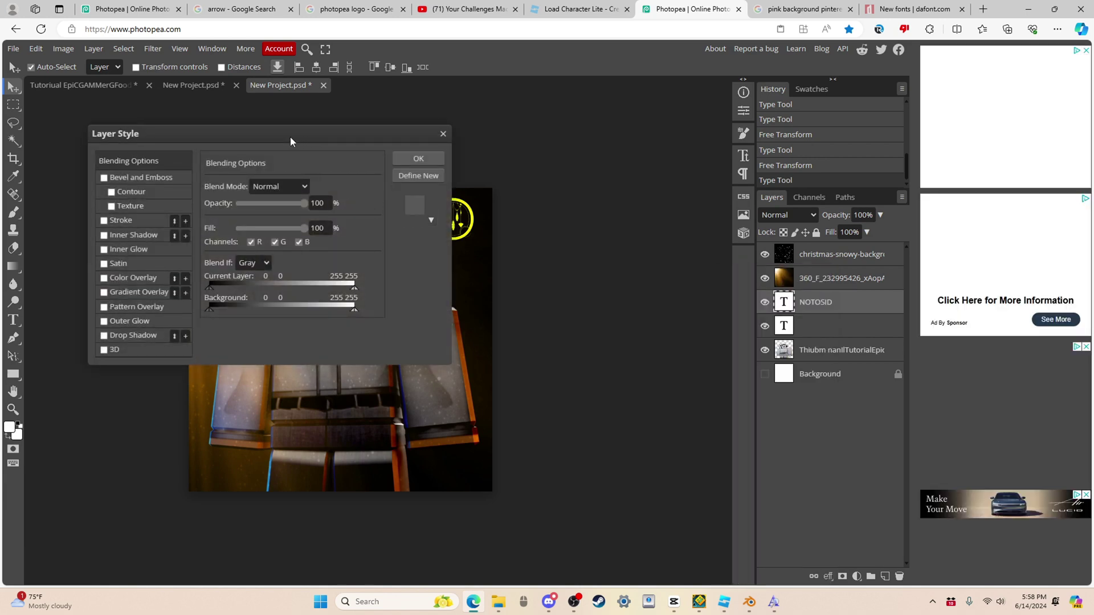
drag(290, 135, 702, 131)
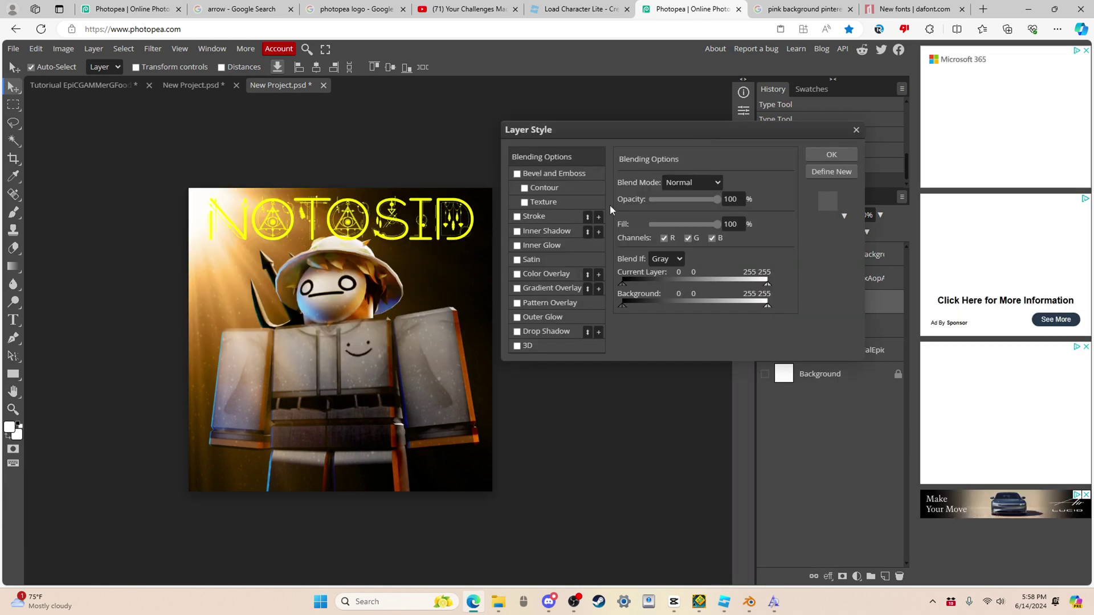
click(543, 245)
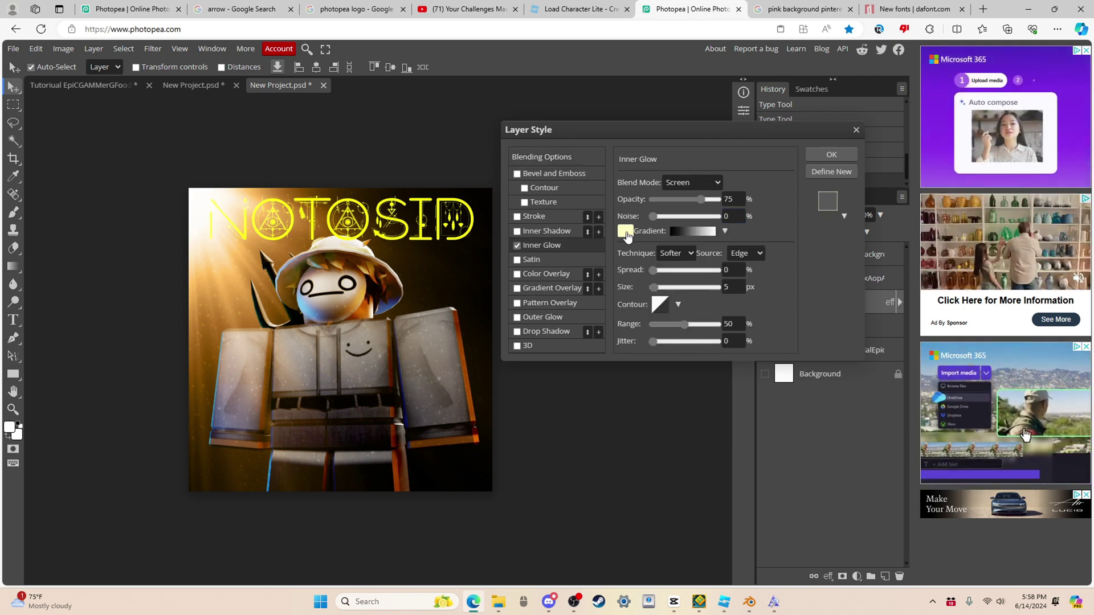
click(625, 230)
click(454, 245)
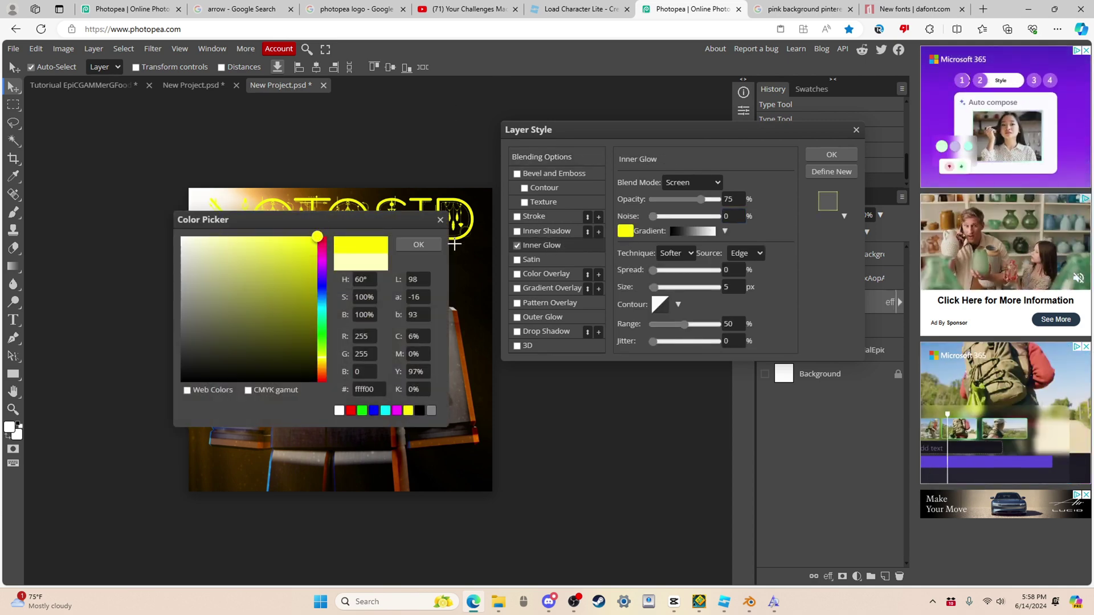
click(418, 244)
Step: Set the inner glow to white, Normal mode, 100% opacity, 3 px size, 19% spread
drag(701, 200, 748, 196)
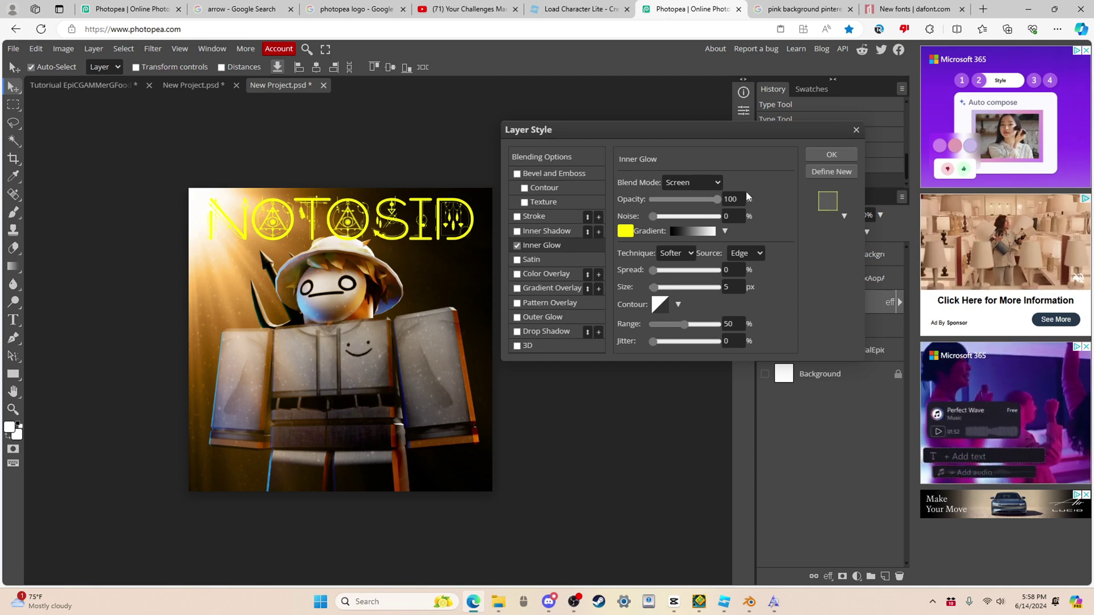
click(693, 182)
click(697, 196)
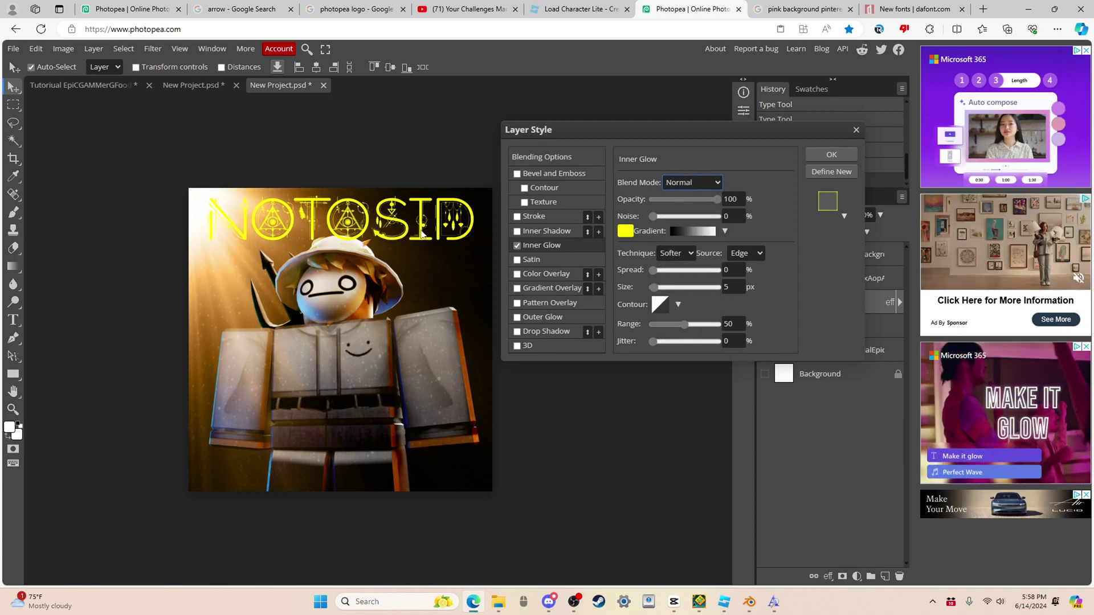
click(625, 230)
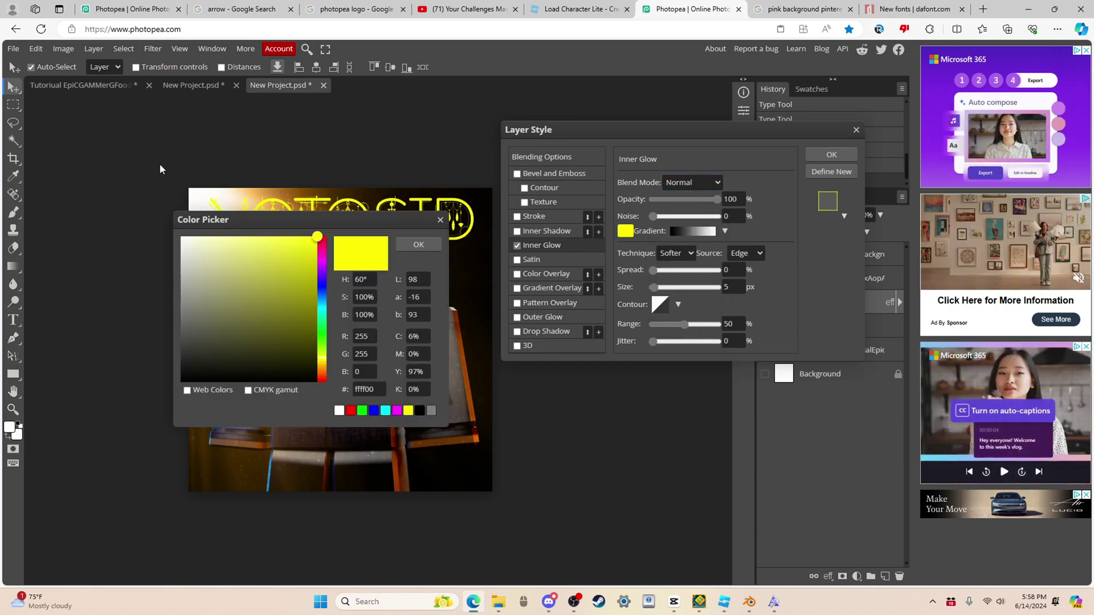
click(181, 237)
click(428, 247)
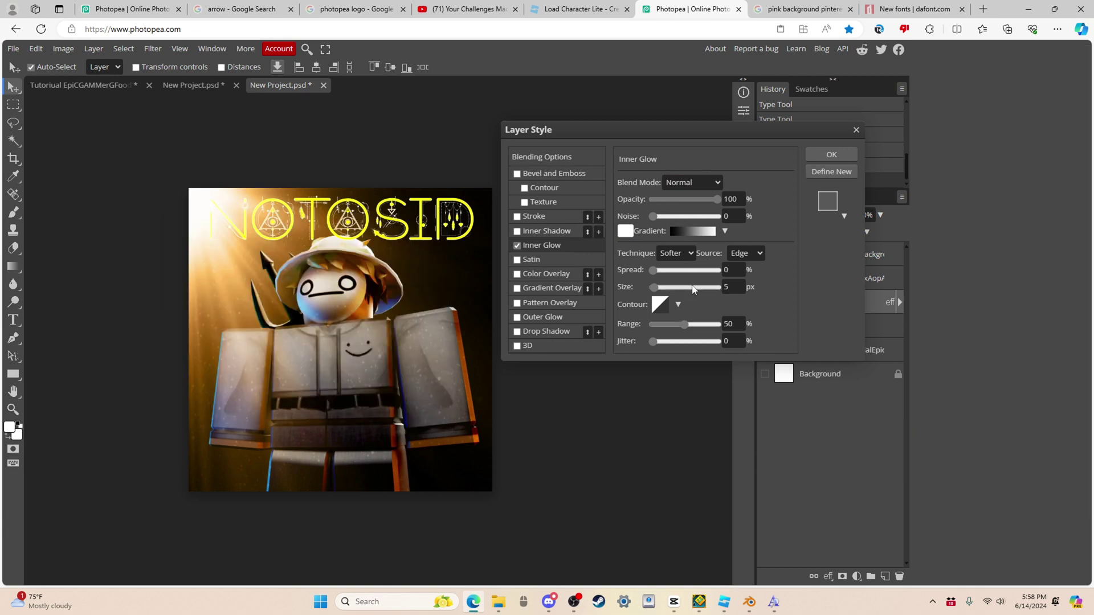
click(664, 288)
mouse_move(663, 286)
mouse_down()
mouse_move(654, 286)
mouse_move(667, 275)
mouse_up()
click(659, 270)
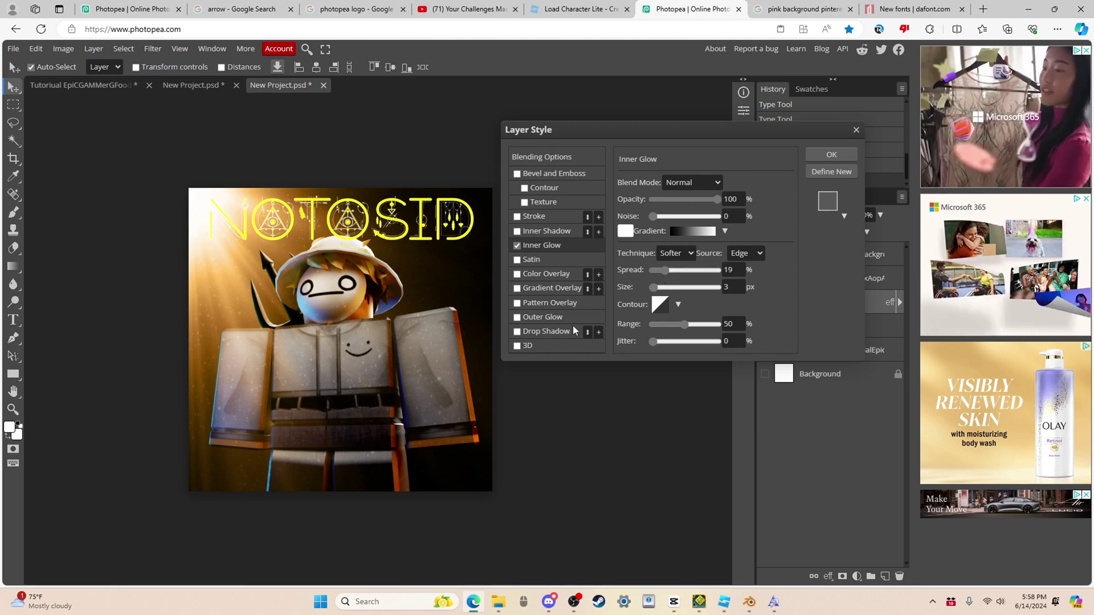
Step: Add a yellow Outer Glow in Normal mode at 100% opacity
click(547, 317)
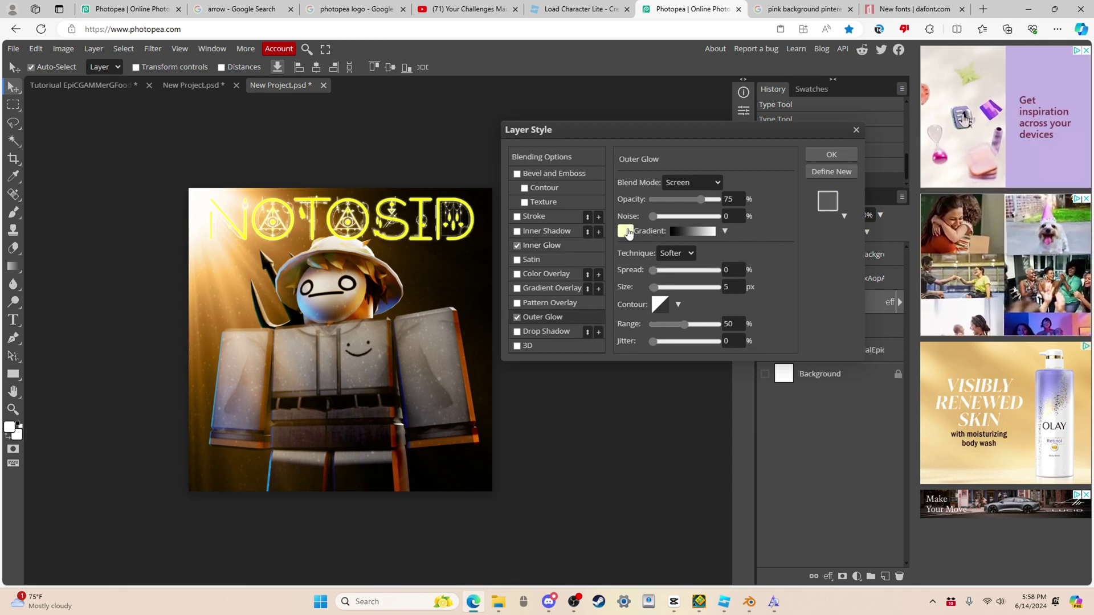
click(625, 230)
drag(209, 247, 298, 236)
click(692, 182)
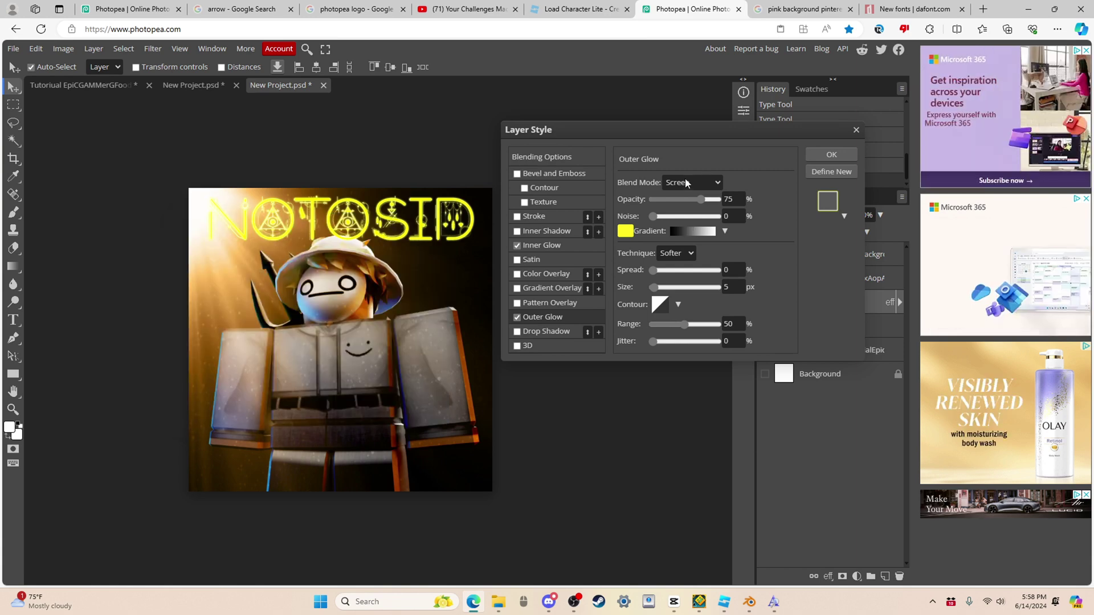
click(693, 182)
click(703, 201)
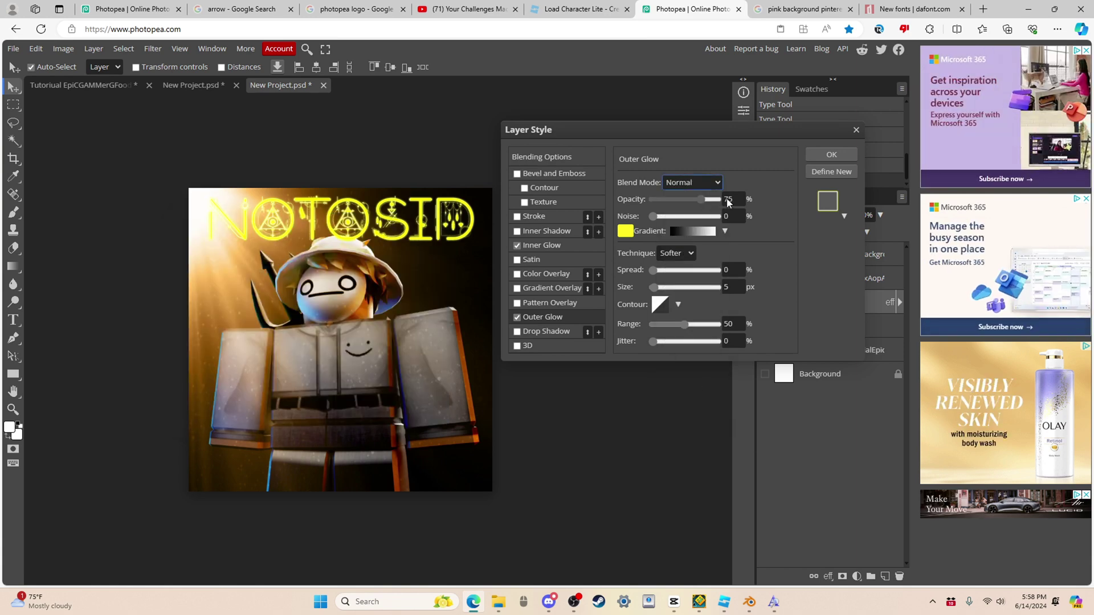
text(100)
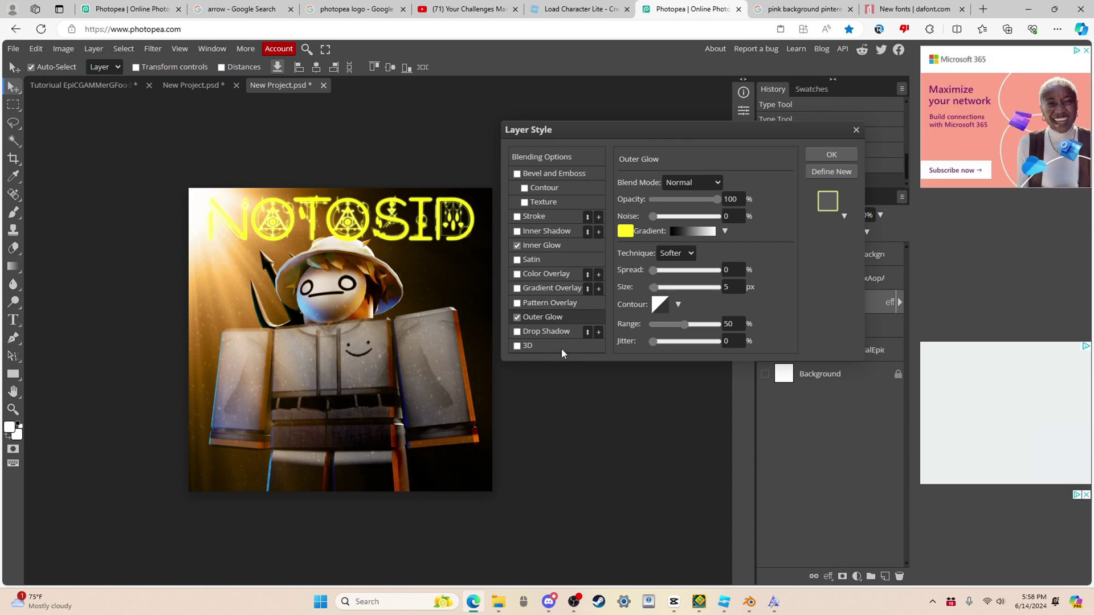
Step: Try a 3D extrusion on the title with a yellow colour
click(543, 344)
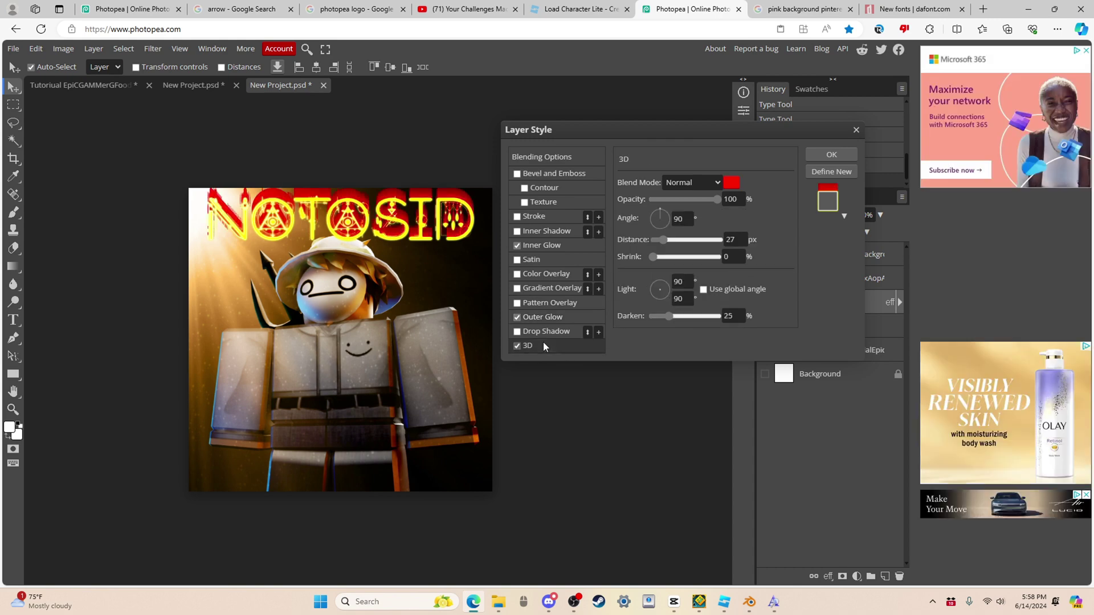
click(735, 185)
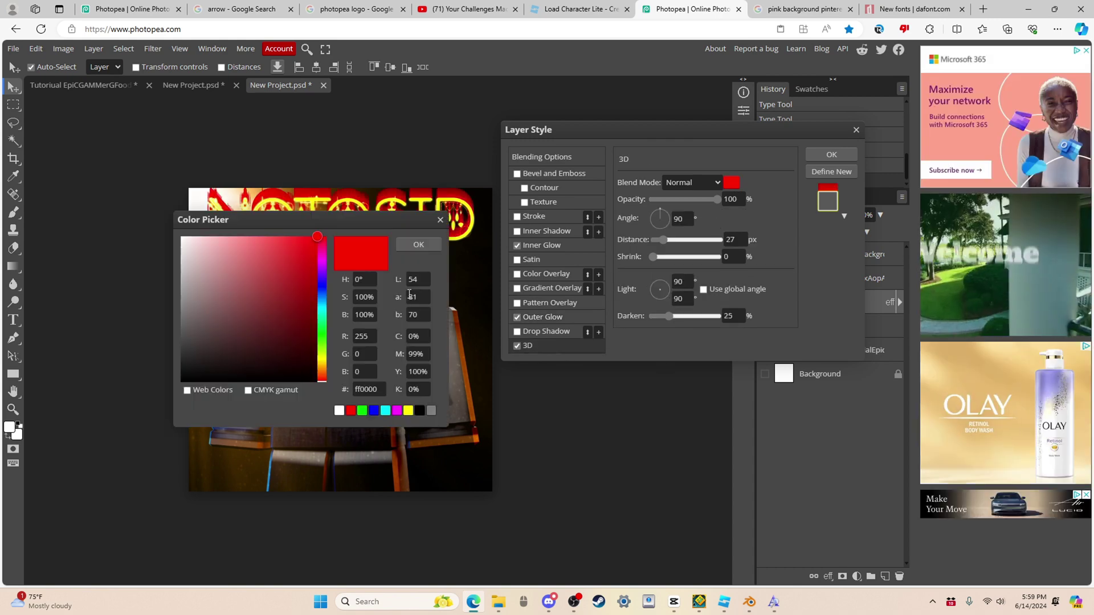
click(408, 410)
click(419, 245)
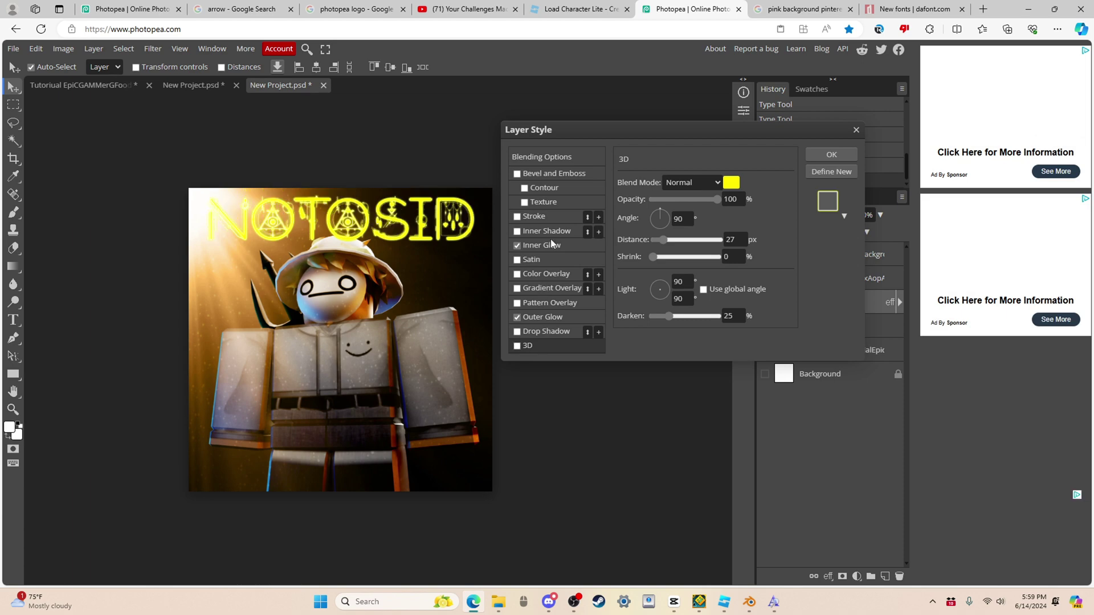
Step: Swap the 3D effect for strokes, turn off both strokes, and apply the layer style
click(543, 216)
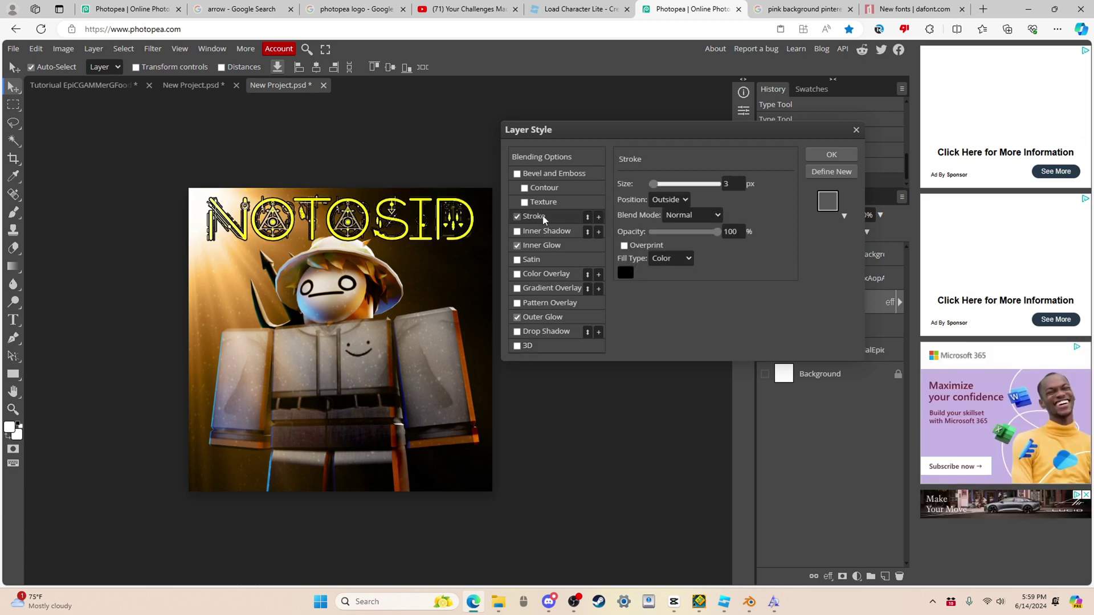
click(625, 273)
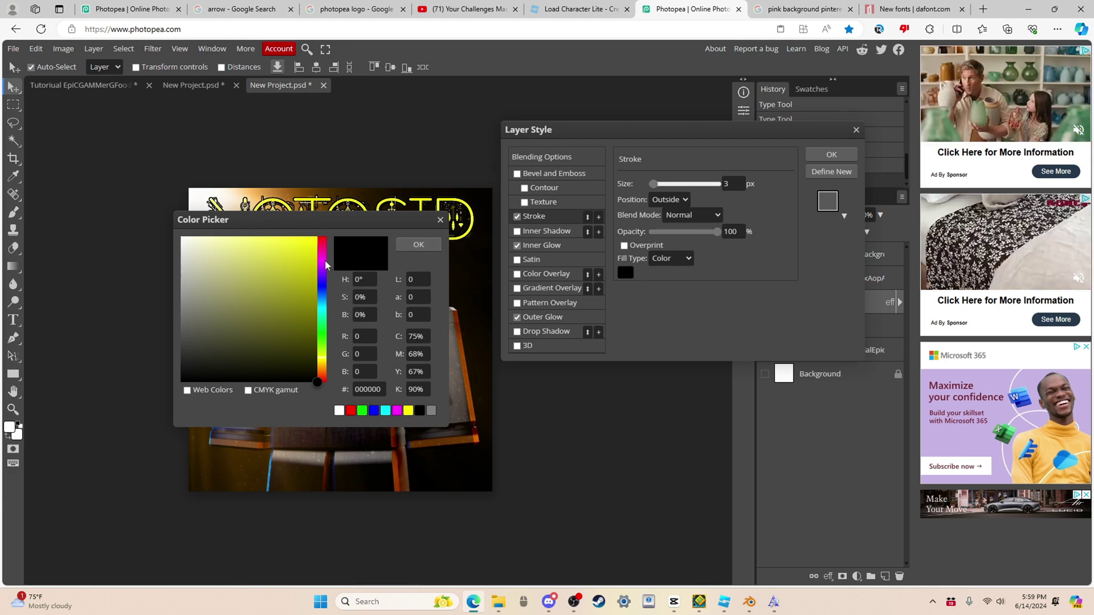
click(422, 248)
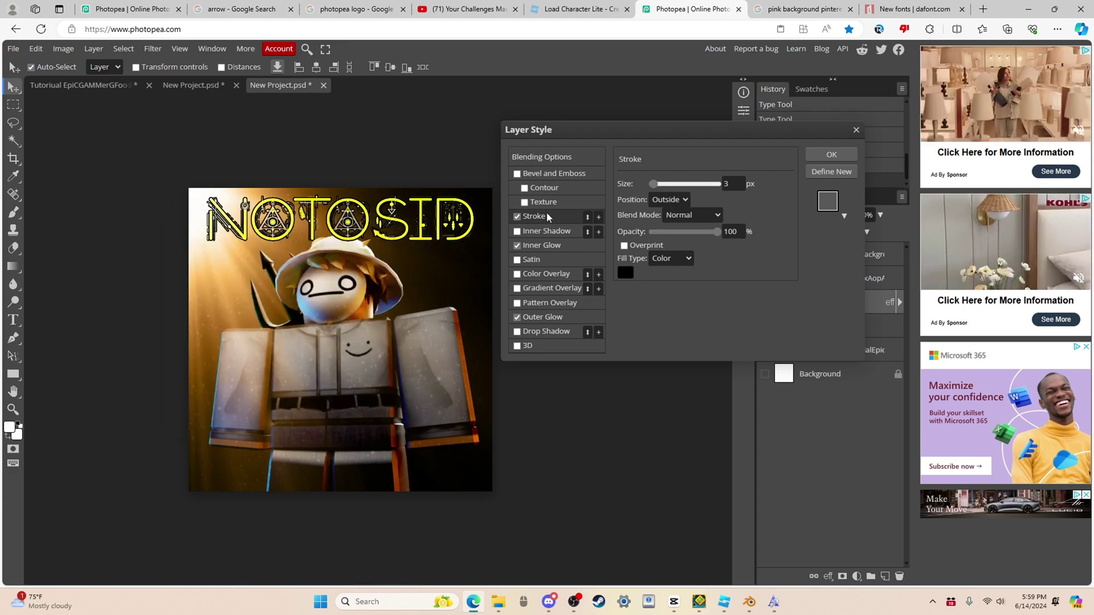
click(599, 216)
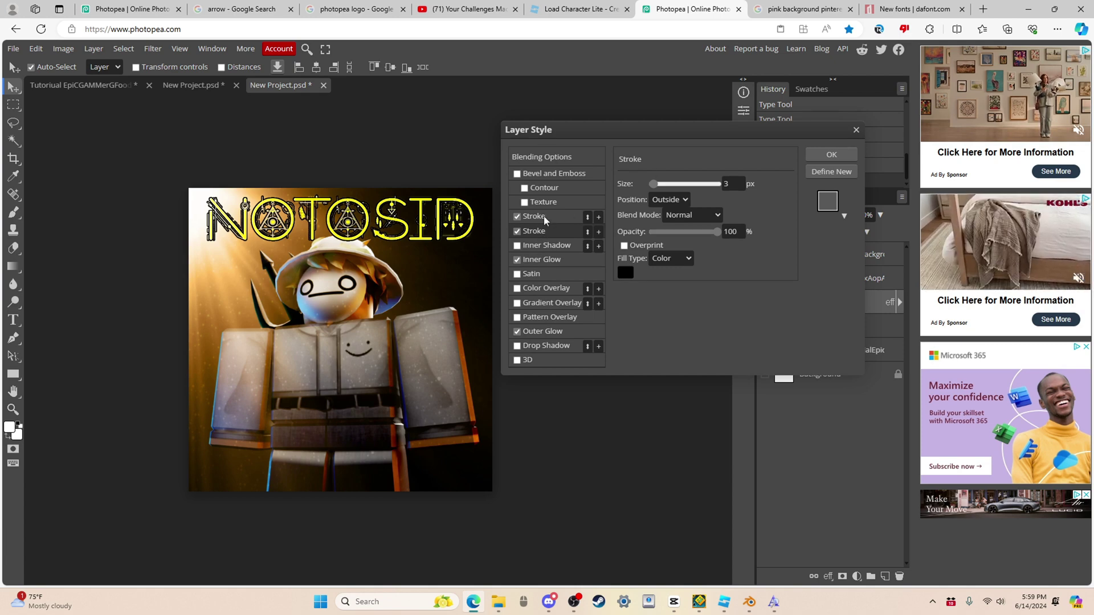
click(517, 217)
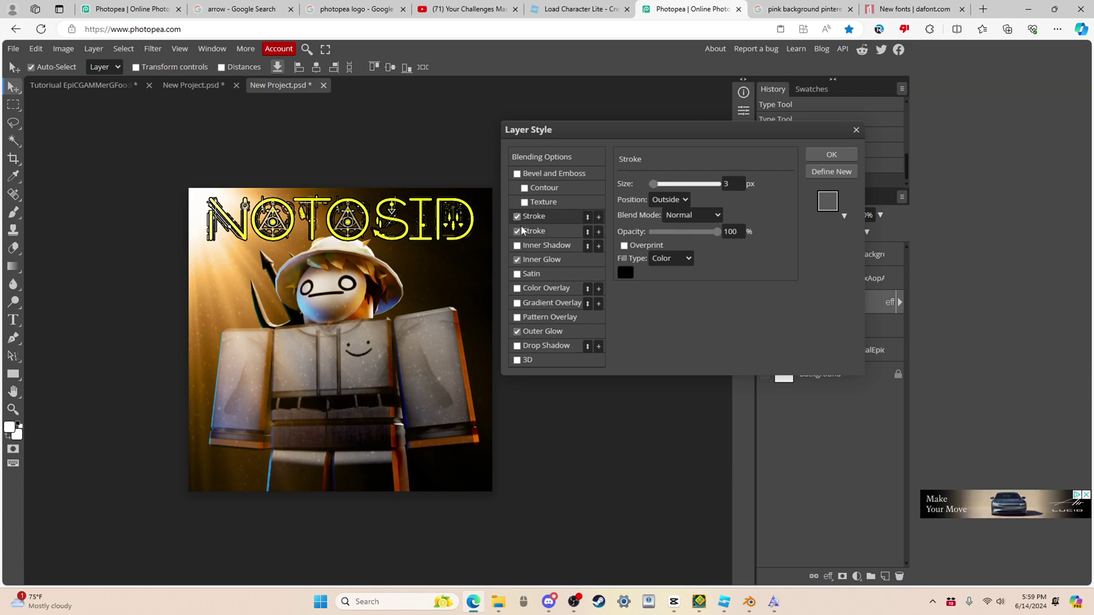
click(517, 232)
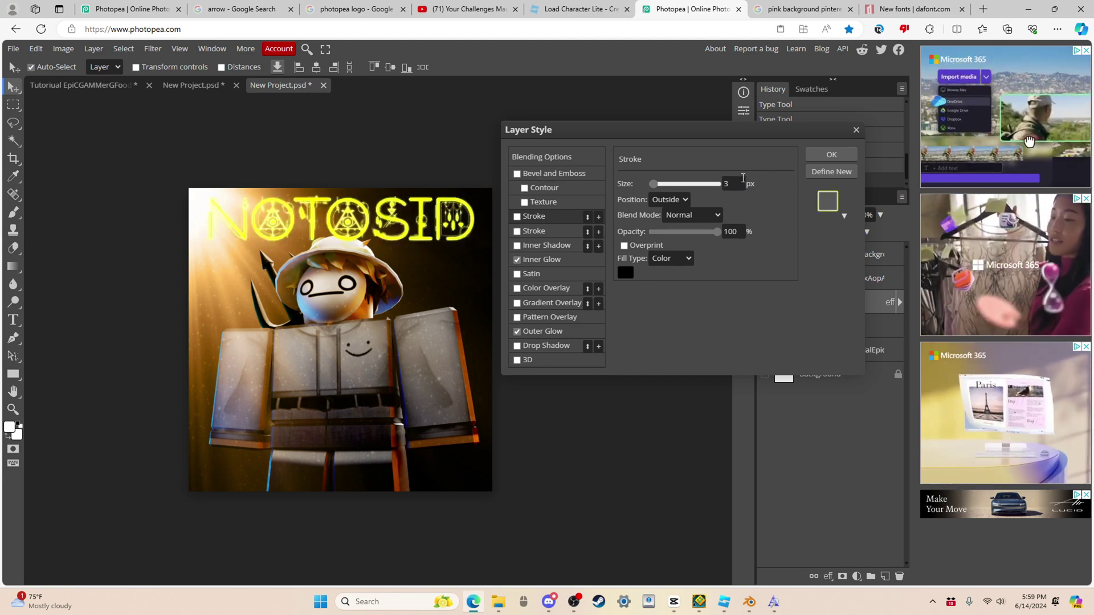
click(829, 156)
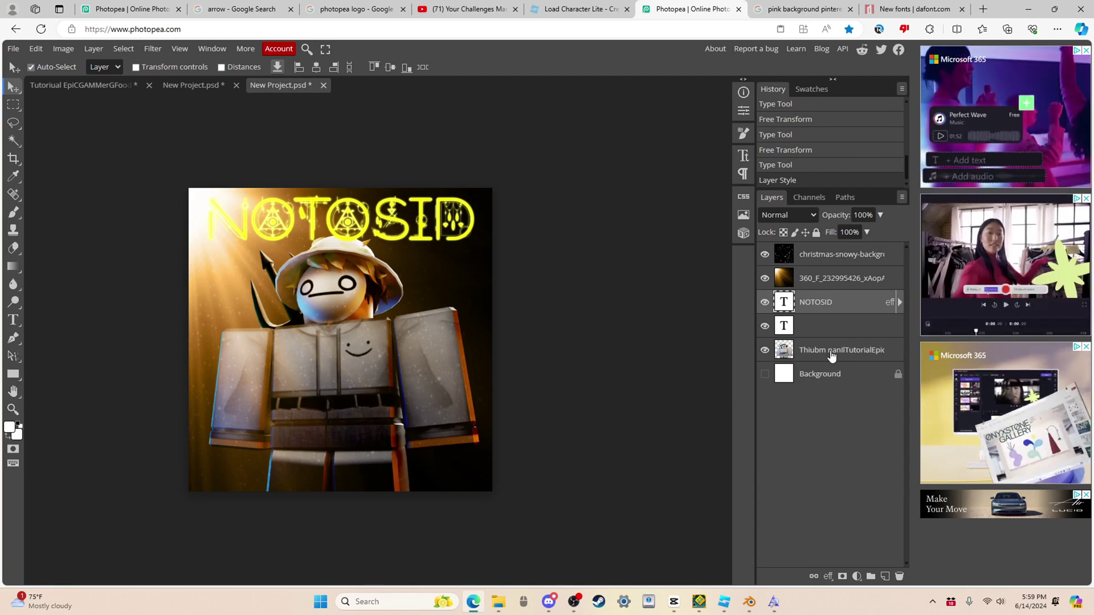
Step: Move the NOTOSID layer below the character and give the character a yellow ffff00 Inner Glow
drag(832, 303, 836, 355)
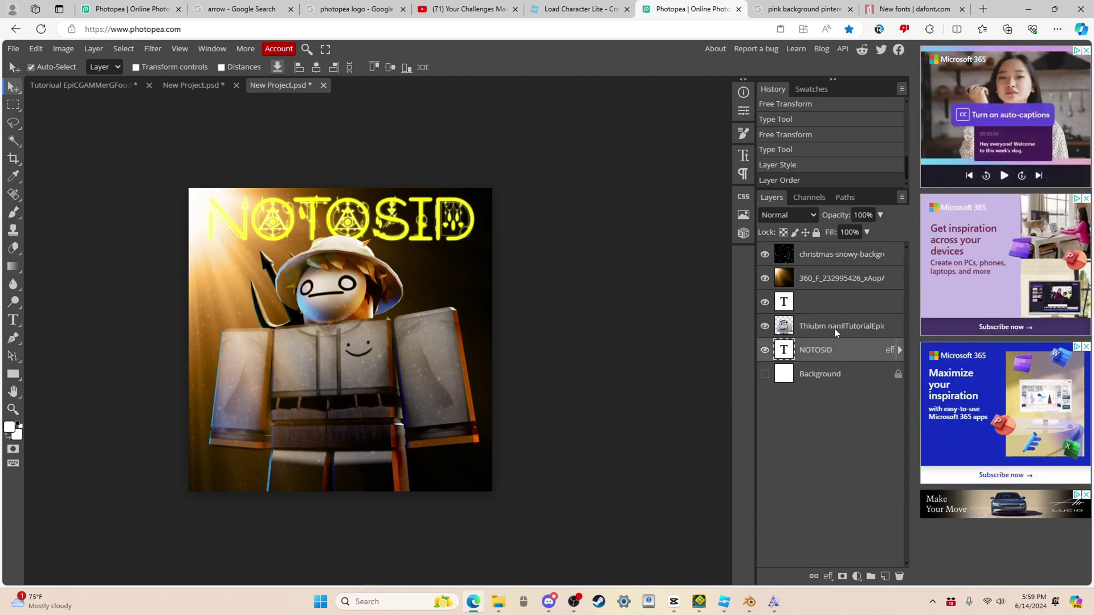
right_click(835, 329)
click(788, 279)
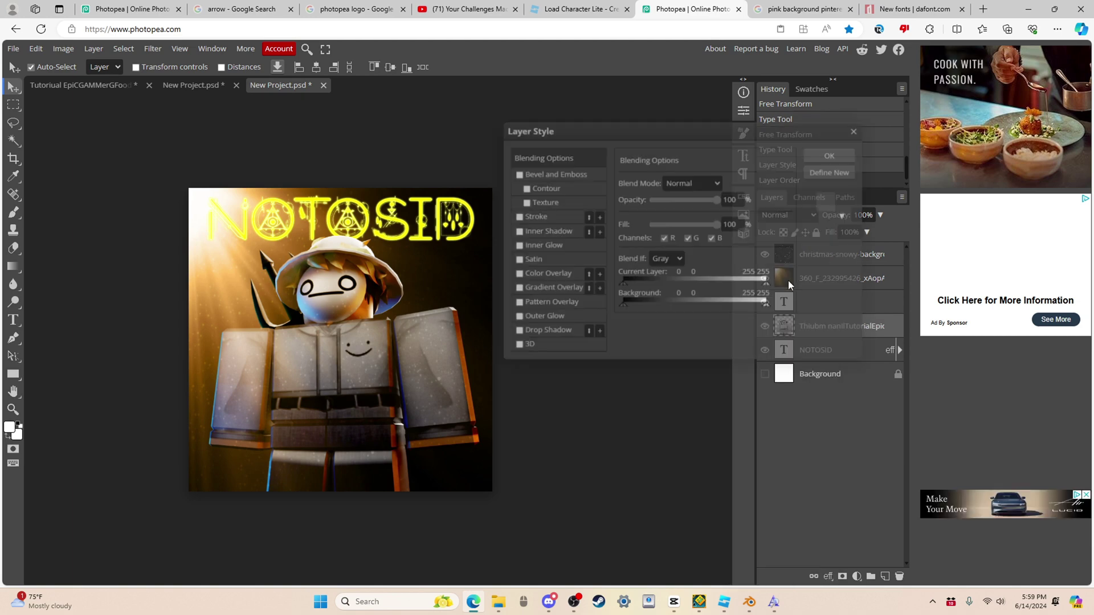
click(560, 245)
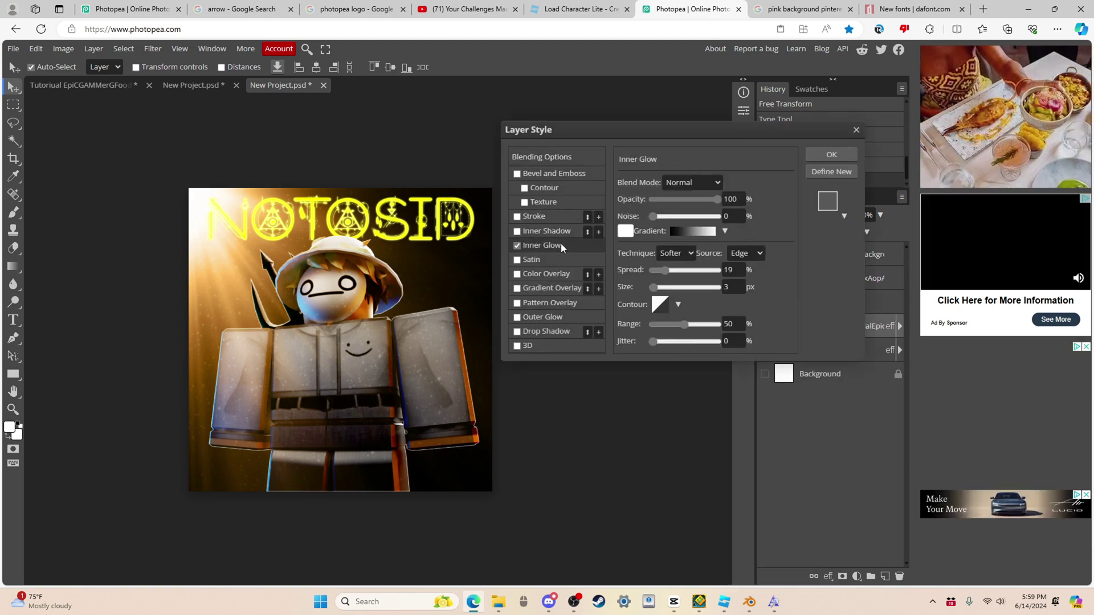
click(625, 231)
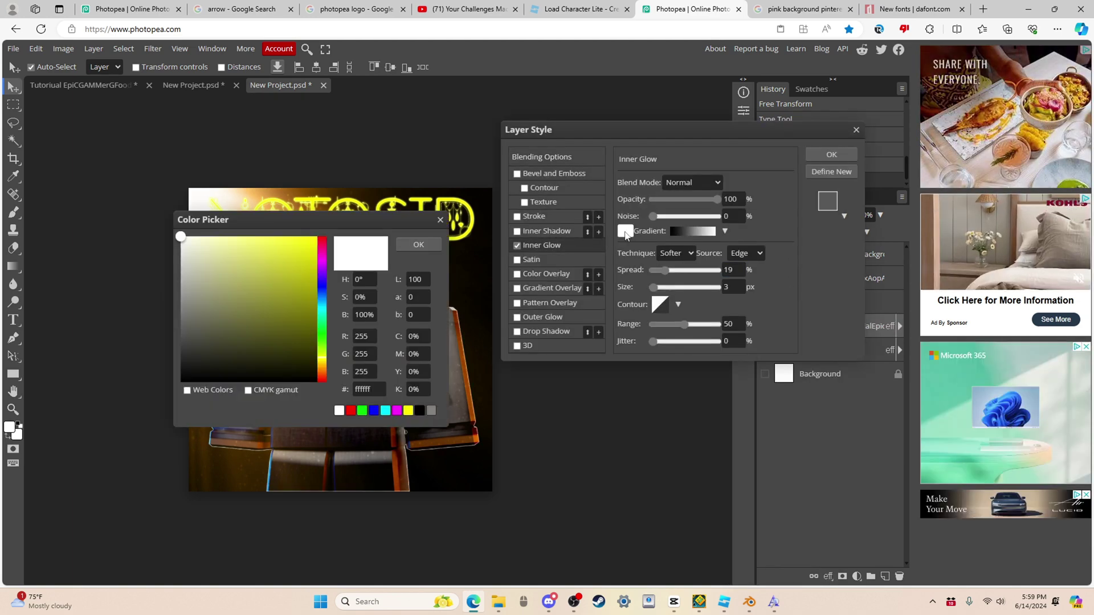
click(318, 237)
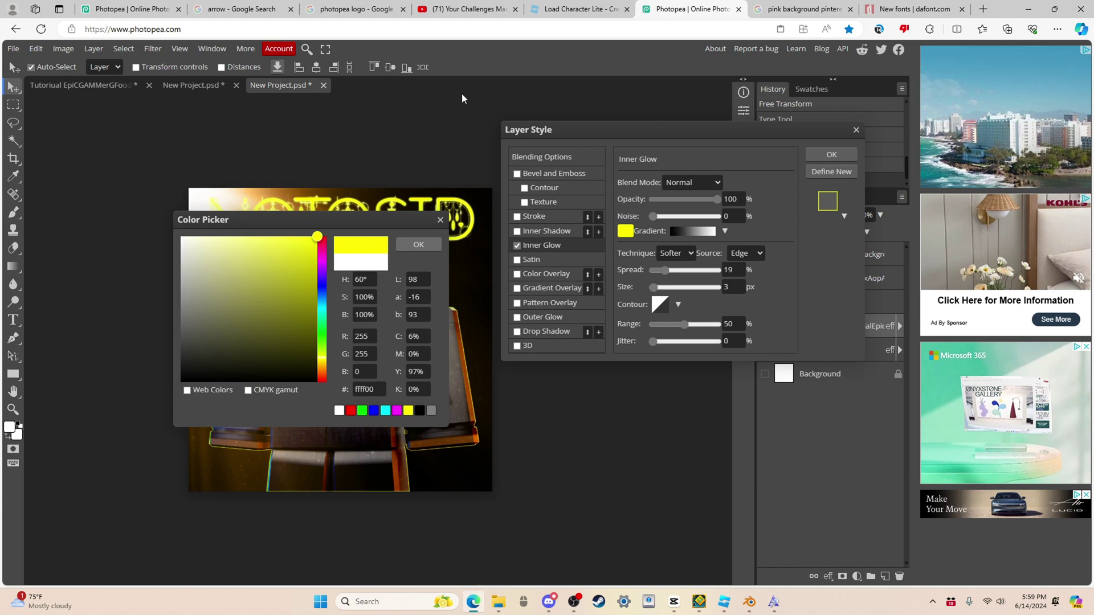
key(Return)
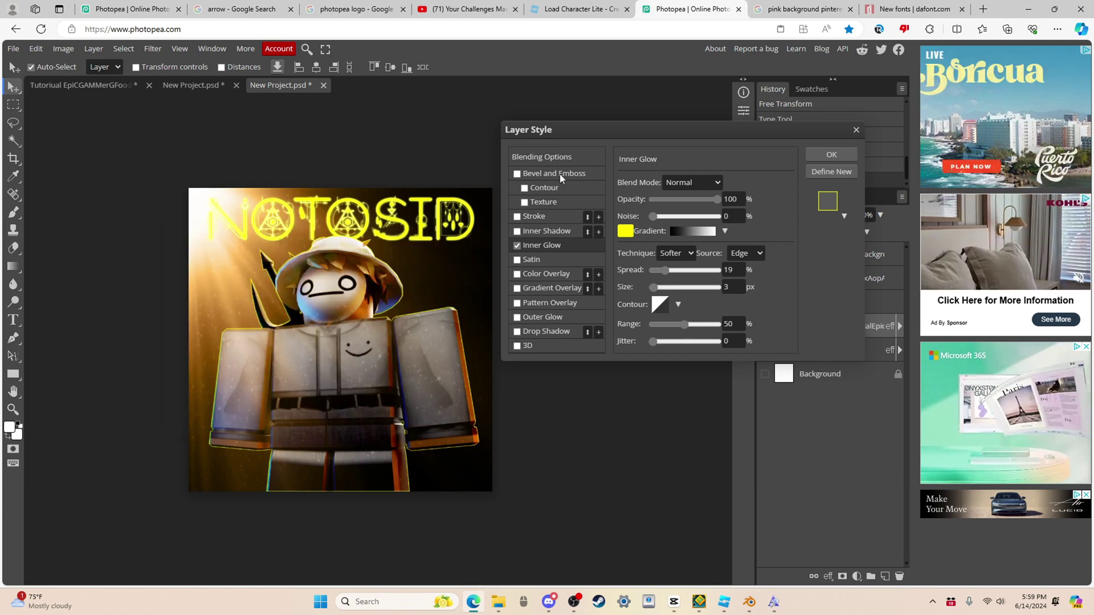
Step: Add a 1000% depth Bevel and Emboss with 0% shadow opacity and a yellow ffff00 highlight, then apply
click(560, 174)
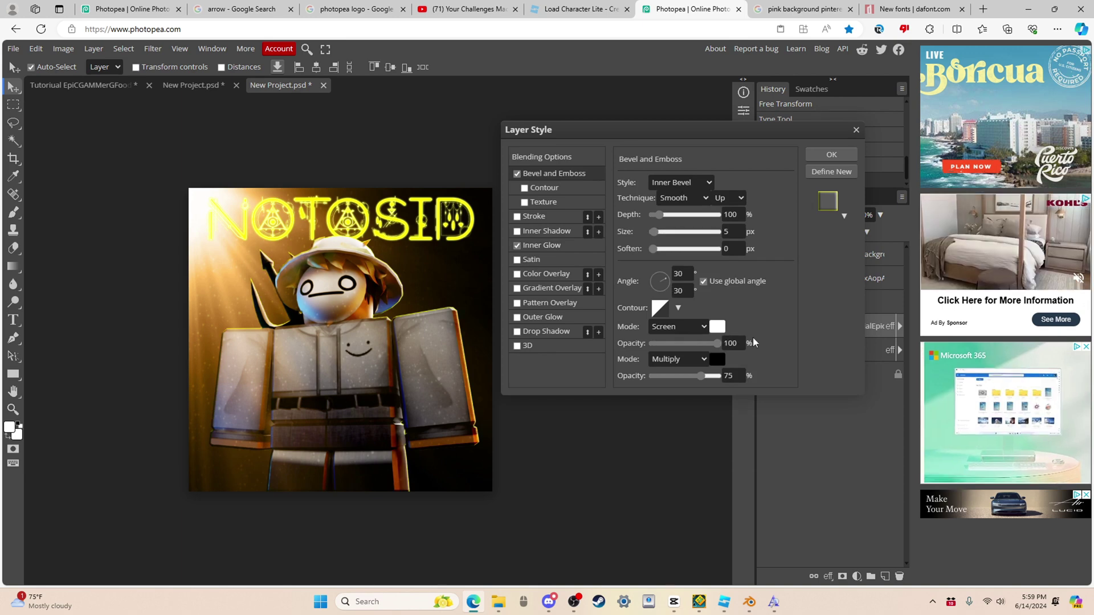
drag(702, 376, 691, 376)
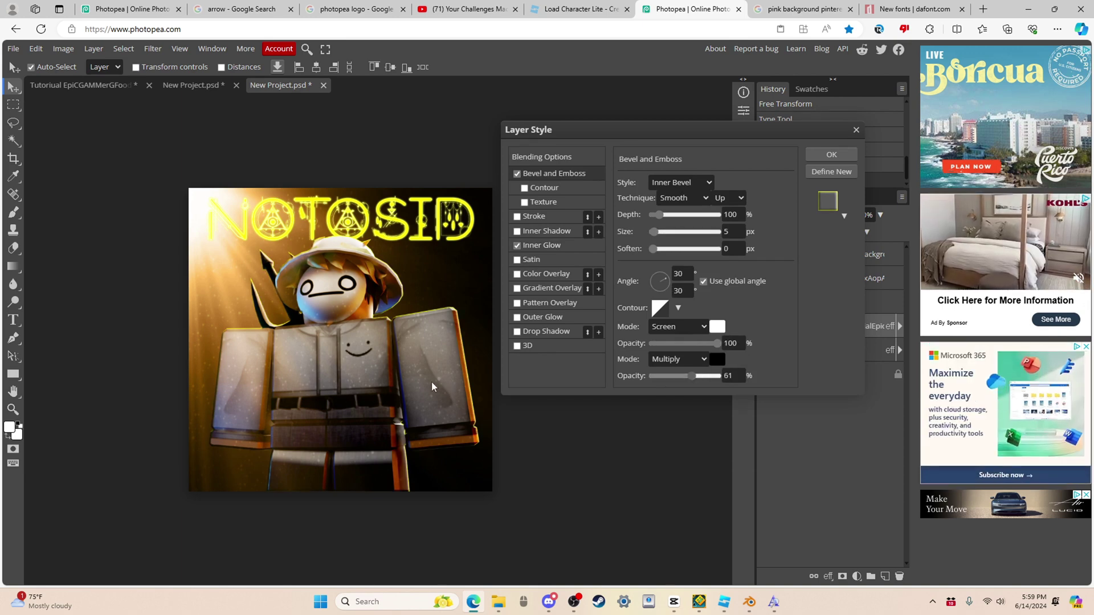
drag(433, 387, 432, 387)
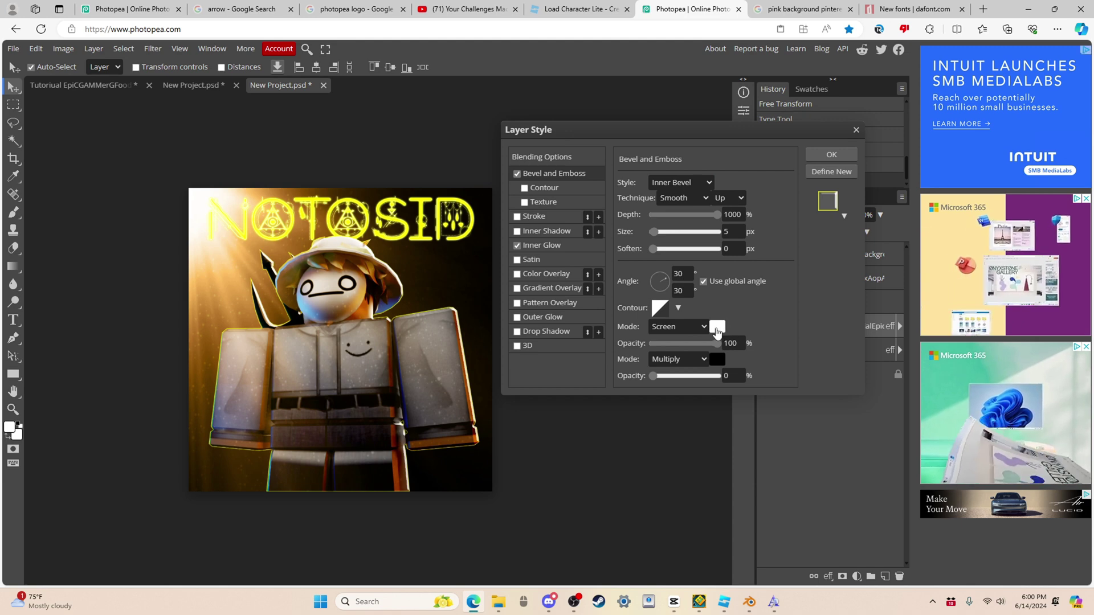
click(717, 326)
drag(296, 285, 444, 233)
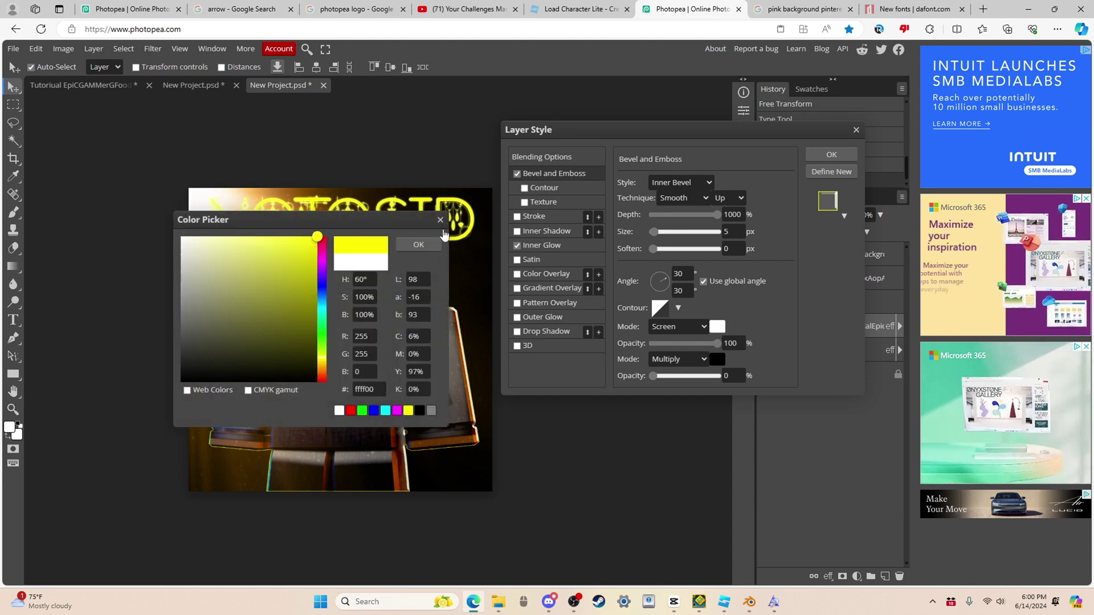
click(418, 245)
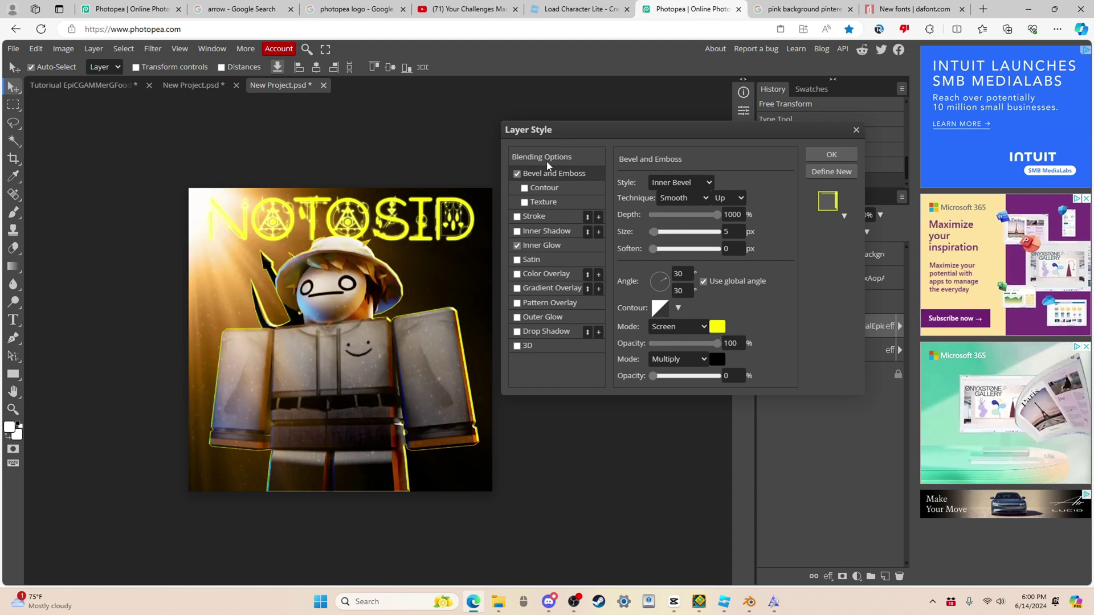
click(518, 174)
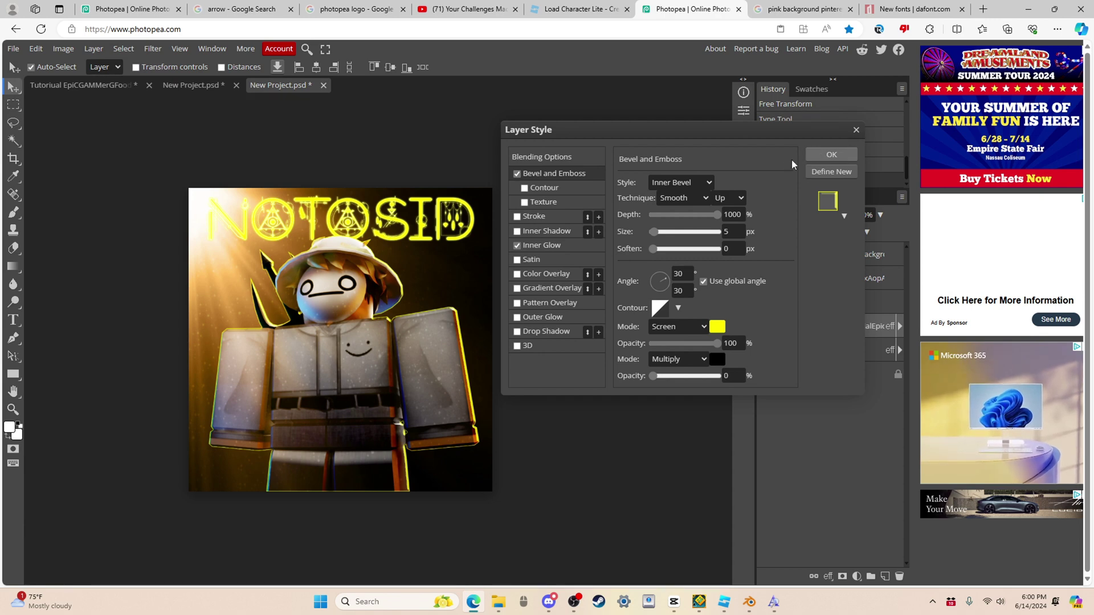
click(831, 154)
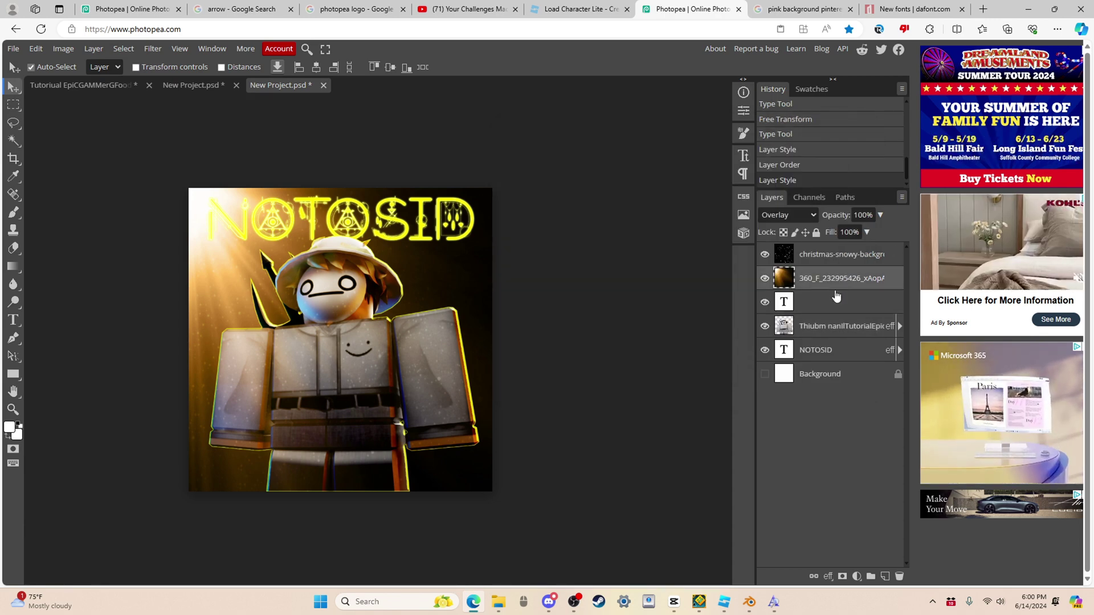
Step: Select the avatar layer and show the Image > Adjustments submenu
click(838, 326)
click(63, 48)
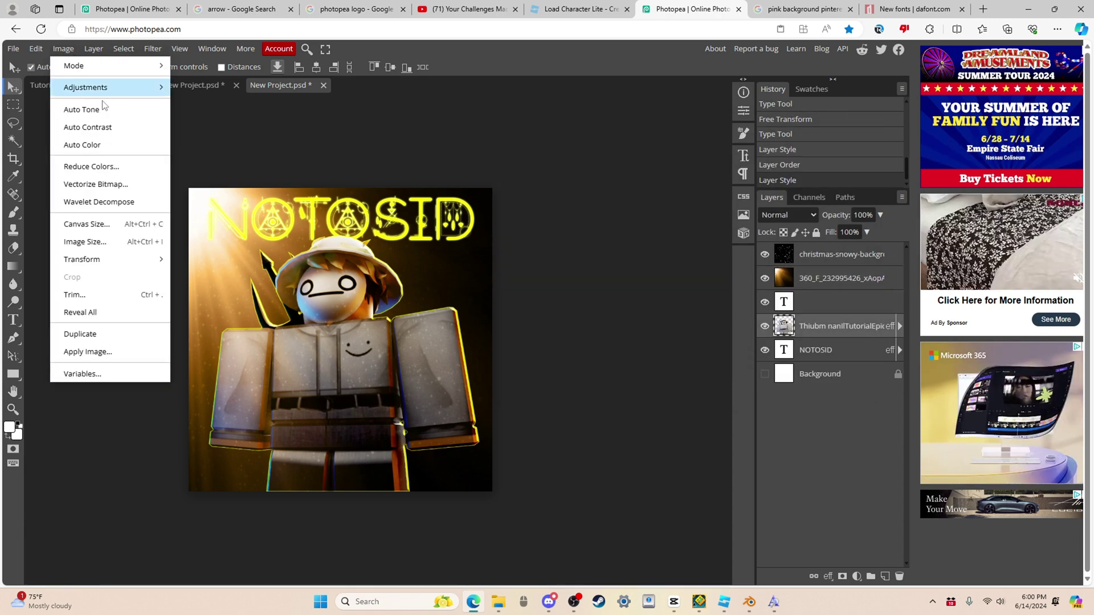
mouse_move(114, 87)
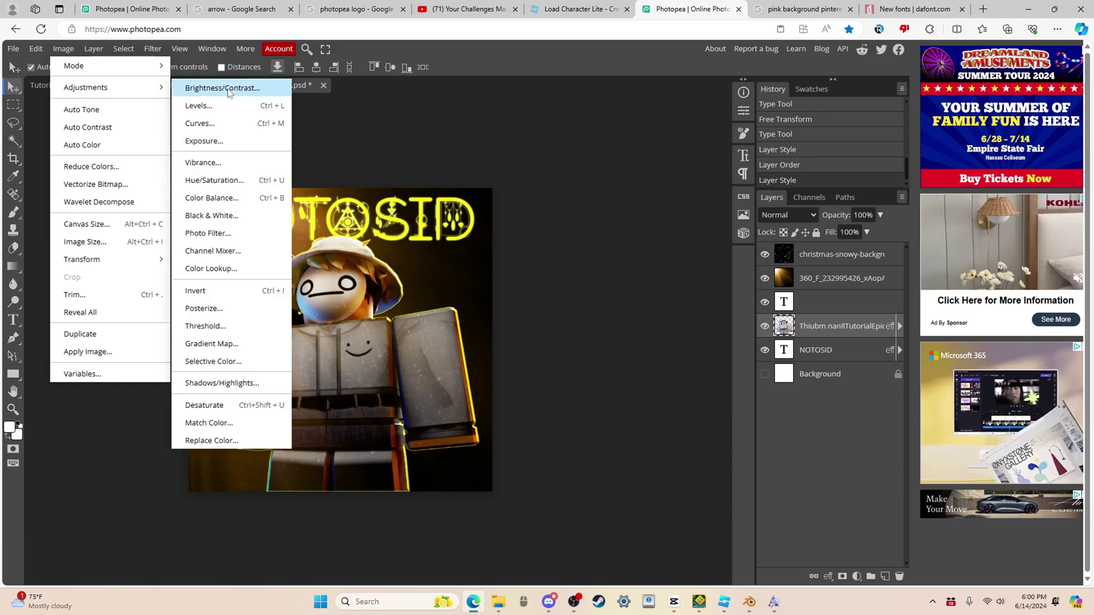